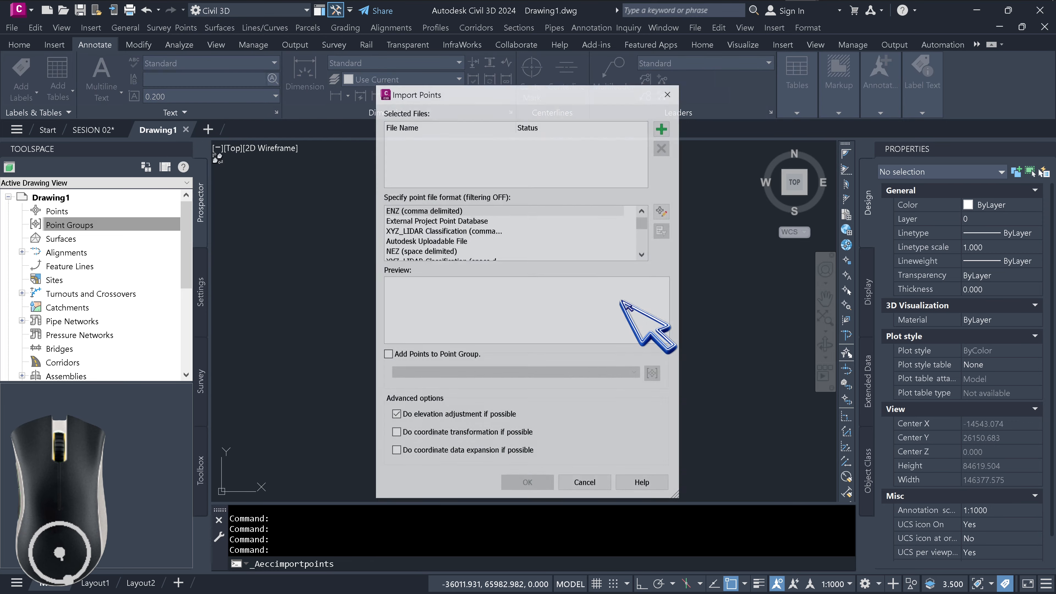
# Import the survey points from the AQP text file using the PNEZD (space delimited) format.
pyautogui.click(663, 128)
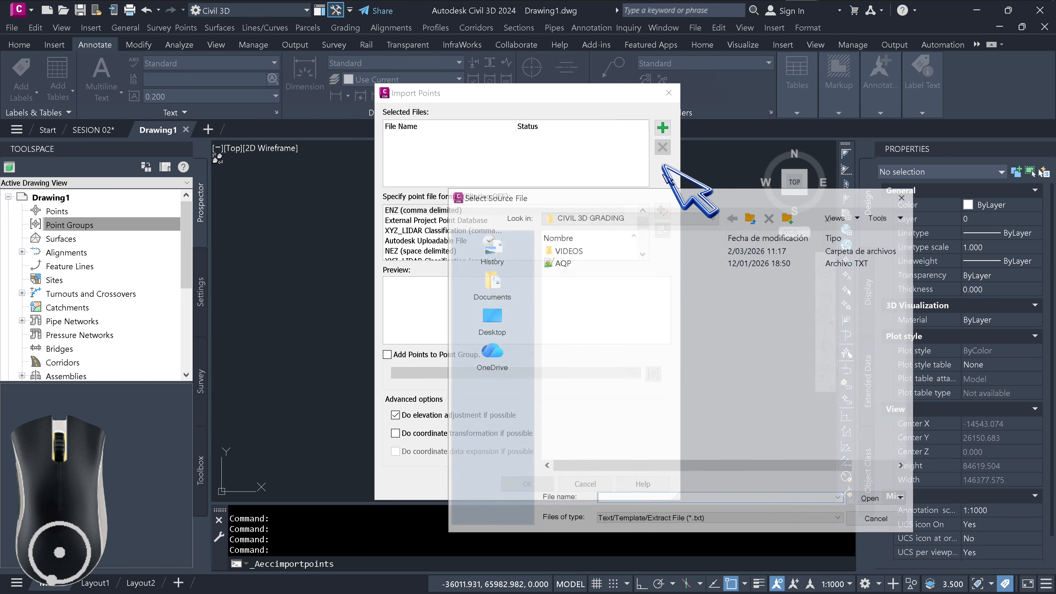
pyautogui.doubleClick(608, 266)
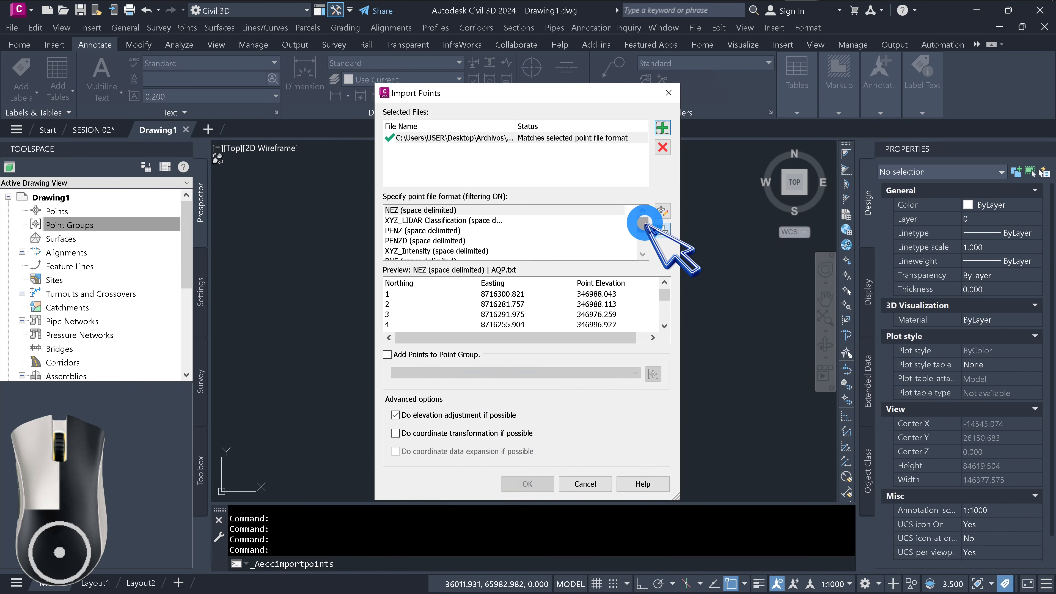
pyautogui.scroll(-3, 545, 245)
pyautogui.click(421, 238)
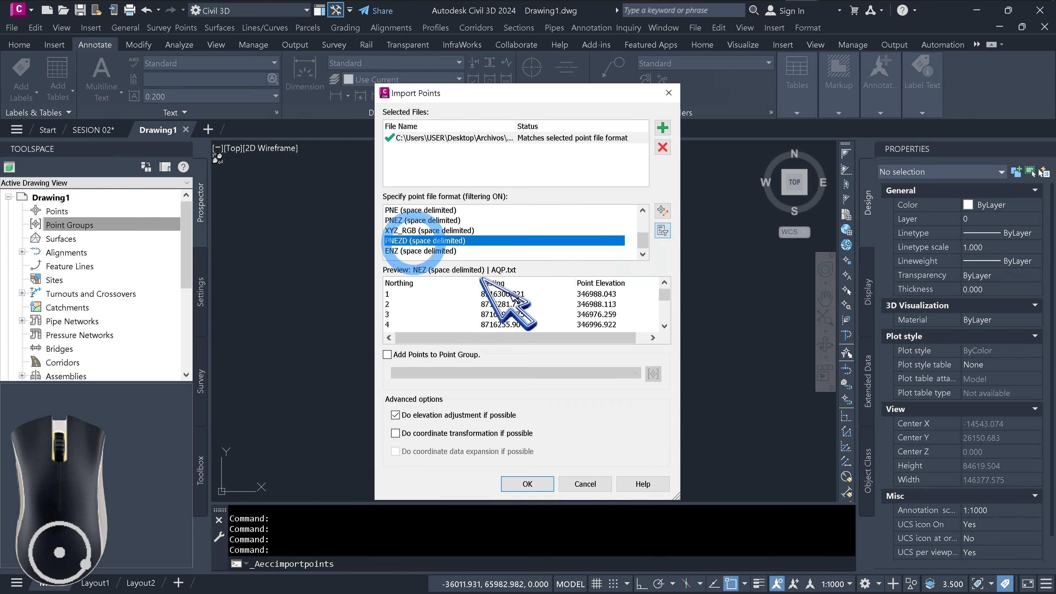
pyautogui.click(527, 484)
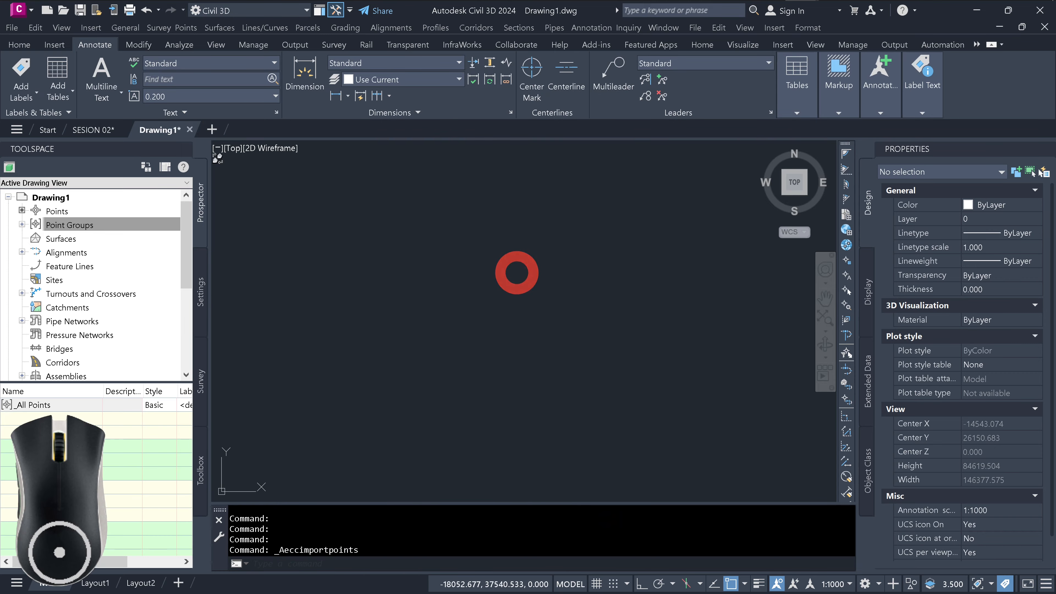
# Create a TIN surface named "Sup Base" on the C-TOPO layer.
pyautogui.rightClick(62, 237)
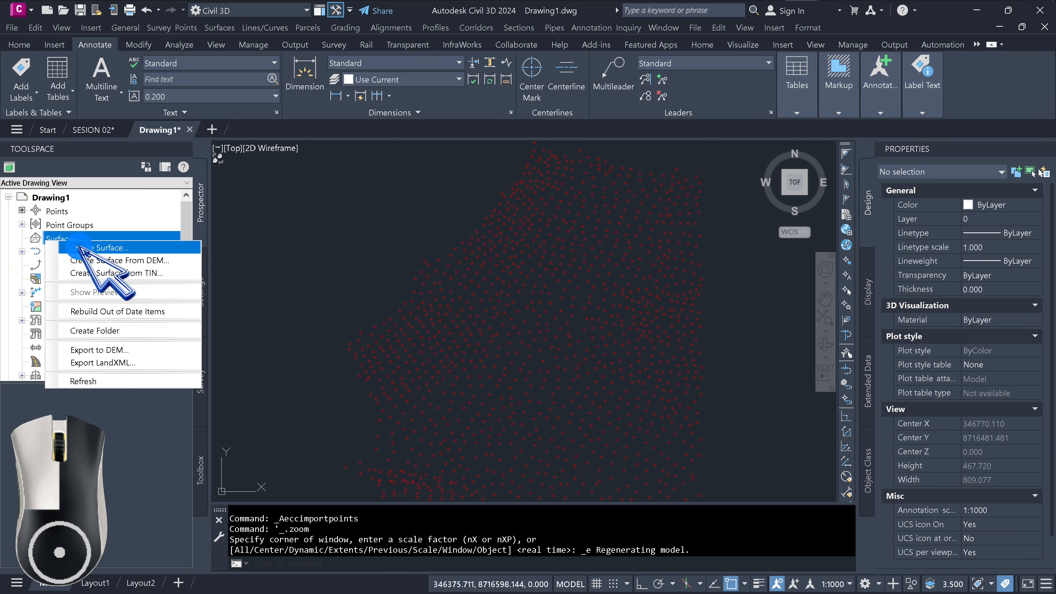
pyautogui.click(81, 243)
pyautogui.click(819, 297)
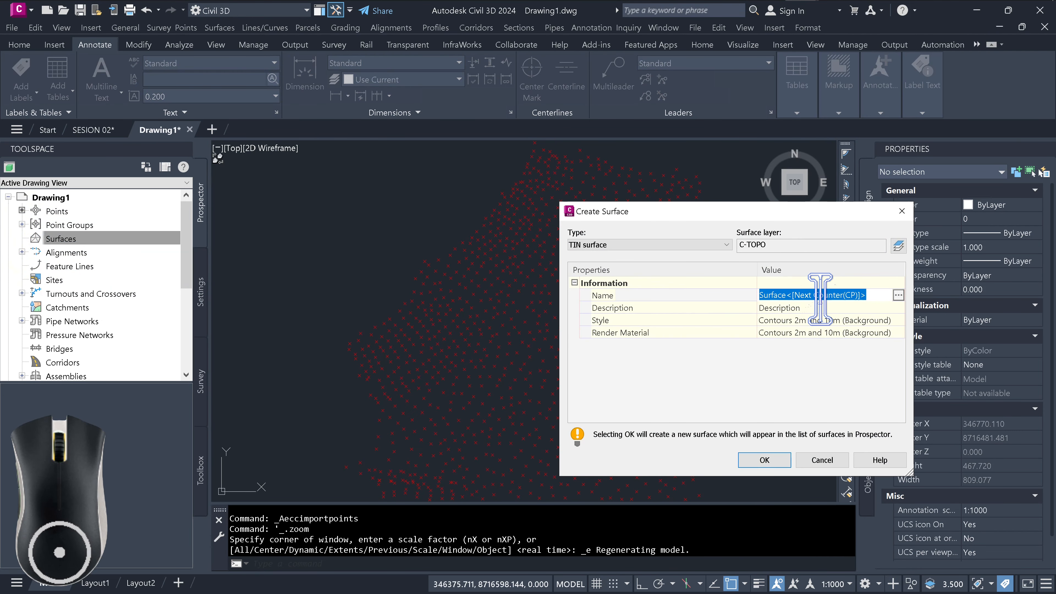
pyautogui.write('Sup ')
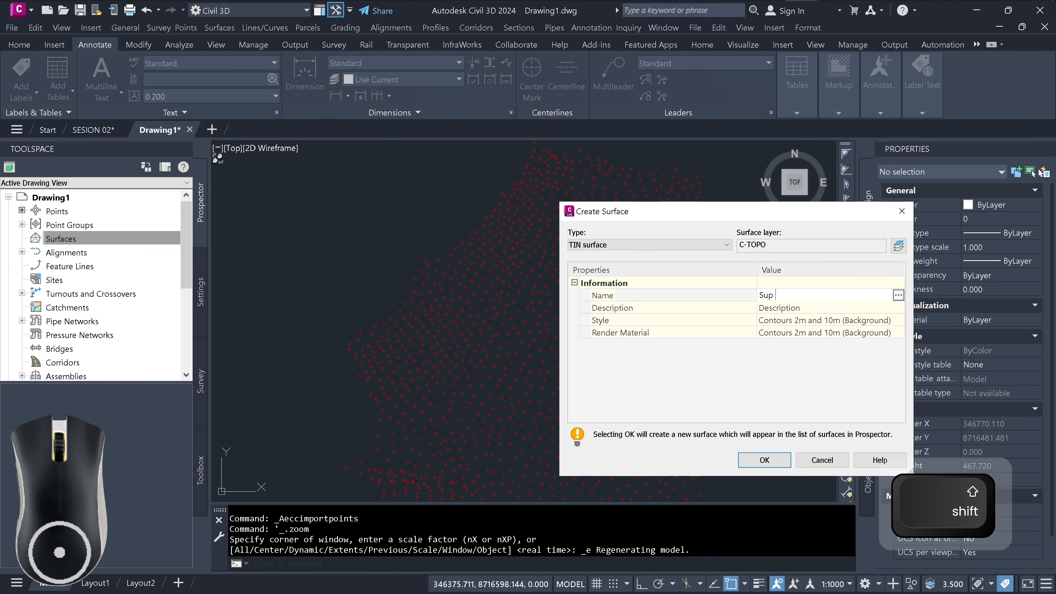
pyautogui.write('Base')
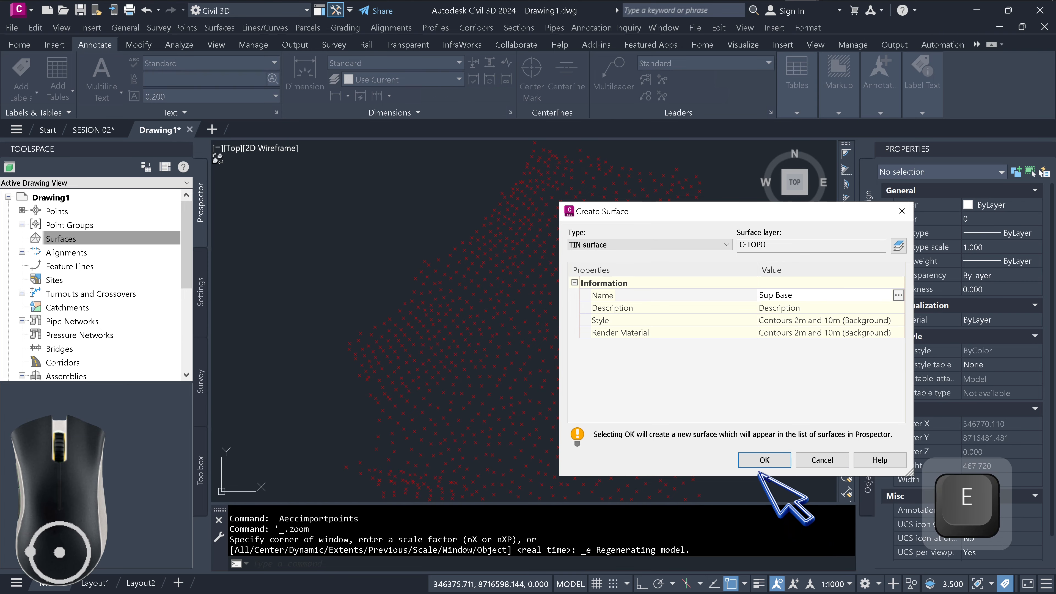
pyautogui.click(763, 462)
# Add the _All Points point group to the definition of the Sup Base surface.
pyautogui.click(45, 240)
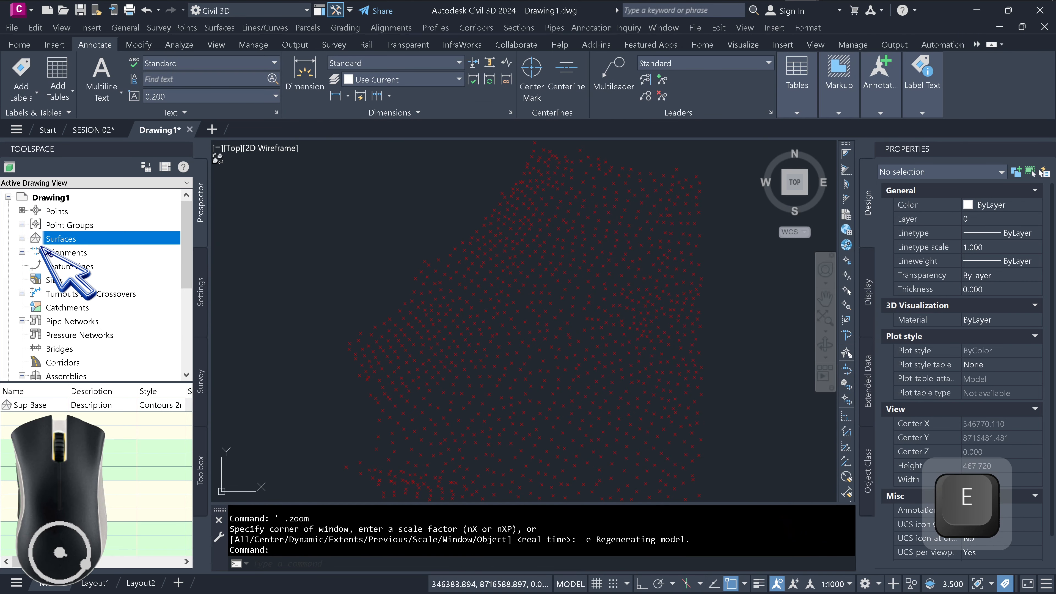
pyautogui.click(22, 238)
pyautogui.click(45, 249)
pyautogui.click(37, 252)
pyautogui.click(60, 293)
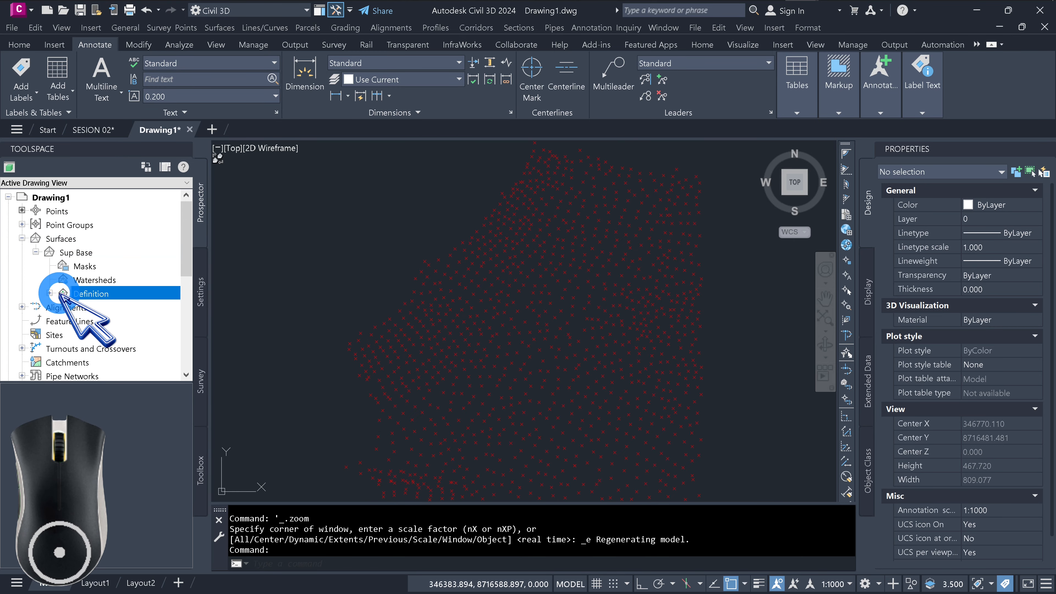
pyautogui.click(49, 293)
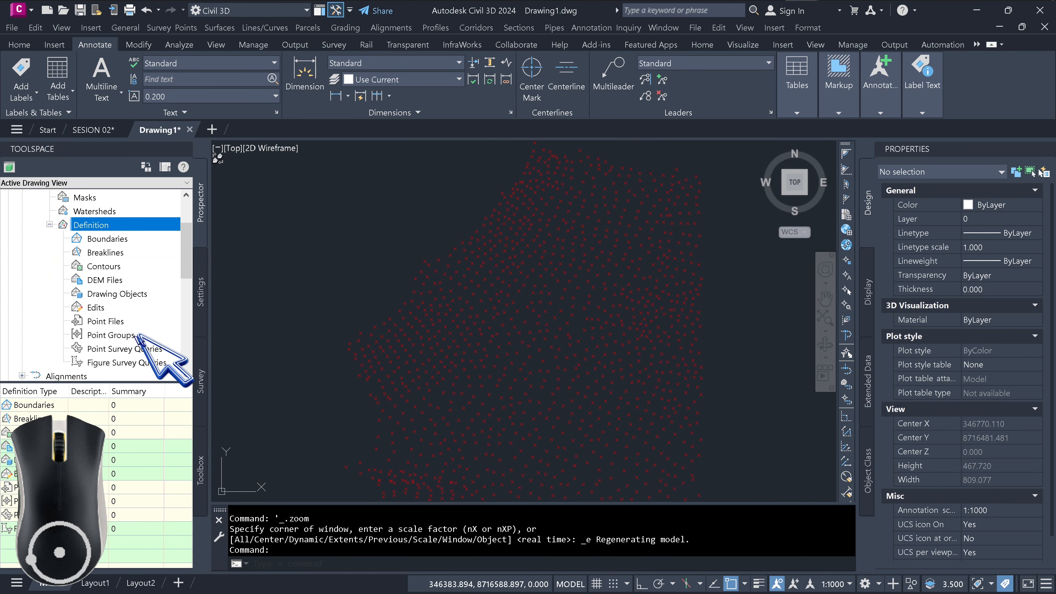
pyautogui.click(125, 335)
pyautogui.rightClick(140, 335)
pyautogui.click(153, 347)
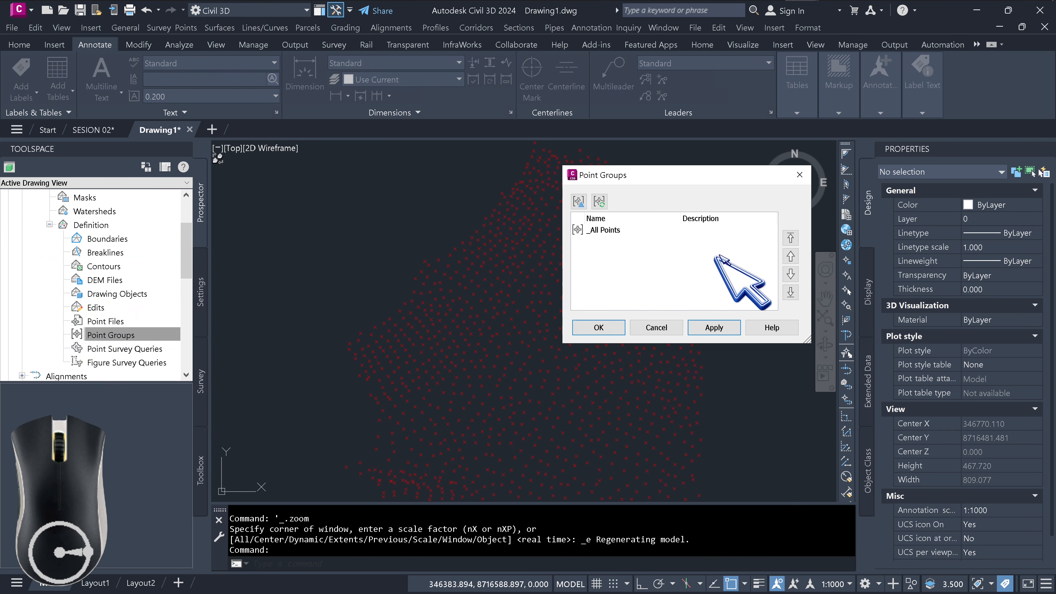
pyautogui.click(604, 230)
pyautogui.click(726, 328)
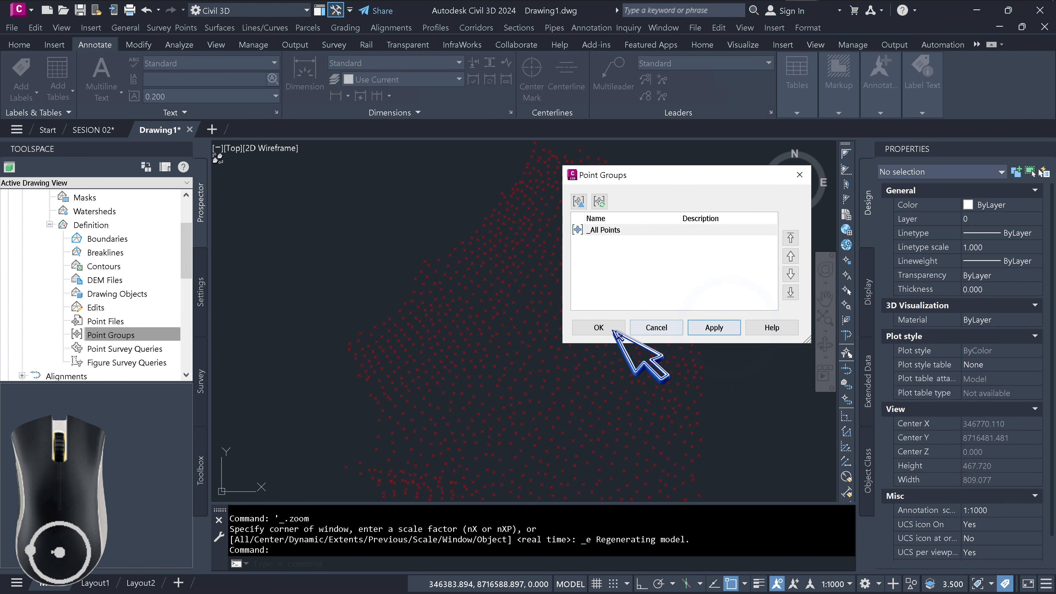
pyautogui.click(598, 328)
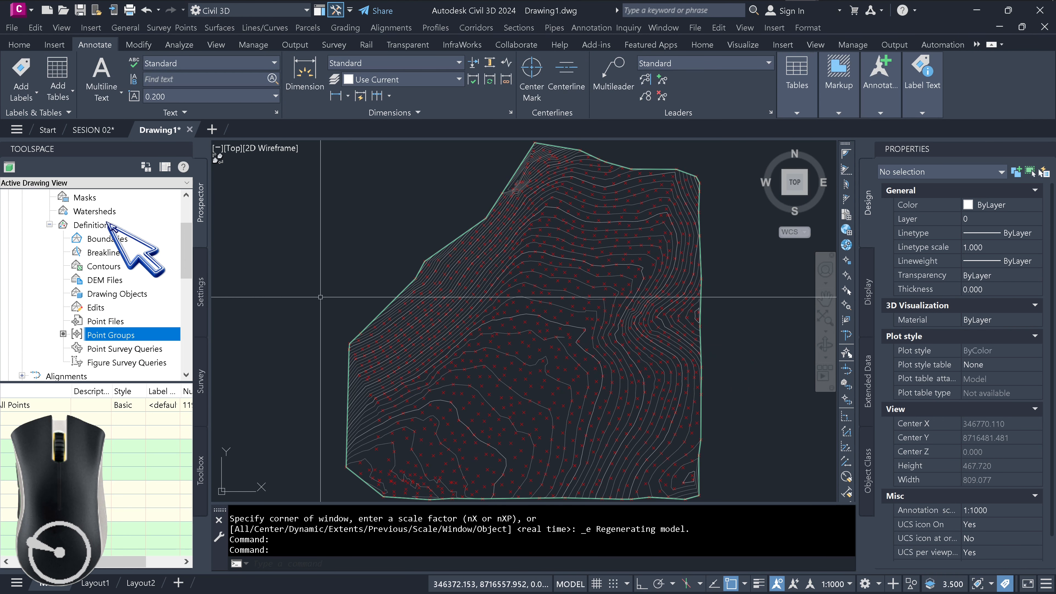
# Set the default point style of the _All Points group to <none>.
pyautogui.scroll(2, 110, 249)
pyautogui.click(22, 225)
pyautogui.click(125, 239)
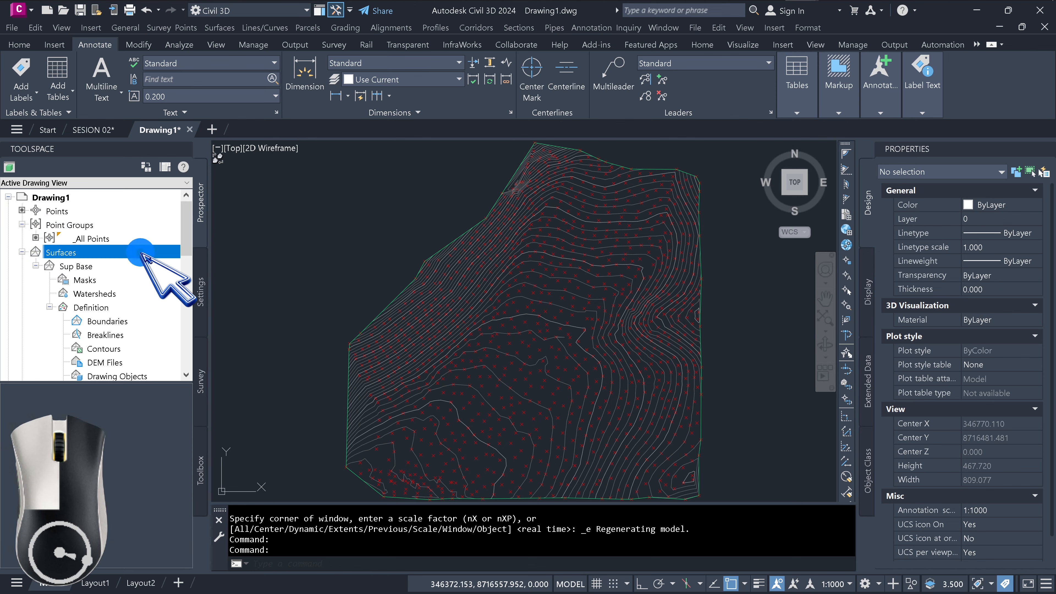
pyautogui.rightClick(125, 240)
pyautogui.click(208, 252)
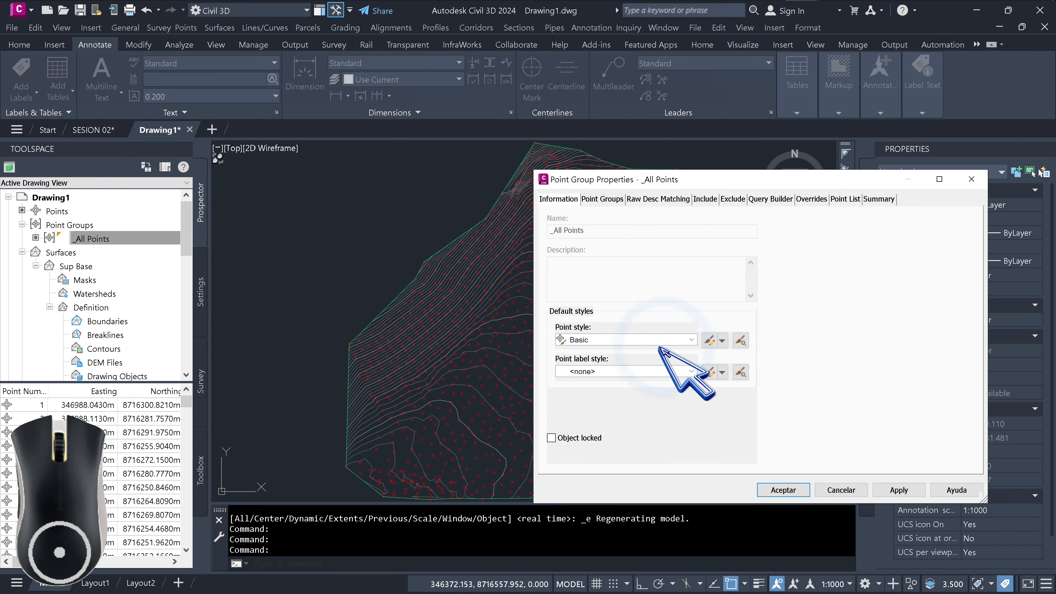
pyautogui.click(653, 341)
pyautogui.click(595, 353)
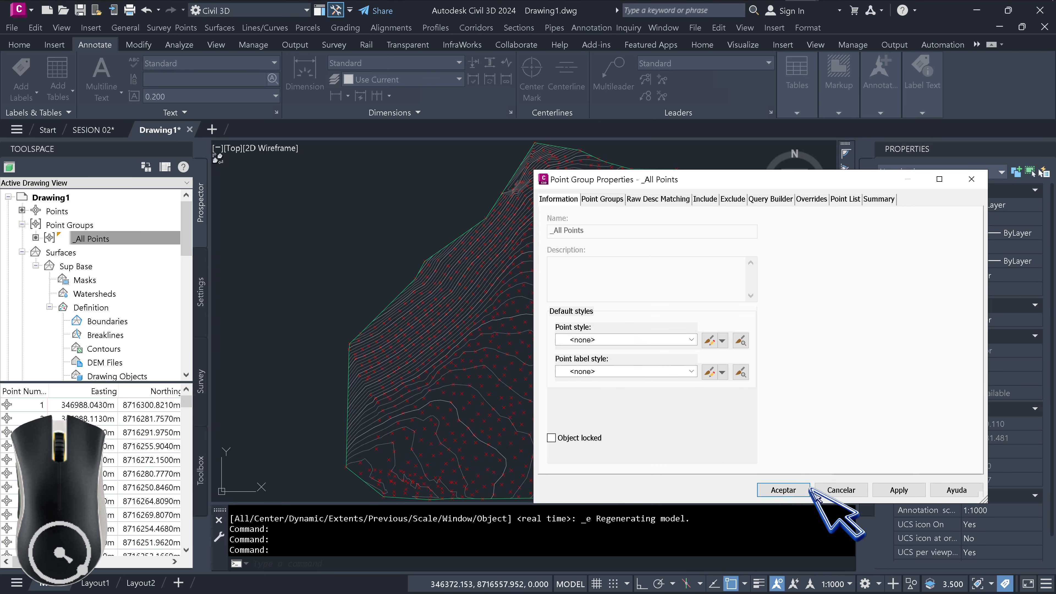
pyautogui.click(784, 491)
pyautogui.scroll(3, 524, 320)
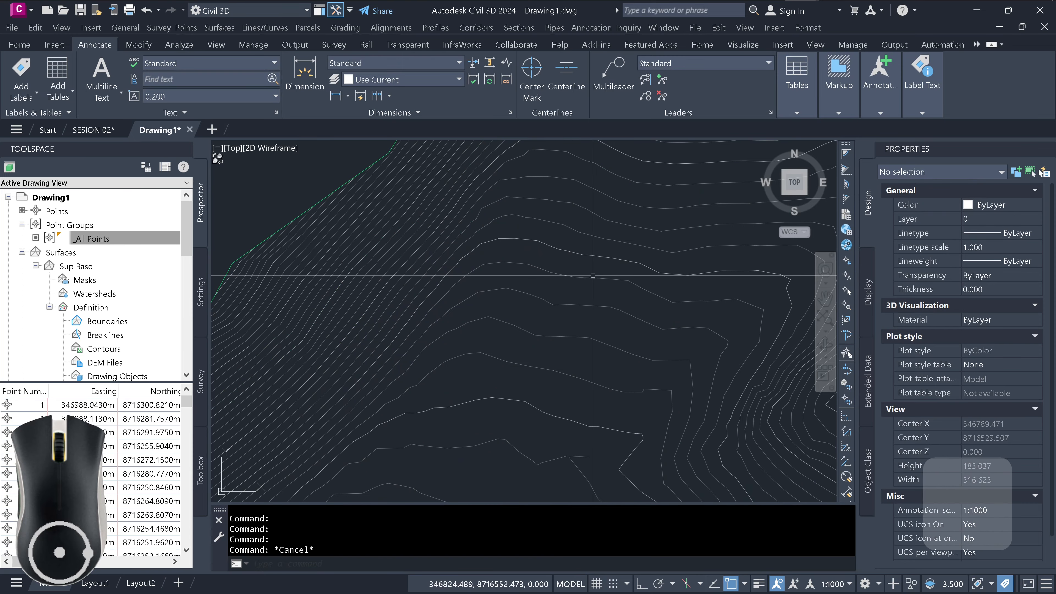
pyautogui.scroll(3, 520, 317)
pyautogui.press('Escape')
pyautogui.write('rec')
pyautogui.press('space')
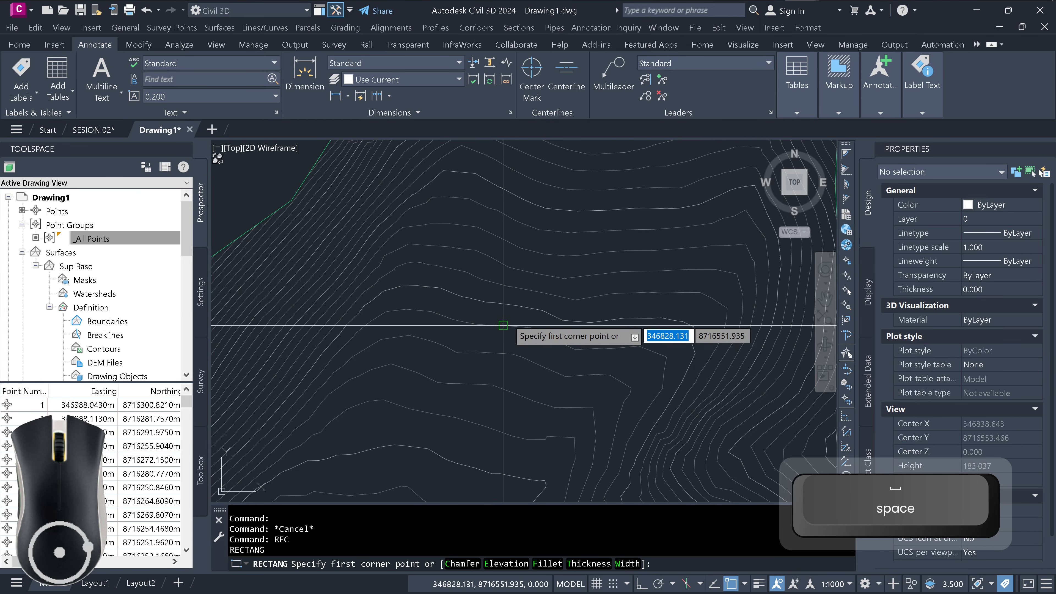
pyautogui.scroll(-2, 479, 309)
pyautogui.moveTo(485, 313); pyautogui.dragTo(521, 309, button='middle')
pyautogui.scroll(1, 523, 309)
pyautogui.press('Escape')
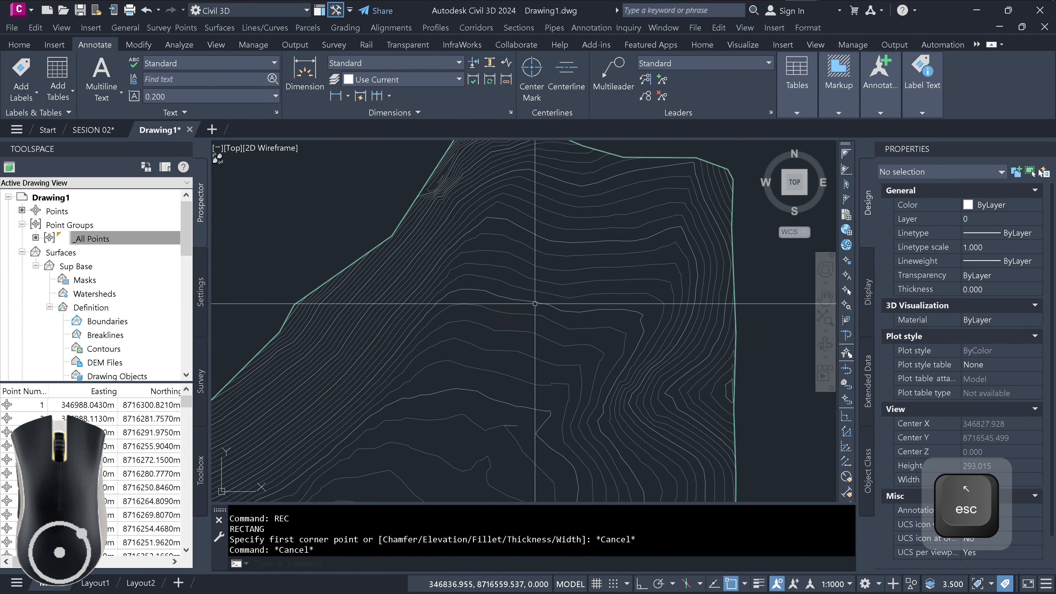
# Query the coordinates and elevation of a point on the major contour near the middle of the surface with ID.
pyautogui.write('id')
pyautogui.press('space')
pyautogui.click(517, 299)
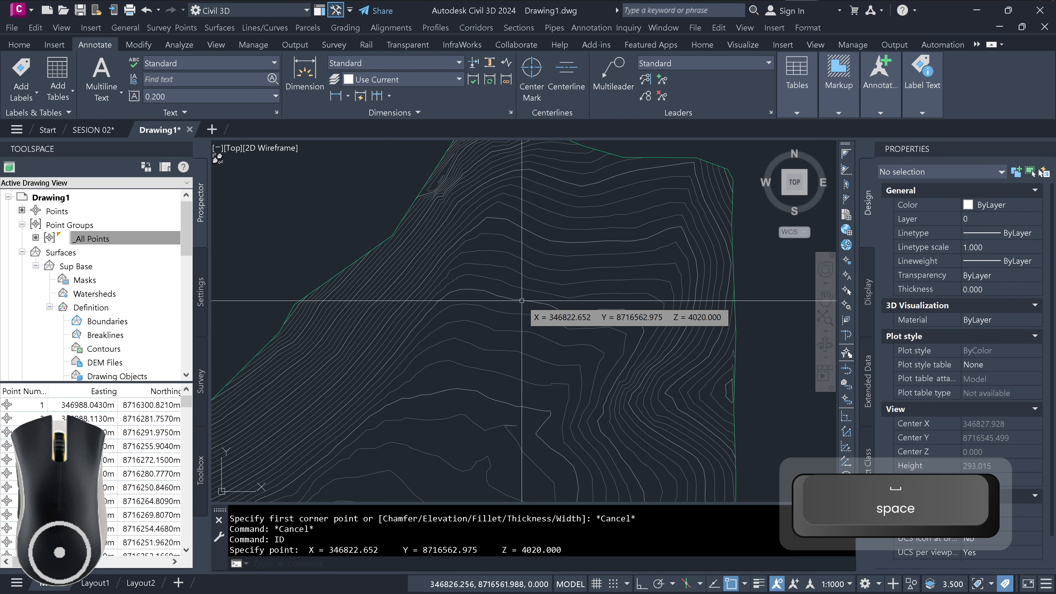
# Draw a rectangle about 67 by 53 m across the contours in the upper middle part of the surface.
pyautogui.write('rec')
pyautogui.press('space')
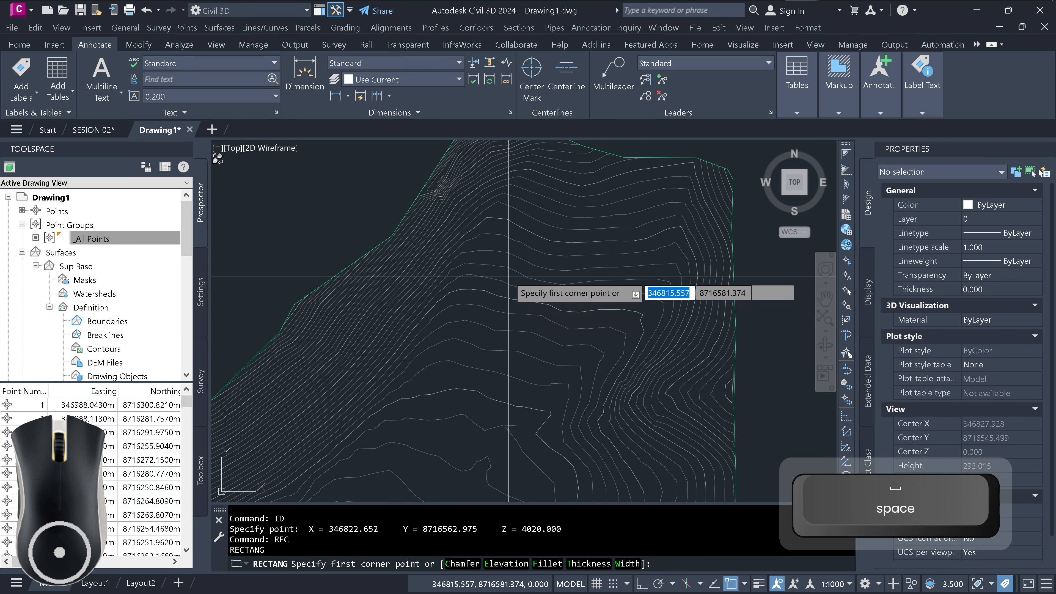
pyautogui.scroll(4, 509, 277)
pyautogui.click(500, 269)
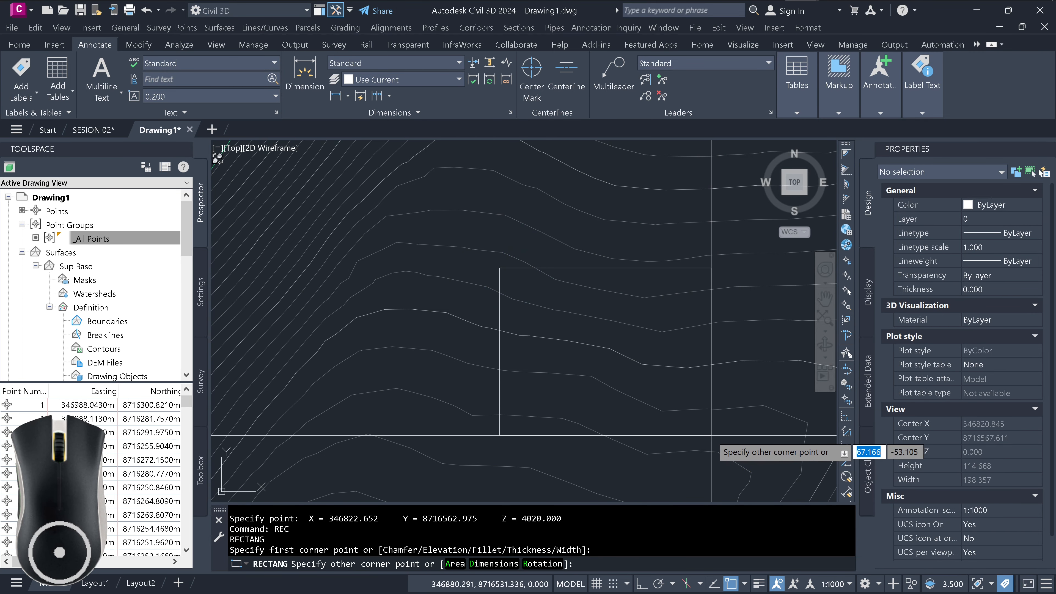
pyautogui.click(710, 436)
# Select the rectangle polyline and enter its elevation in the geometry properties.
pyautogui.scroll(-4, 656, 384)
pyautogui.click(750, 448)
pyautogui.click(654, 381)
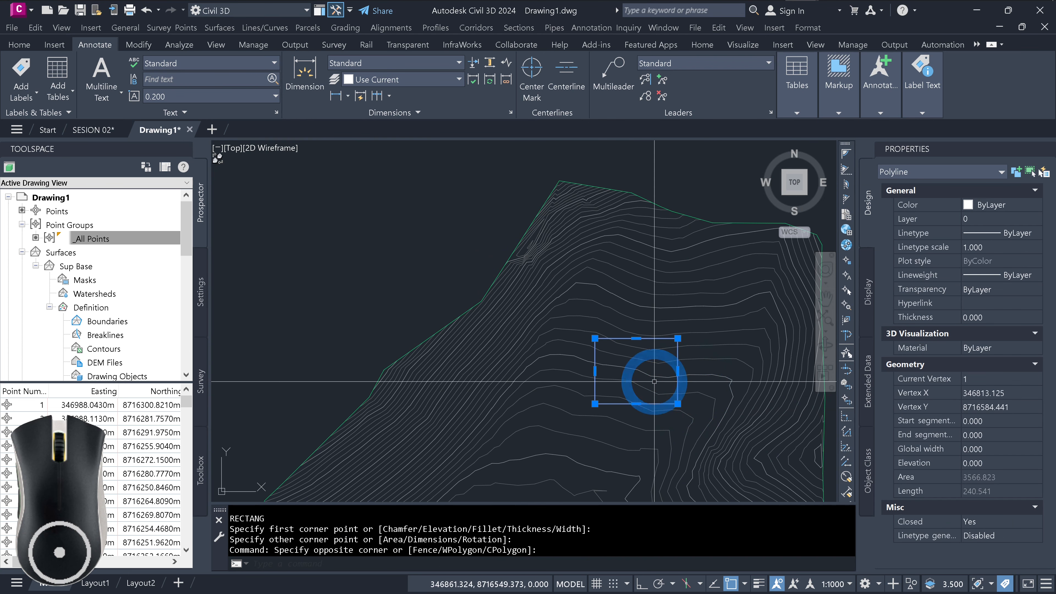
pyautogui.click(992, 463)
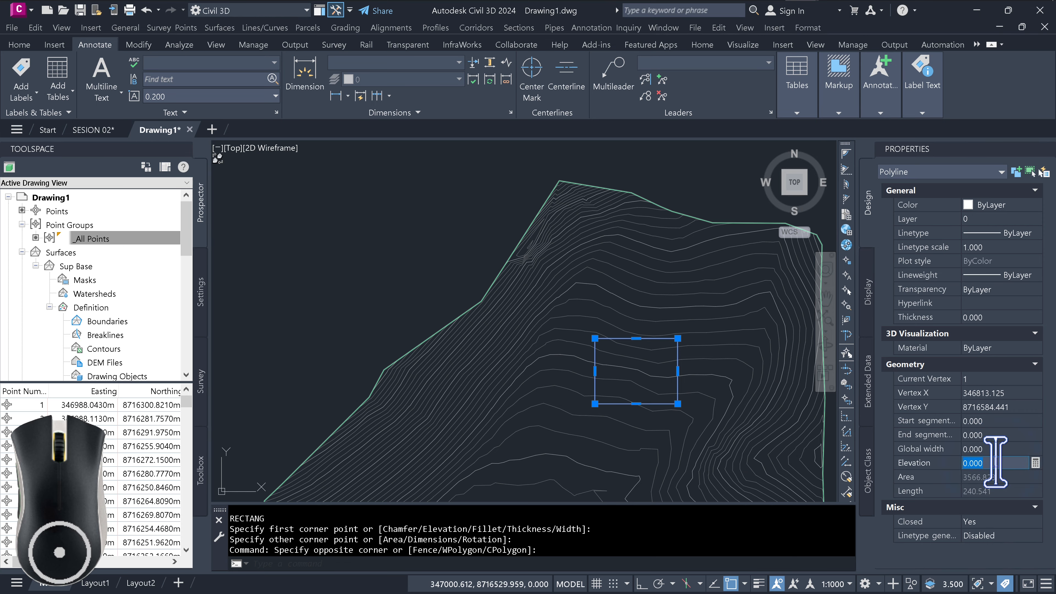
pyautogui.press('Return')
pyautogui.press('Escape')
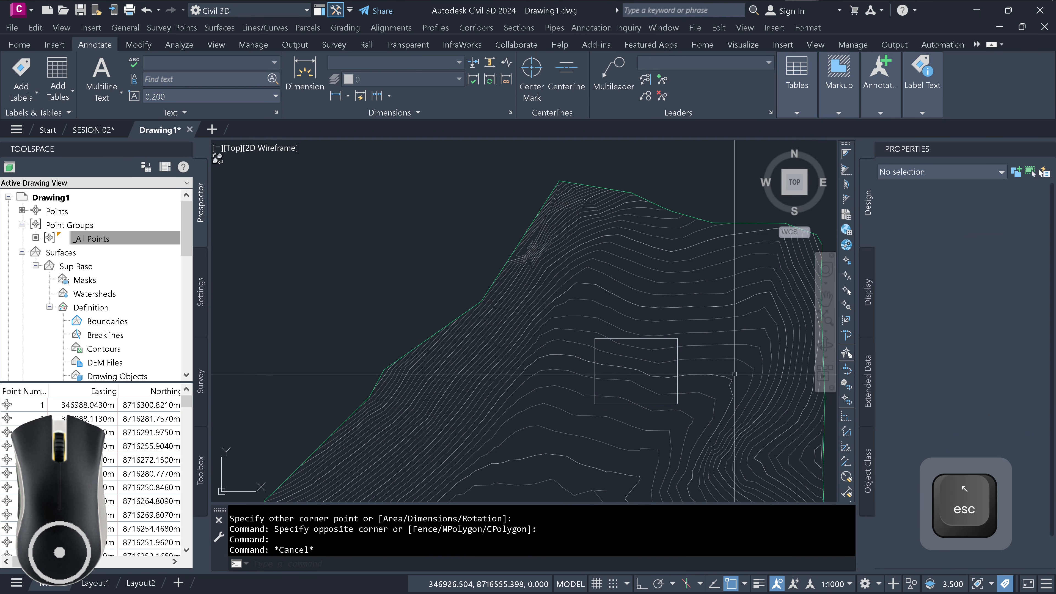
pyautogui.scroll(-3, 728, 371)
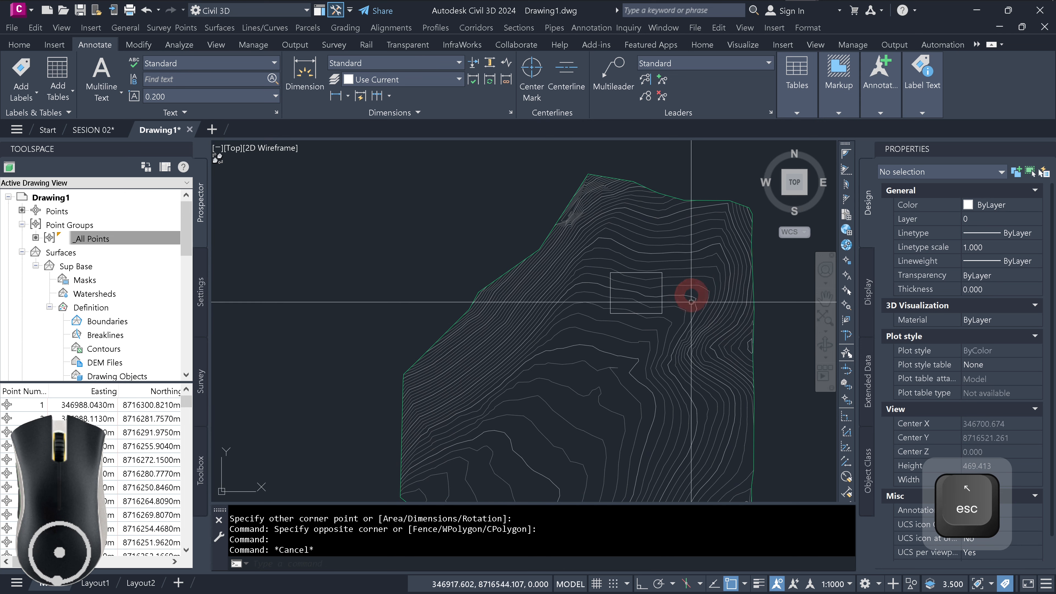
pyautogui.moveTo(691, 302); pyautogui.dragTo(667, 303, button='middle')
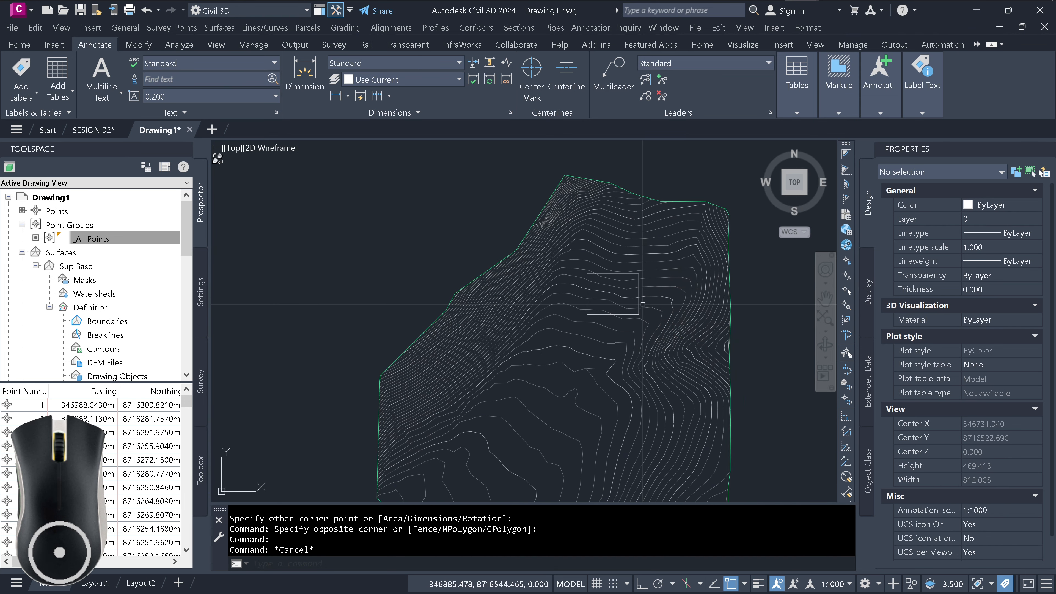
pyautogui.scroll(4, 643, 304)
pyautogui.click(646, 293)
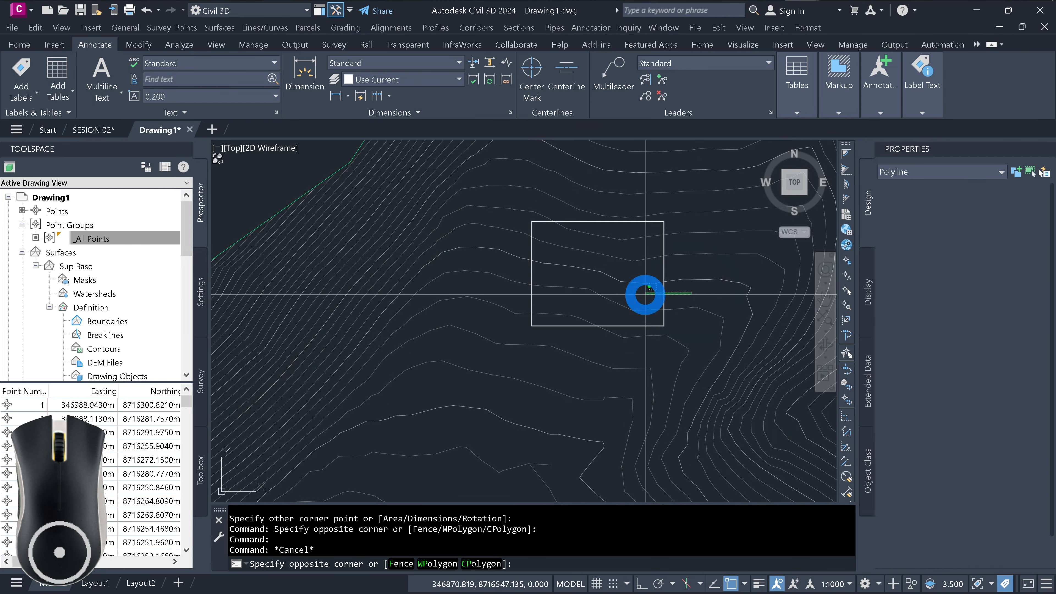
pyautogui.press('Escape')
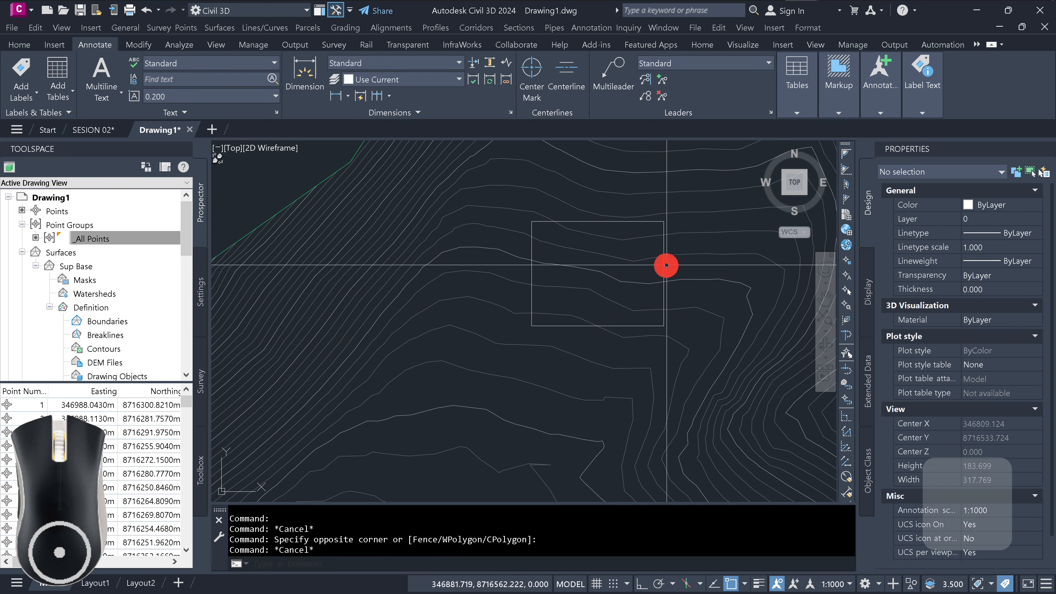
pyautogui.moveTo(667, 266); pyautogui.dragTo(623, 296, button='middle')
# Open the Grading Creation Tools and review the available grading criteria, leaving Grade to Distance selected.
pyautogui.click(345, 28)
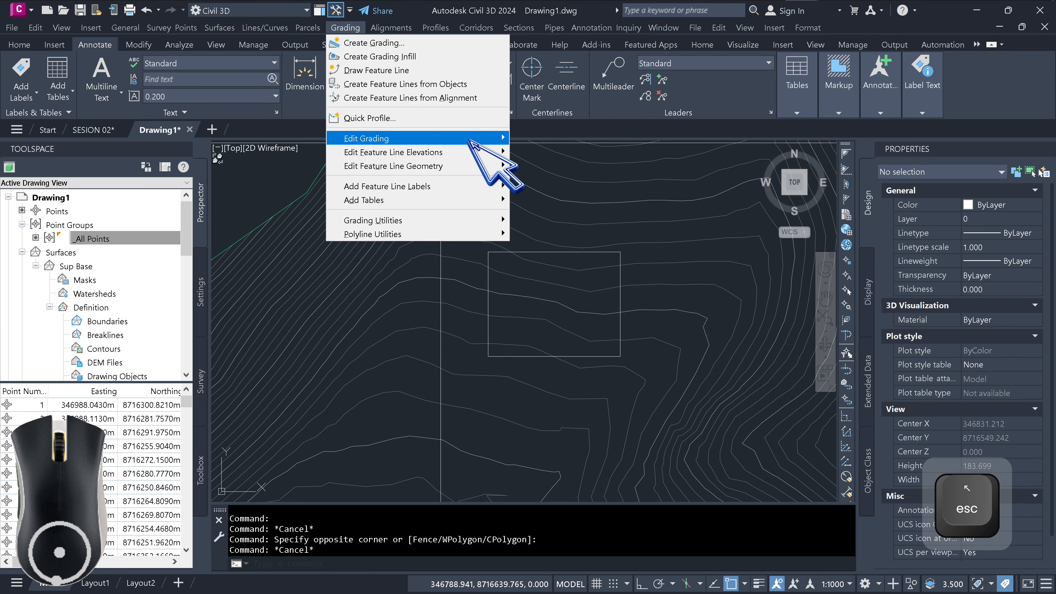
pyautogui.click(469, 47)
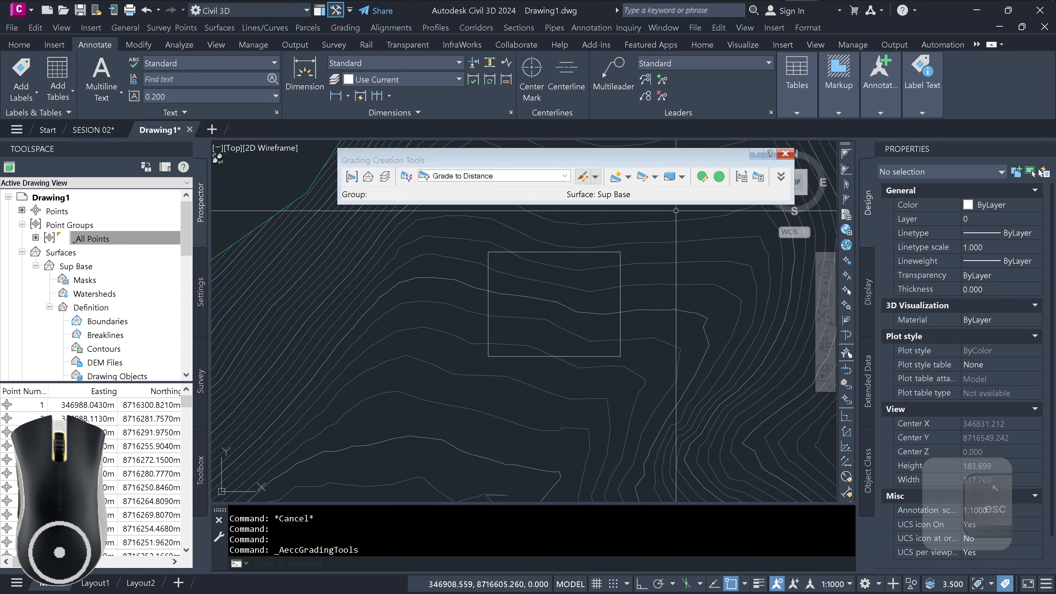
pyautogui.moveTo(570, 157); pyautogui.dragTo(562, 159)
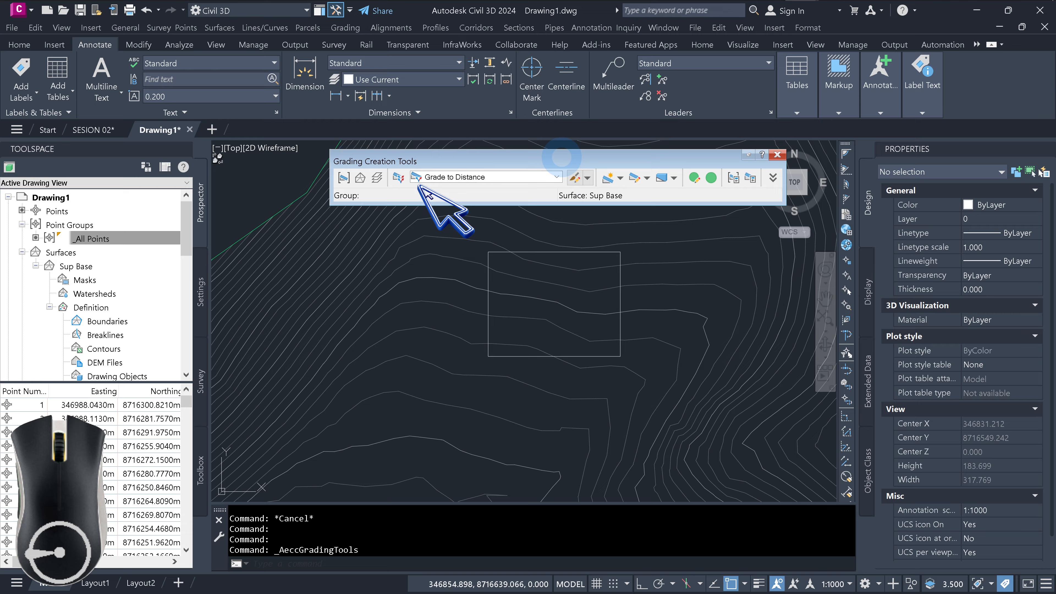
pyautogui.click(510, 177)
pyautogui.click(509, 178)
pyautogui.click(504, 174)
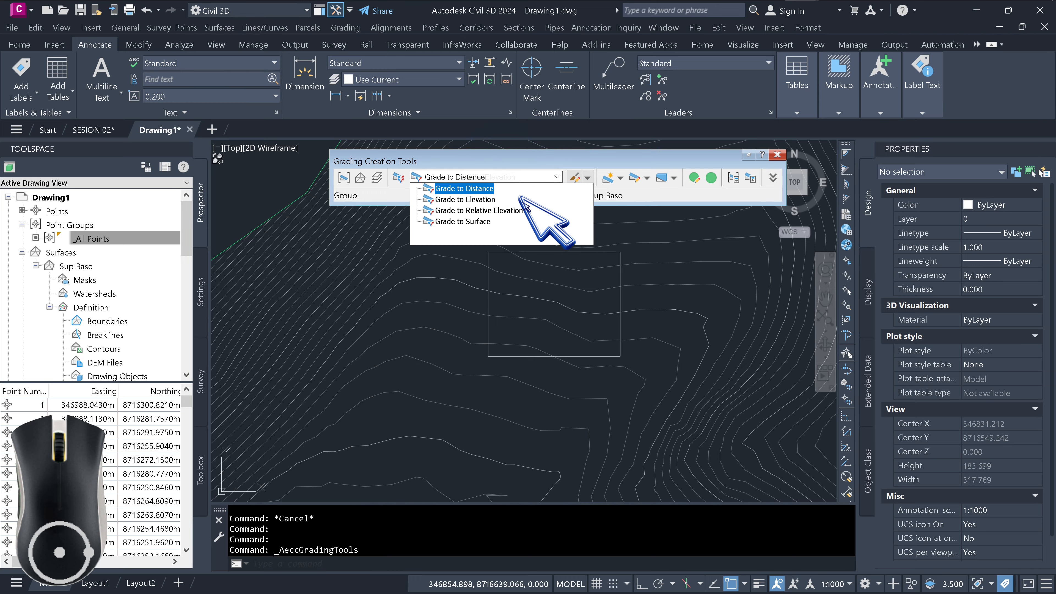
pyautogui.click(614, 214)
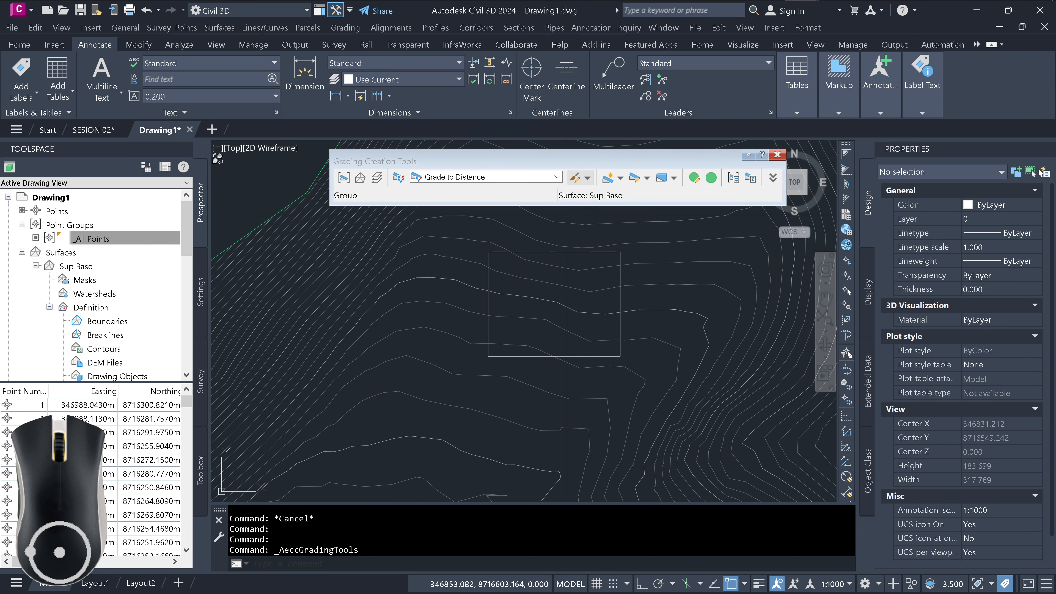
# Close the Grading Creation Tools and view the finished platform grading in the SESION 02 drawing, returning to Drawing1.
pyautogui.click(774, 157)
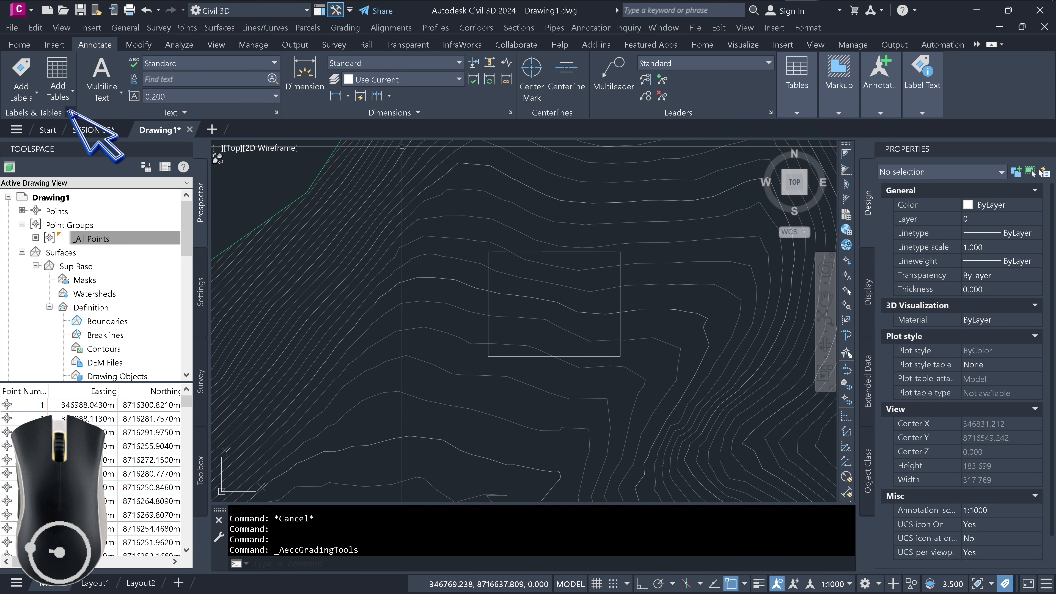
pyautogui.click(106, 134)
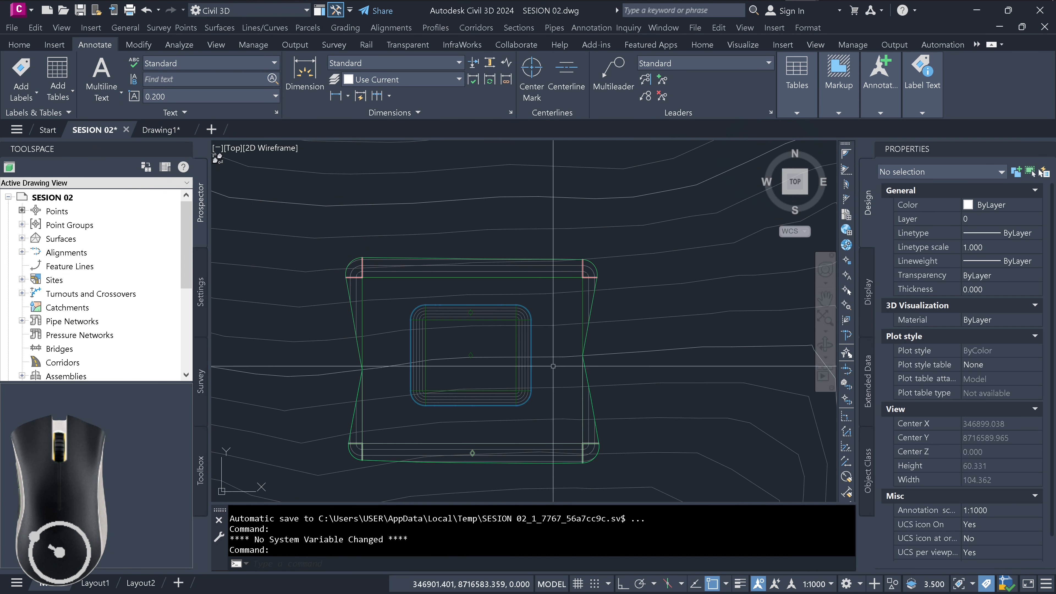
pyautogui.moveTo(164, 132)
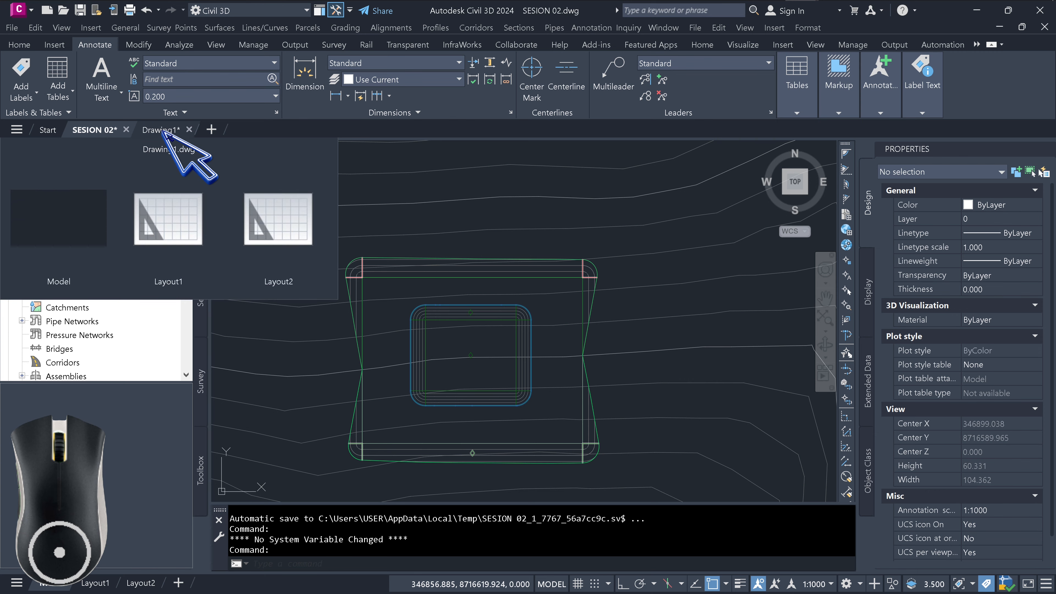
pyautogui.click(163, 131)
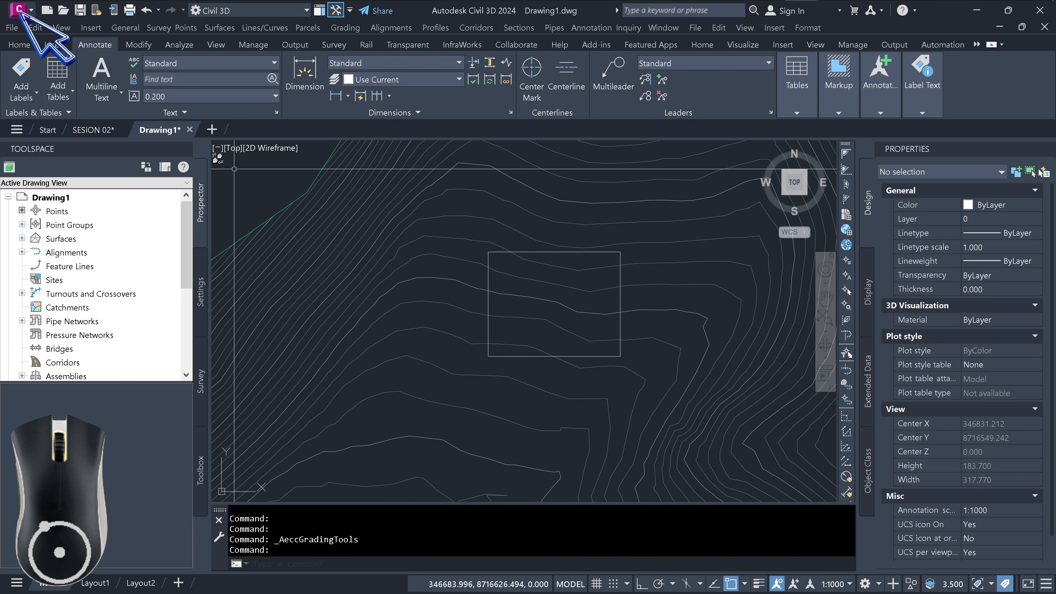
# Save the drawing under the name SESION 02-02 in the CIVIL 3D GRADING folder.
pyautogui.click(20, 12)
pyautogui.click(45, 186)
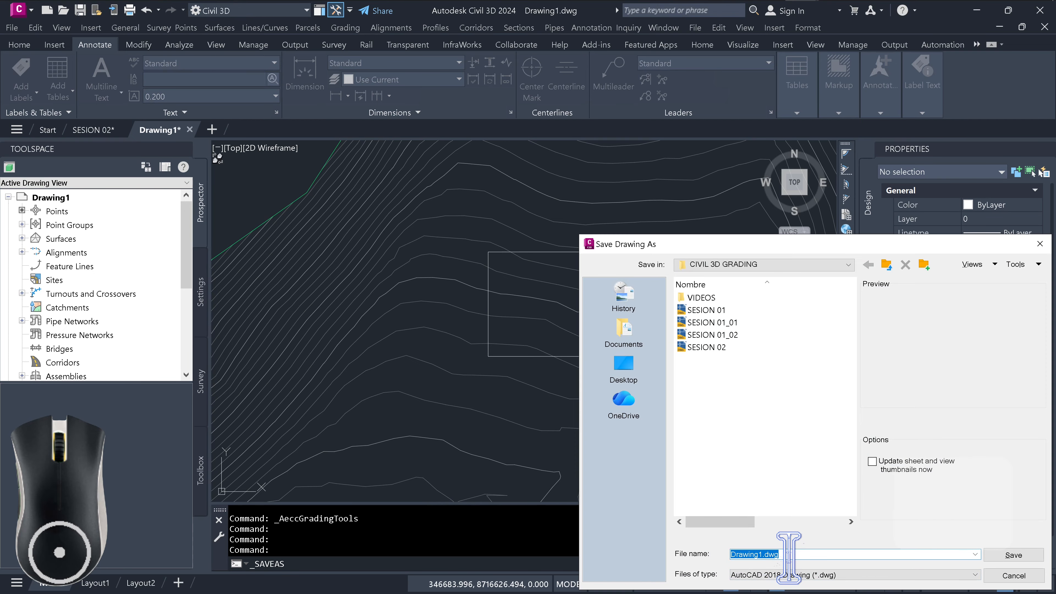
pyautogui.press('capslock')
pyautogui.write('SESION')
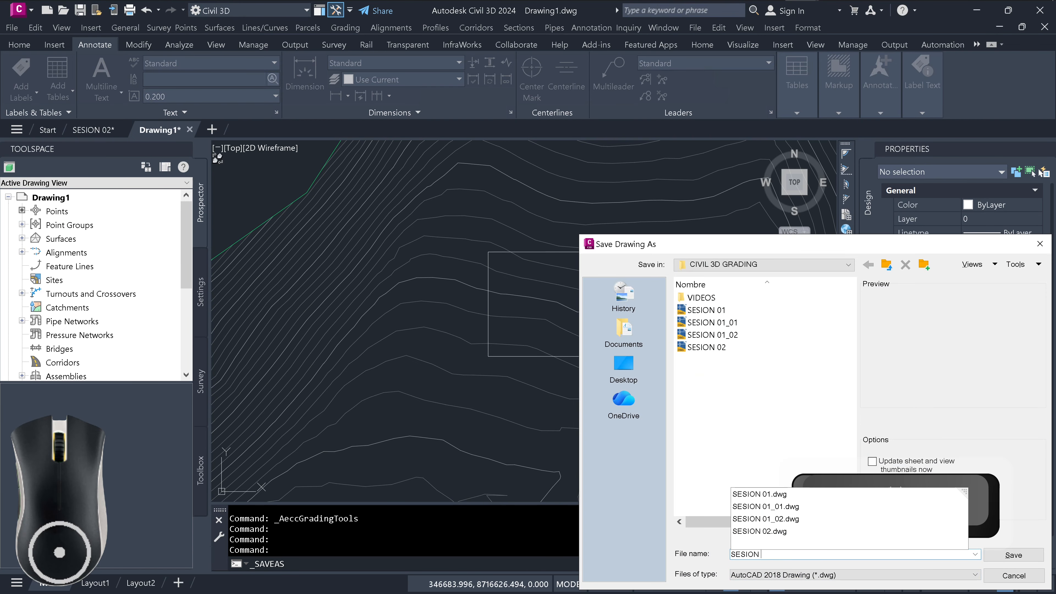
pyautogui.write(' 02-2')
pyautogui.press('BackSpace')
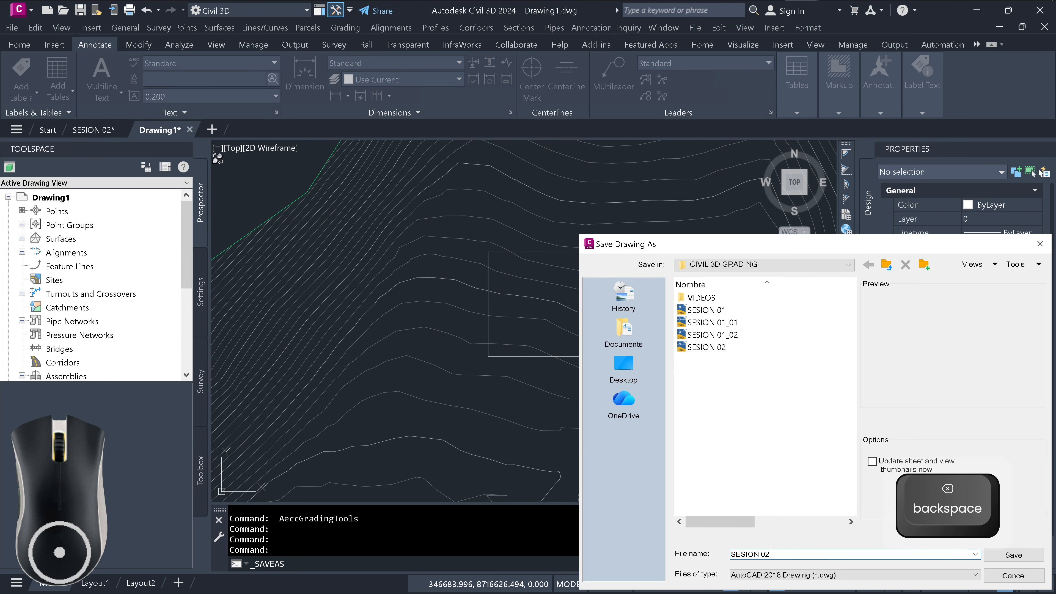
pyautogui.write('02')
pyautogui.press('Return')
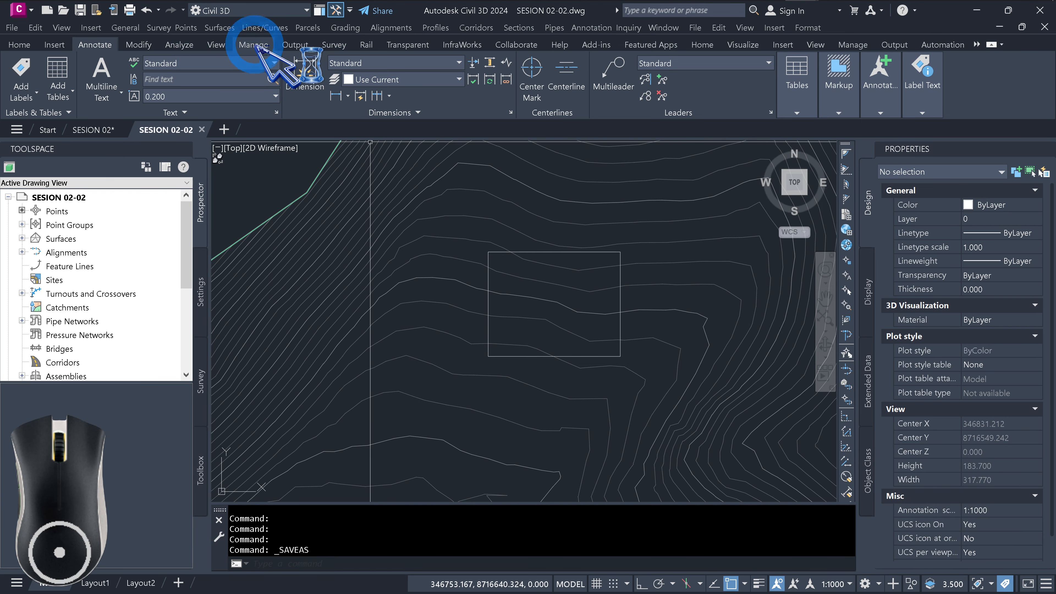
# Start importing Civil 3D styles, using the SESION 02 drawing from the Archivos > CIVIL 3D GRADING folder as the source.
pyautogui.click(254, 44)
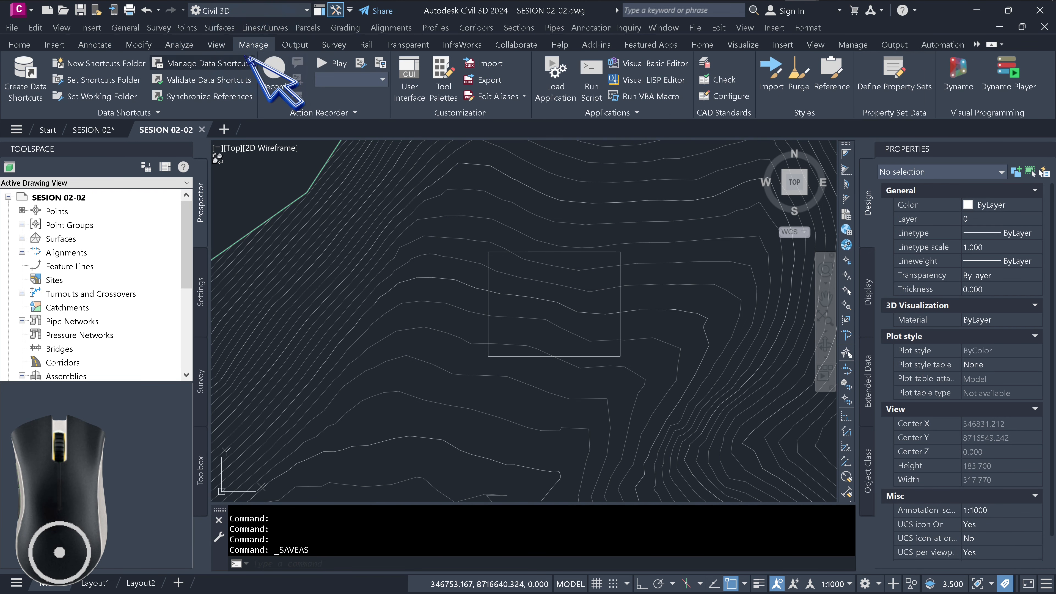
pyautogui.click(773, 77)
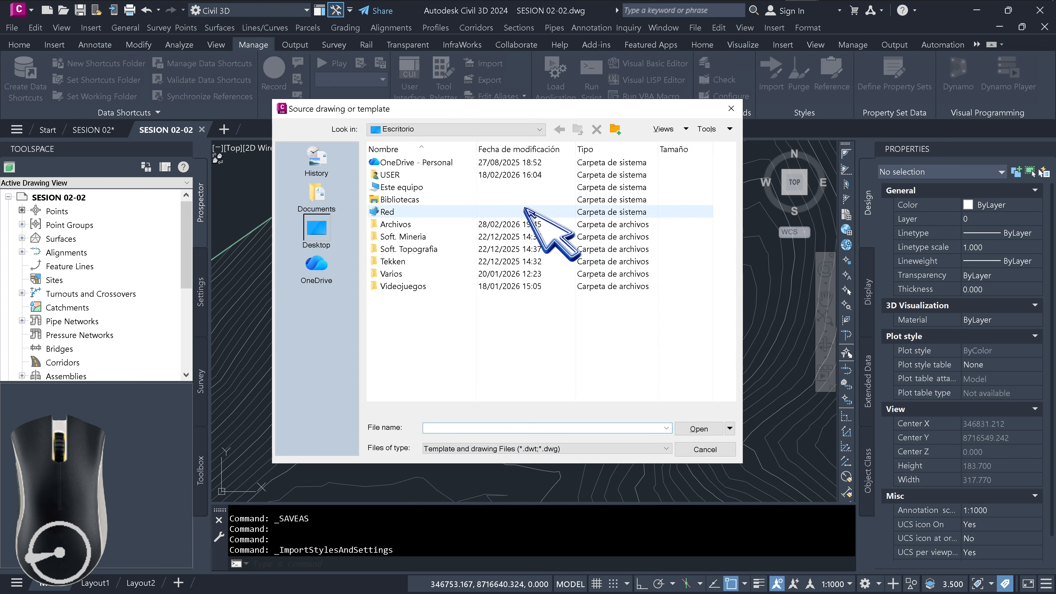
pyautogui.doubleClick(406, 225)
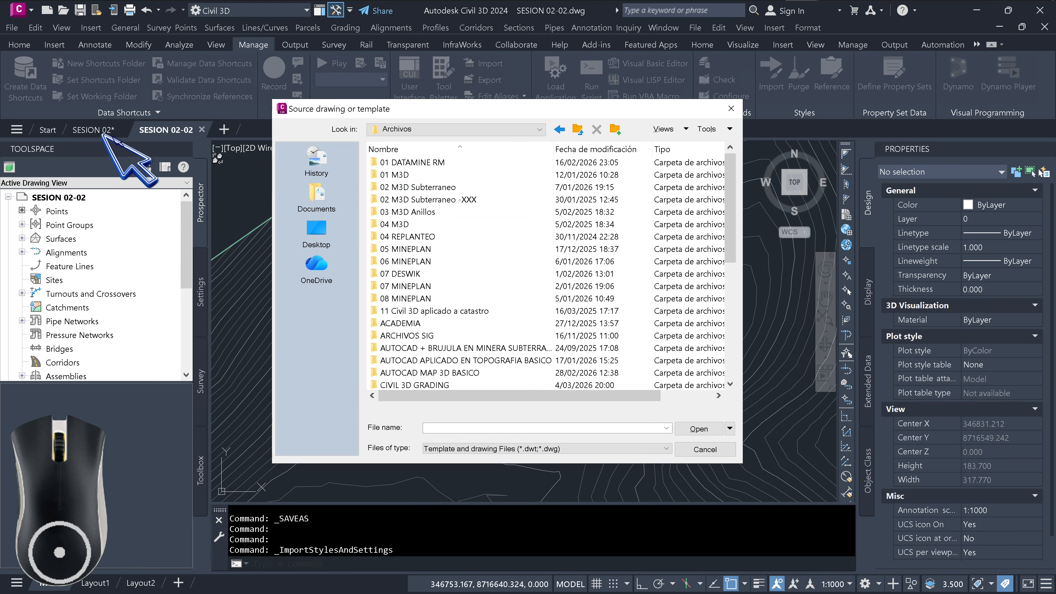
pyautogui.scroll(-2, 453, 347)
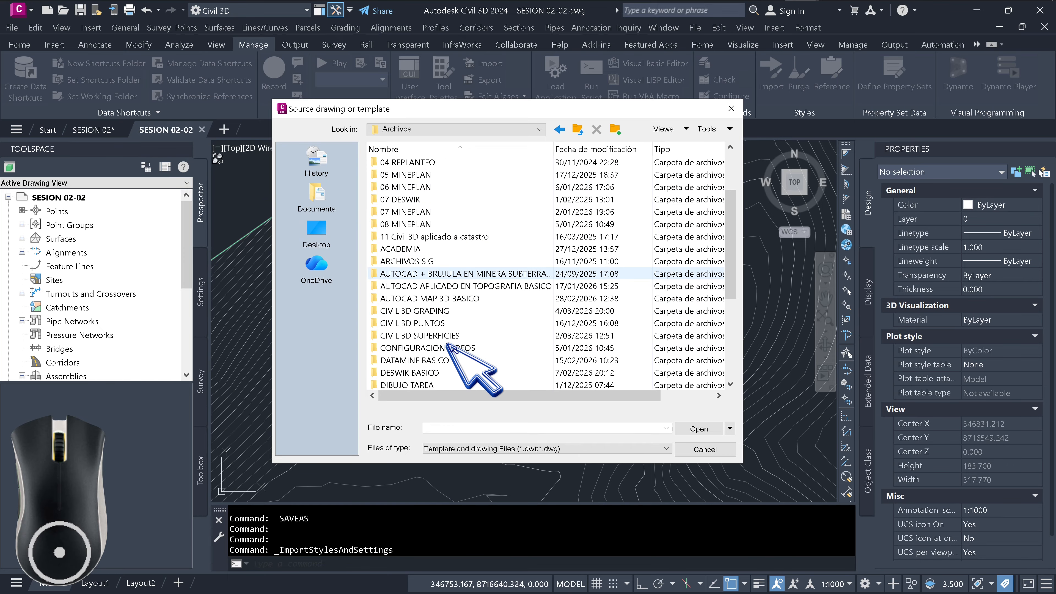
pyautogui.doubleClick(448, 311)
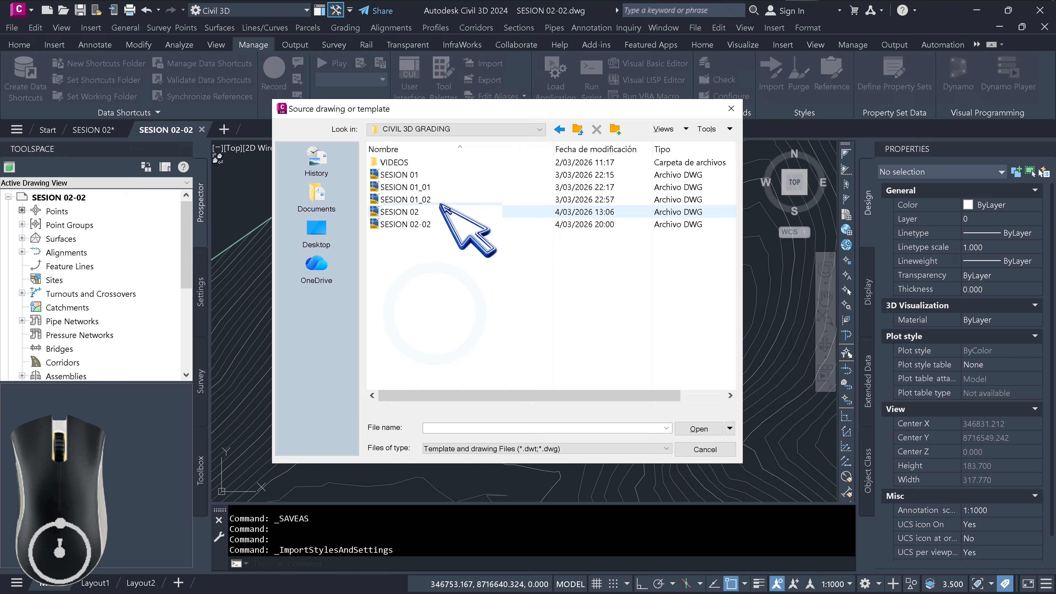
pyautogui.click(417, 212)
pyautogui.click(699, 429)
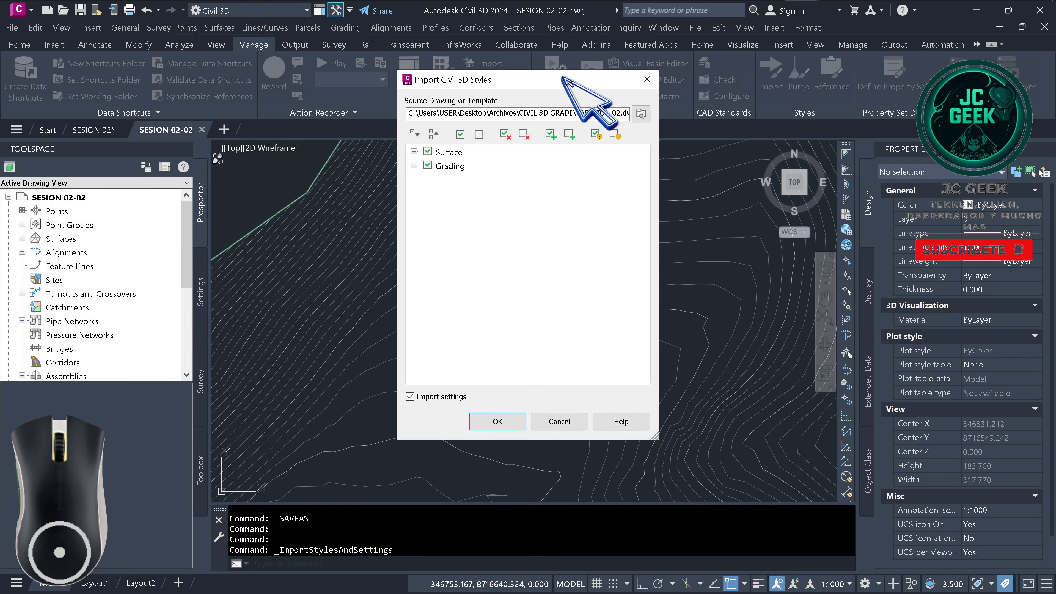
# Expand the Surface and Grading categories and import all their styles together with the settings, accepting the overwriting of duplicates.
pyautogui.moveTo(562, 76); pyautogui.dragTo(586, 97)
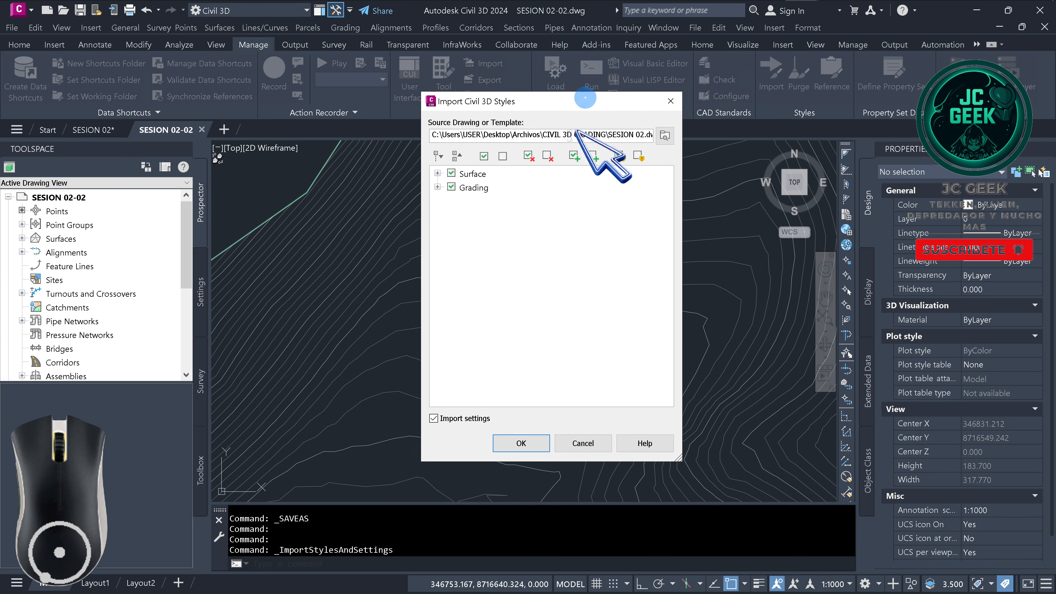
pyautogui.click(437, 173)
pyautogui.click(437, 215)
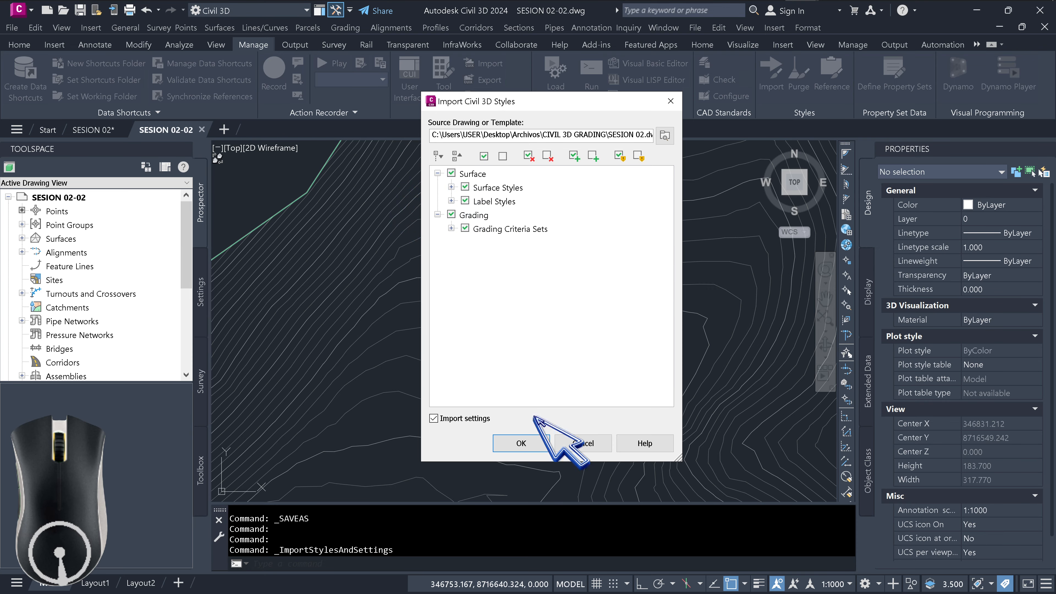
pyautogui.click(512, 450)
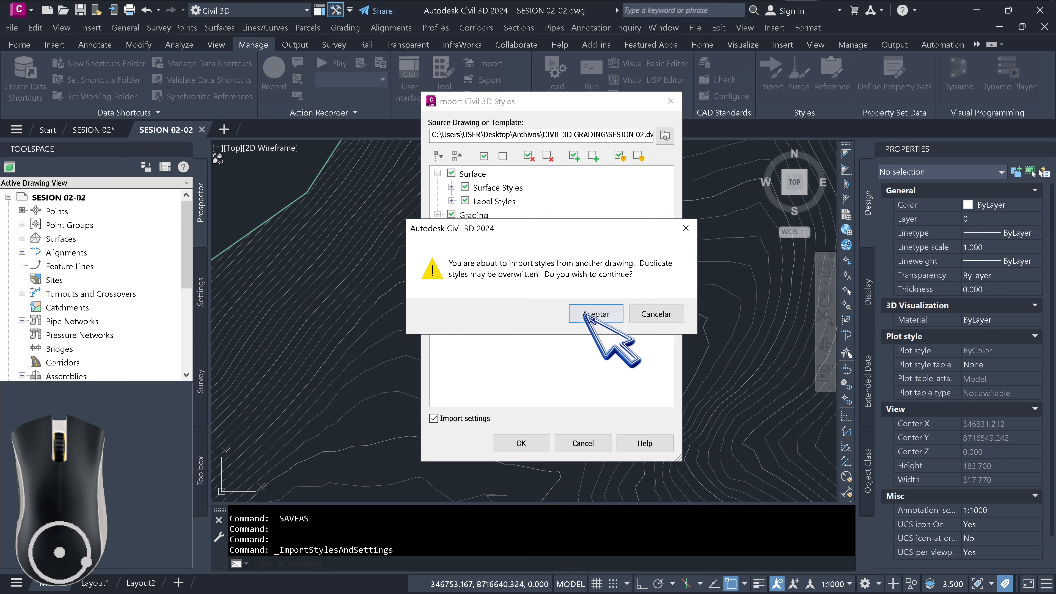
pyautogui.click(598, 315)
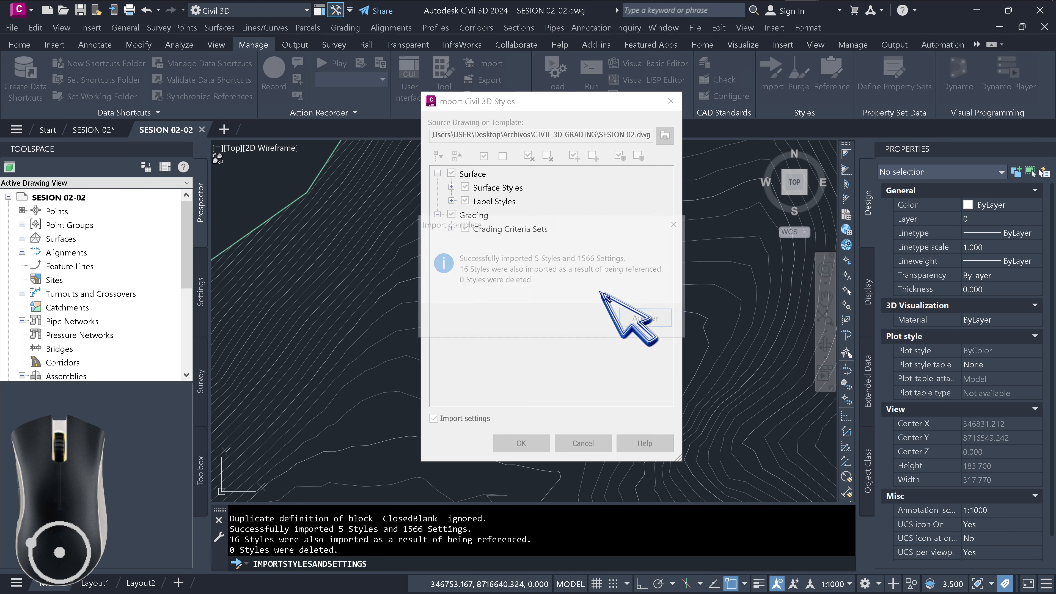
pyautogui.click(643, 318)
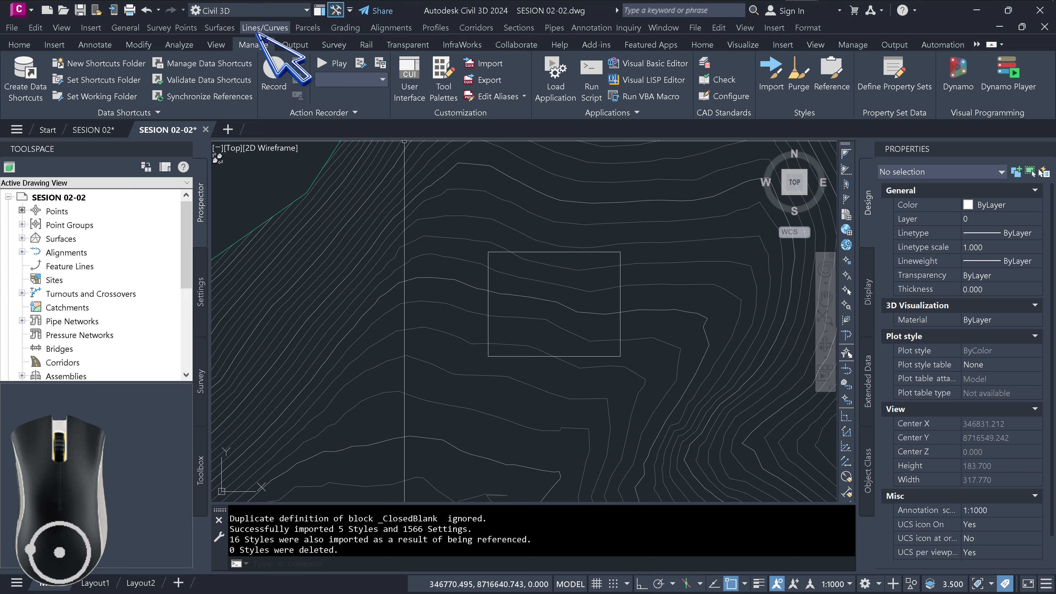
# Reopen the Grading Creation Tools and choose the imported _GSuperficie grading criteria.
pyautogui.click(345, 28)
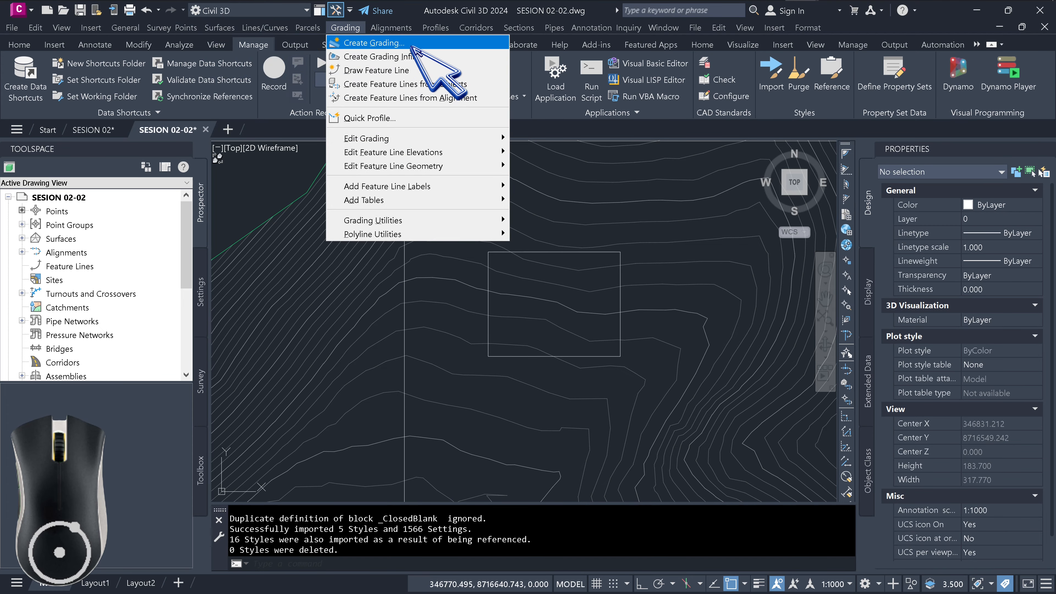
pyautogui.click(436, 41)
pyautogui.click(482, 176)
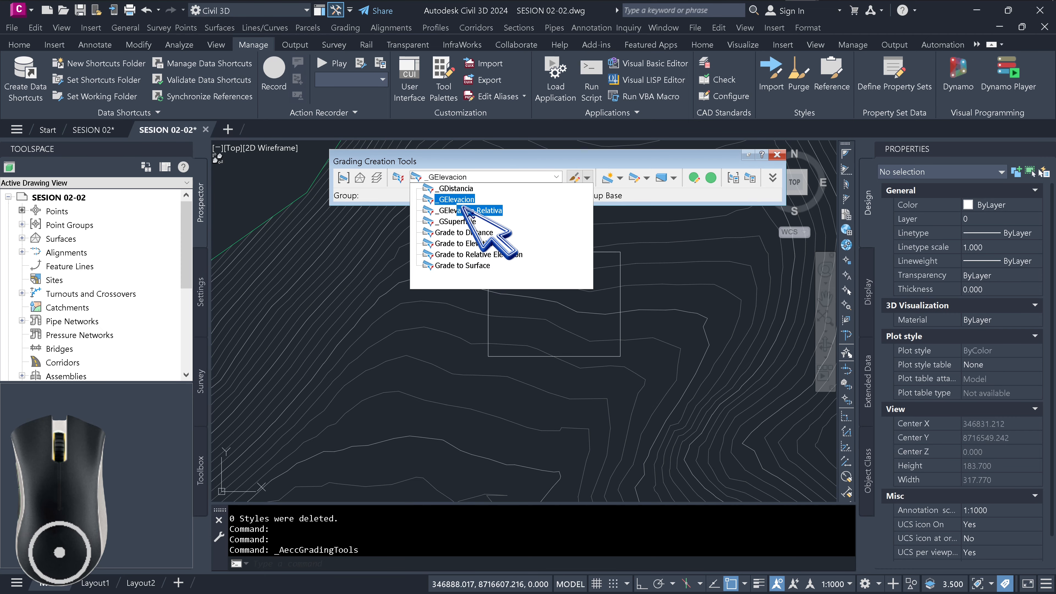
pyautogui.click(507, 159)
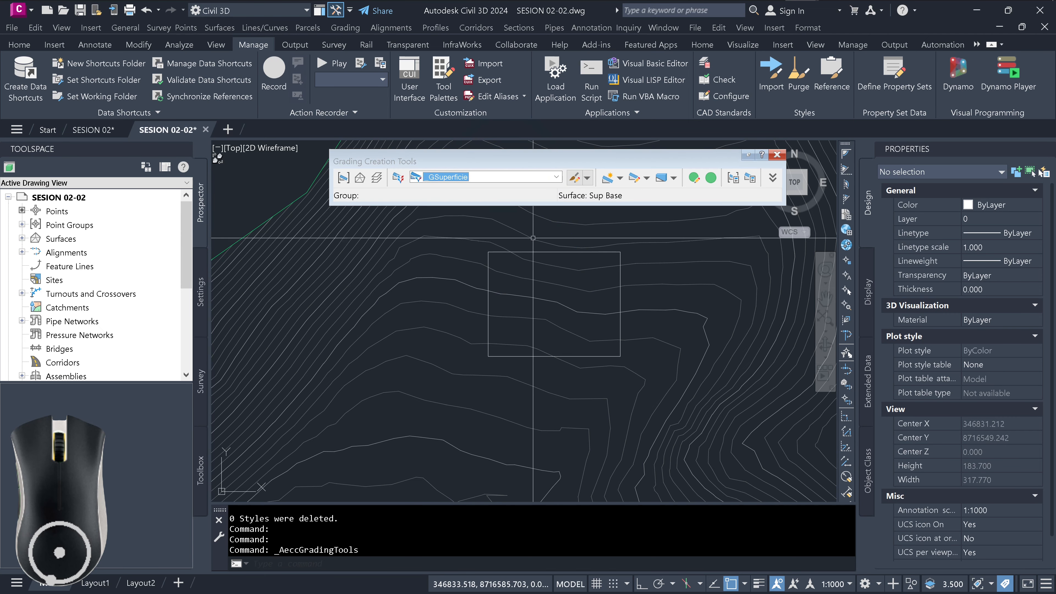
# Create a grading group named Plataforma with Sup Base as its volume base surface and an automatically created TIN surface.
pyautogui.moveTo(509, 265); pyautogui.dragTo(481, 312, button='middle')
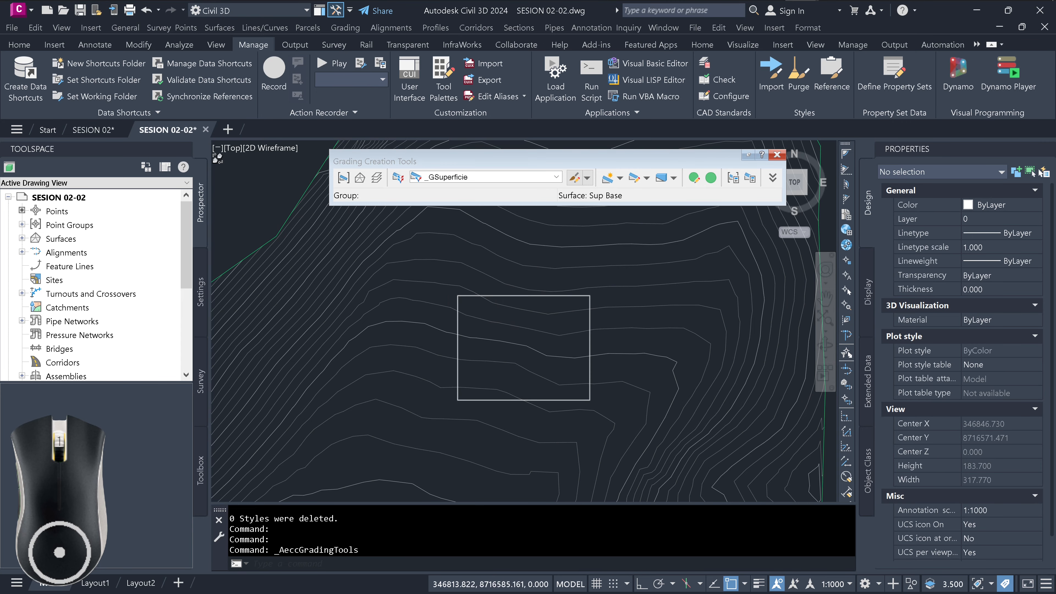
pyautogui.scroll(3, 442, 356)
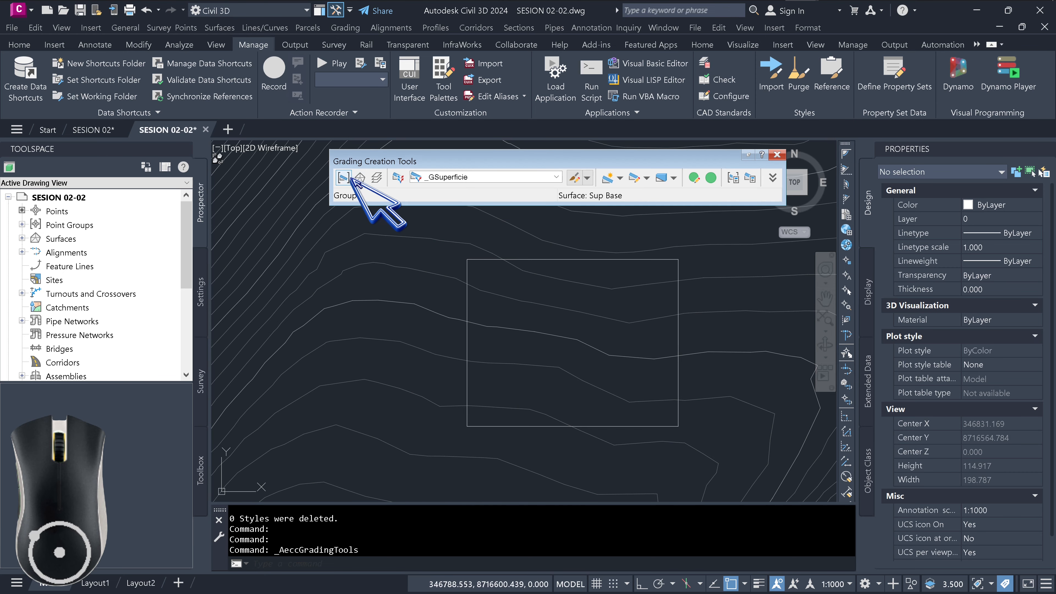
pyautogui.click(343, 178)
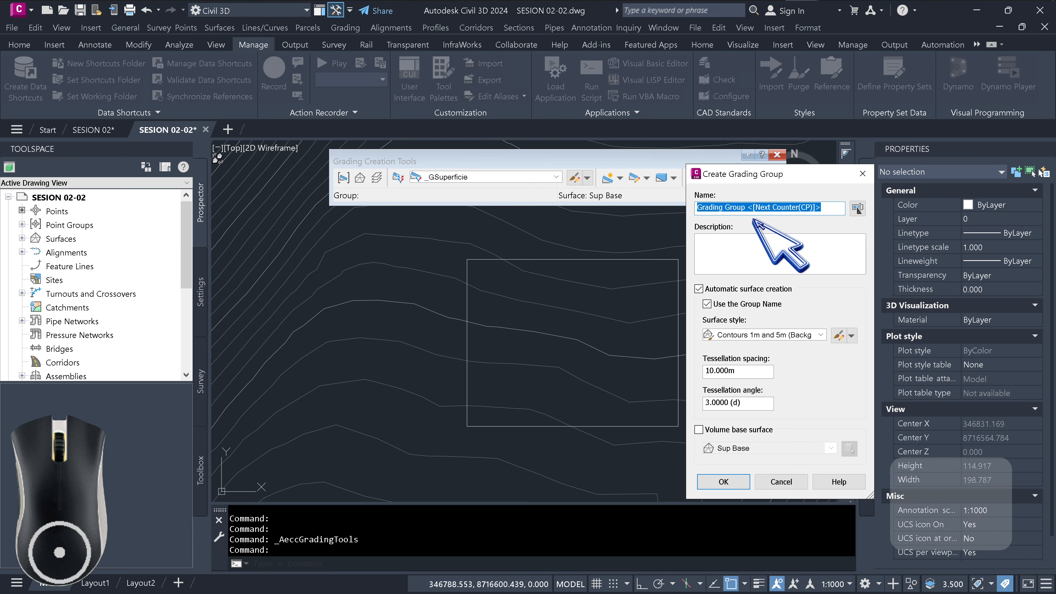
pyautogui.write('plataform')
pyautogui.press('BackSpace')
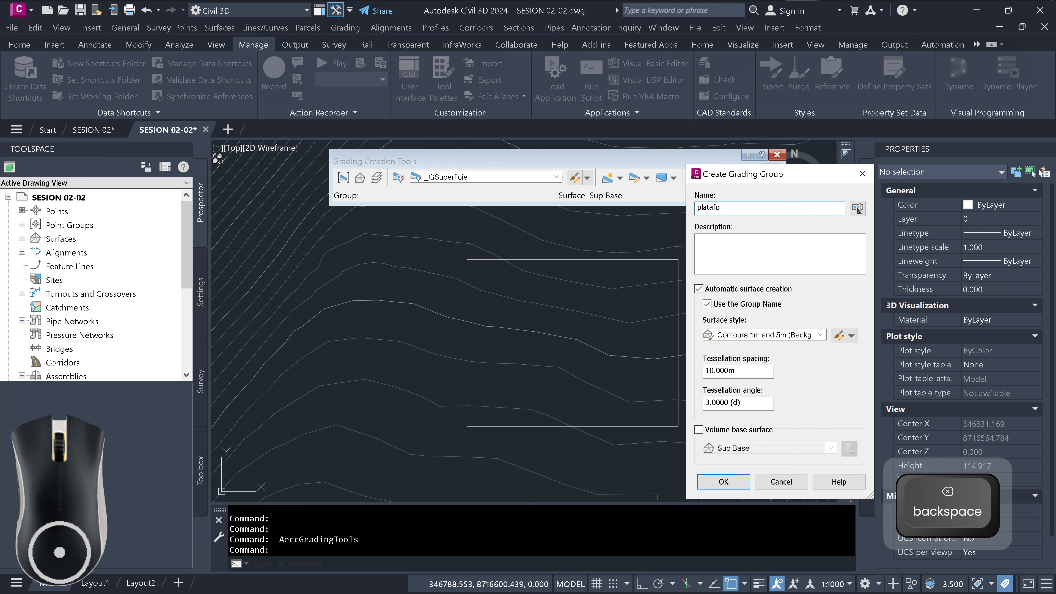
pyautogui.press('BackSpace')
pyautogui.press('BackSpace')
pyautogui.press('BackSpace')
pyautogui.press('BackSpace')
pyautogui.press('BackSpace')
pyautogui.press('BackSpace')
pyautogui.press('BackSpace')
pyautogui.press('BackSpace')
pyautogui.write('Pla')
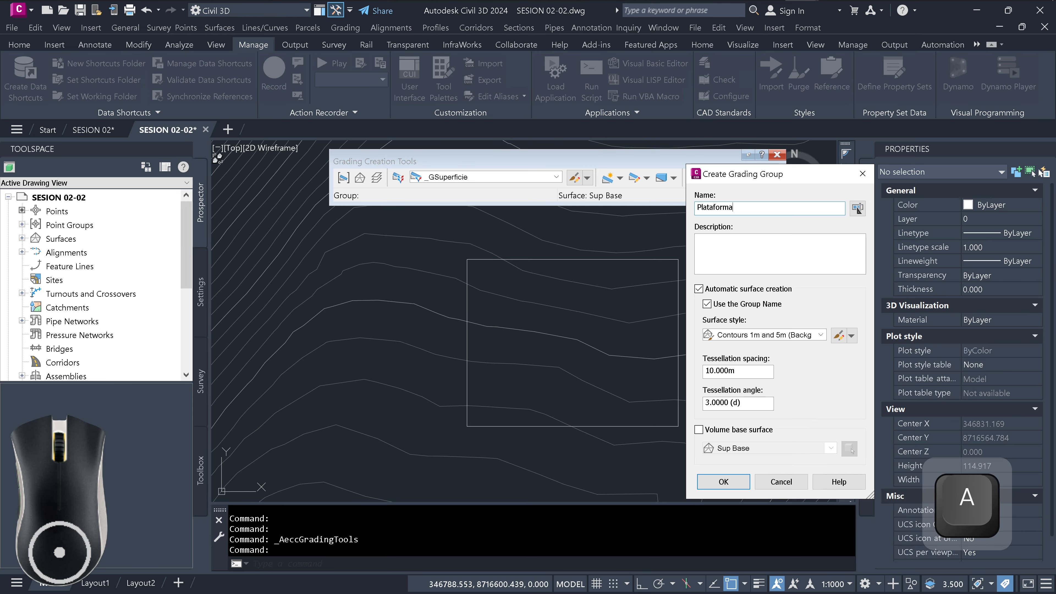
pyautogui.click(738, 434)
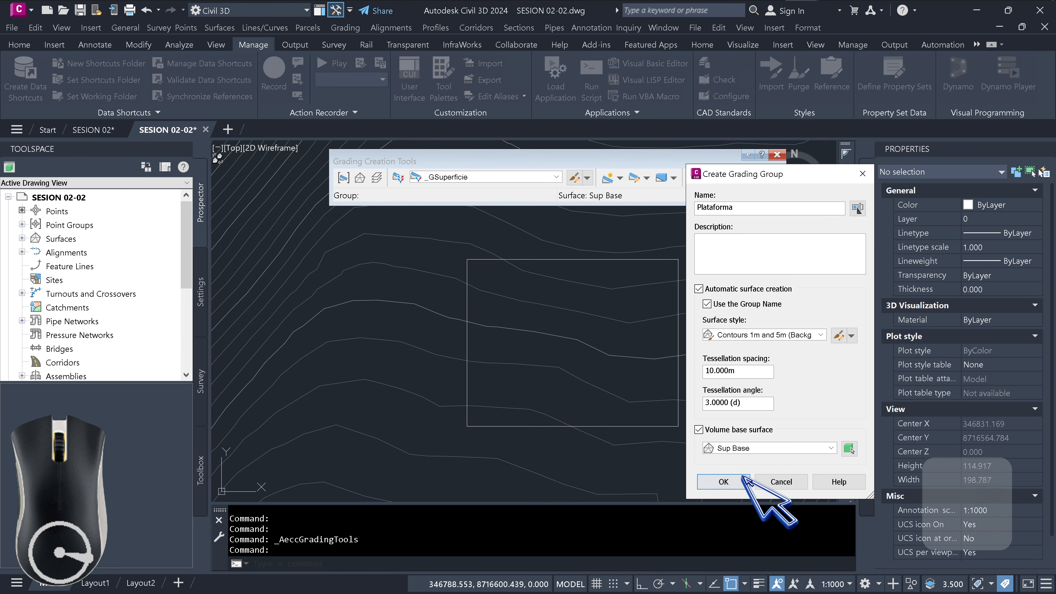
pyautogui.click(723, 482)
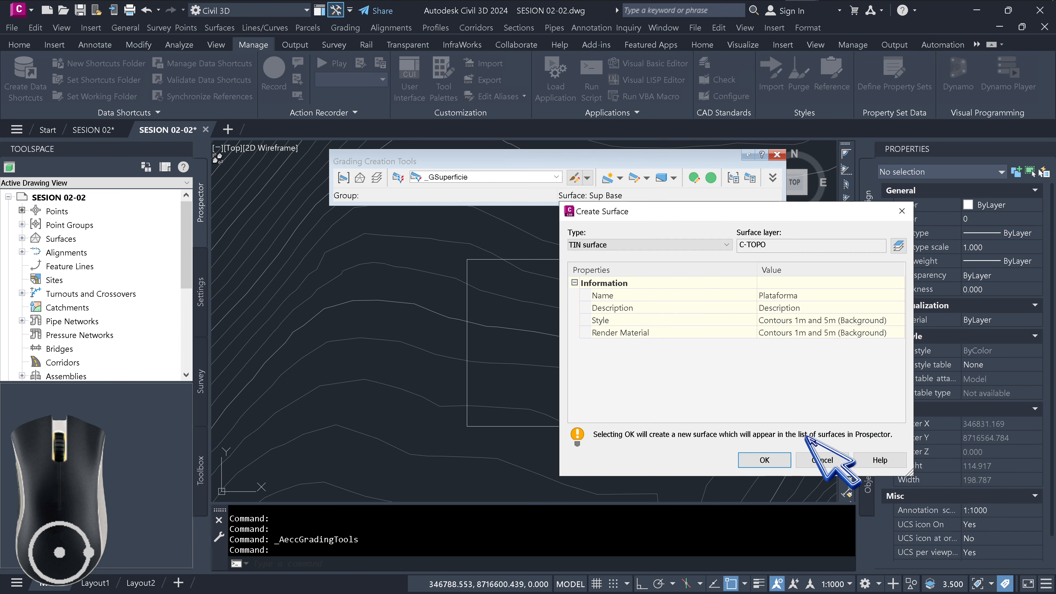
pyautogui.click(769, 460)
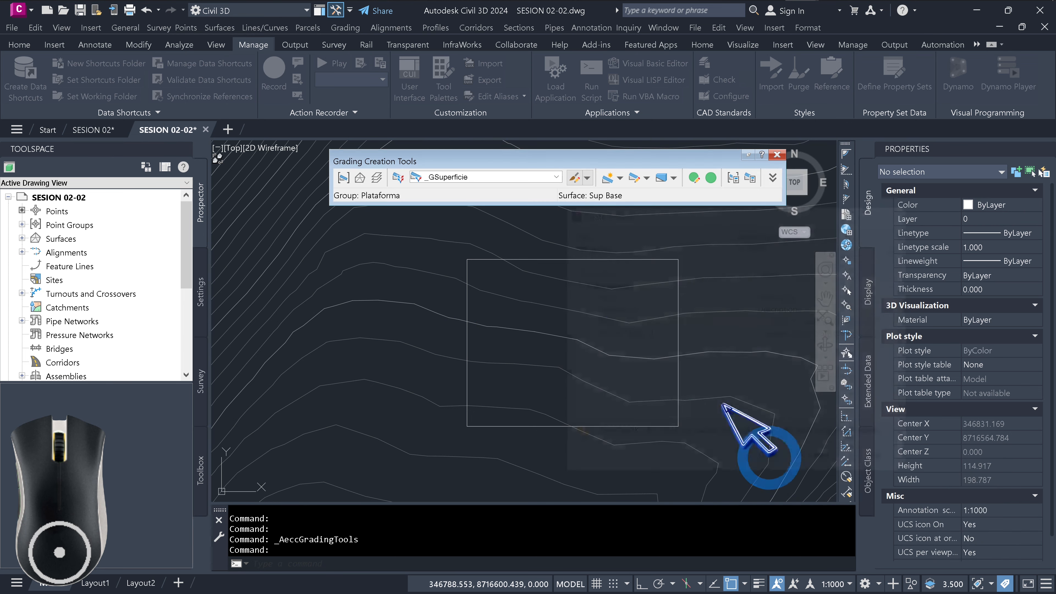
# Convert the rectangle to a feature line in Site 1 and grade its outer side along the entire length with 1.00:1 cut and fill slopes.
pyautogui.click(608, 179)
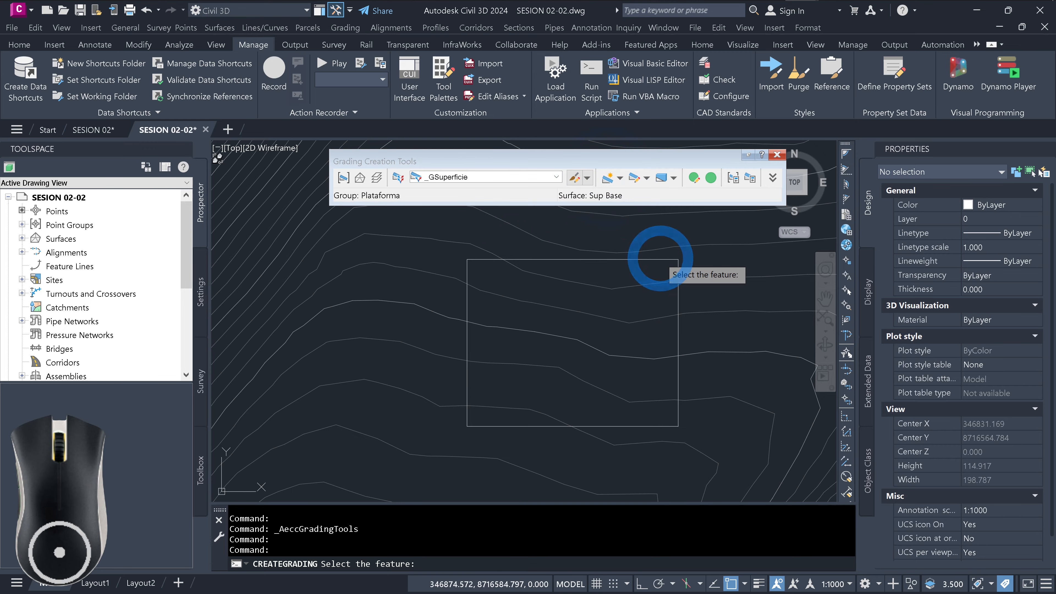
pyautogui.click(661, 259)
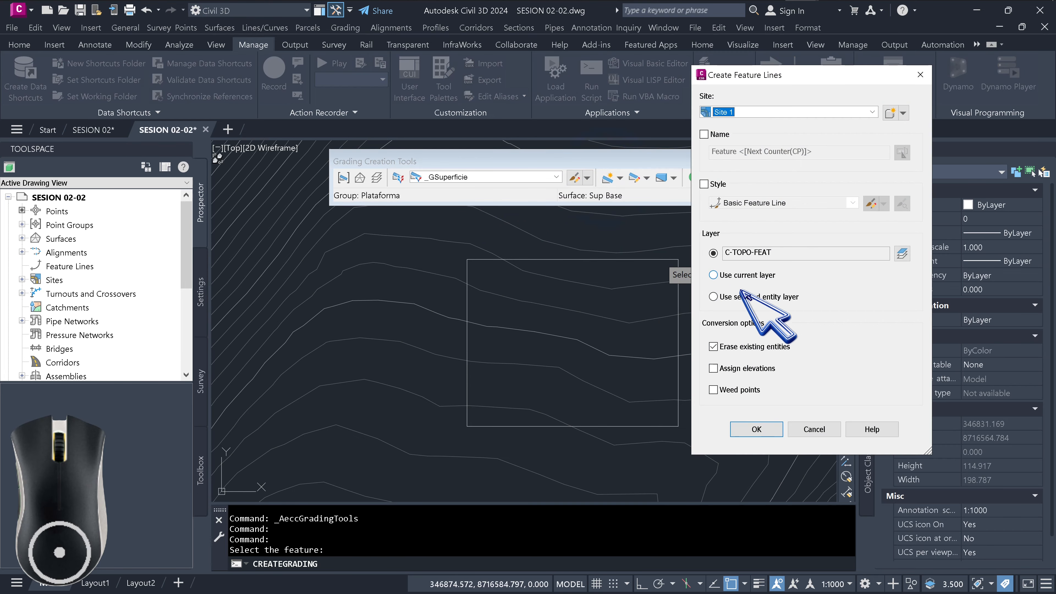
pyautogui.click(748, 429)
pyautogui.click(738, 312)
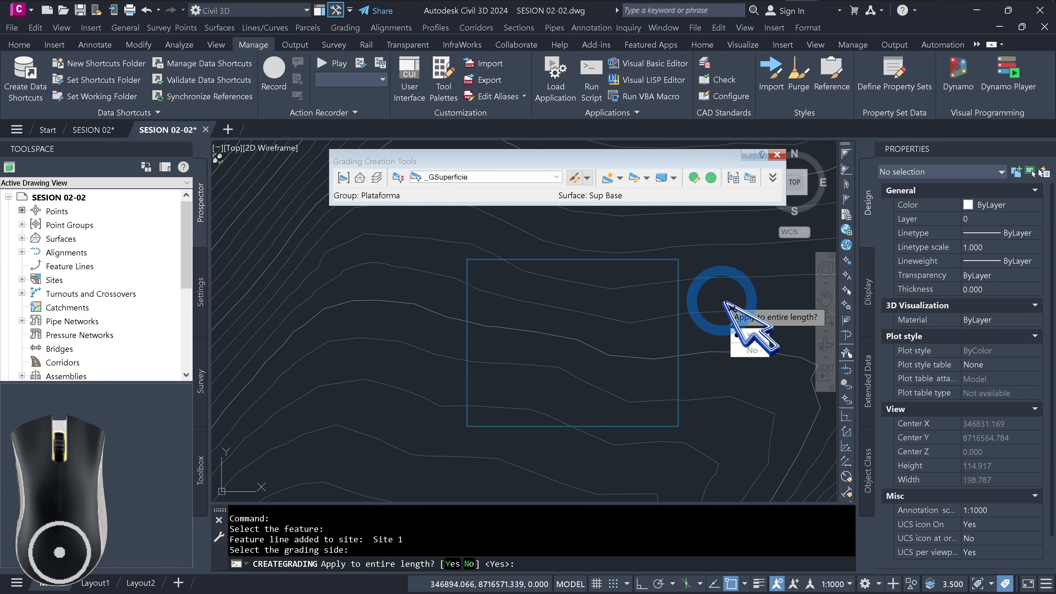
pyautogui.press('Return')
pyautogui.press('Return')
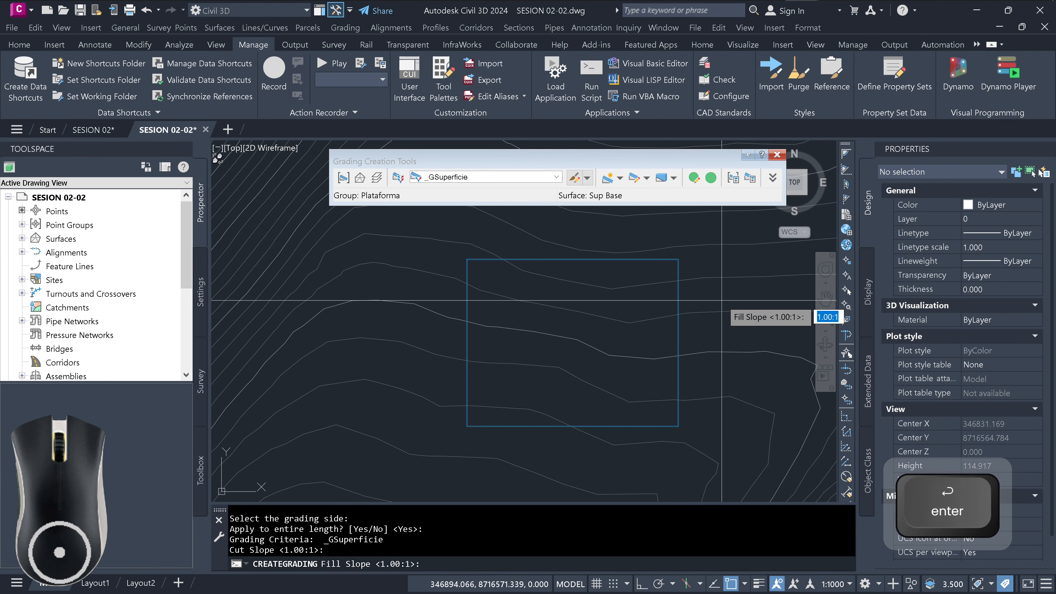
pyautogui.press('Return')
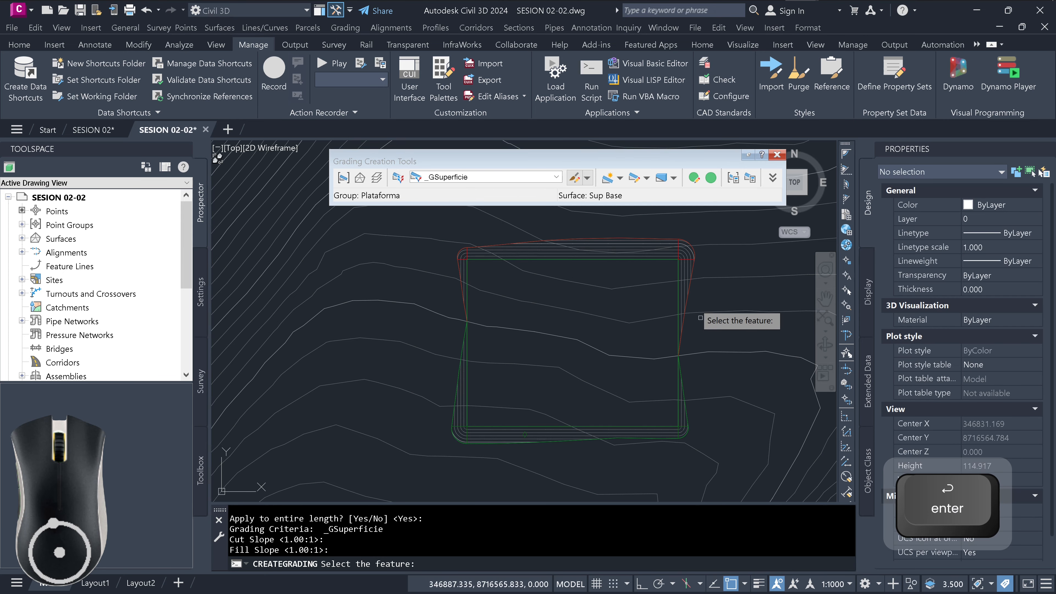
# Create a grading infill in the area inside the graded platform outline.
pyautogui.press('Escape')
pyautogui.click(620, 178)
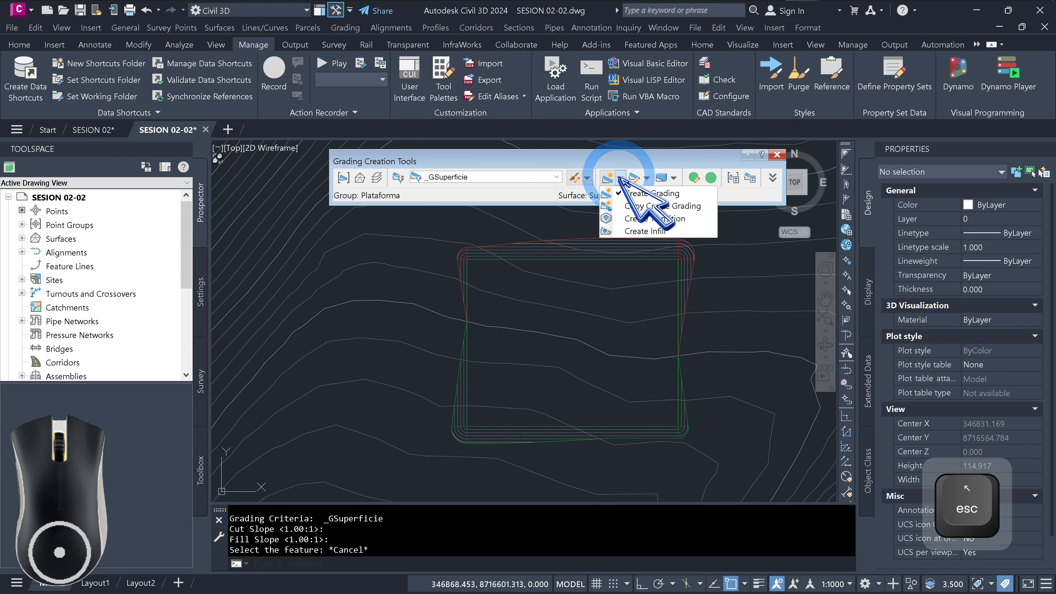
pyautogui.click(646, 230)
pyautogui.click(573, 342)
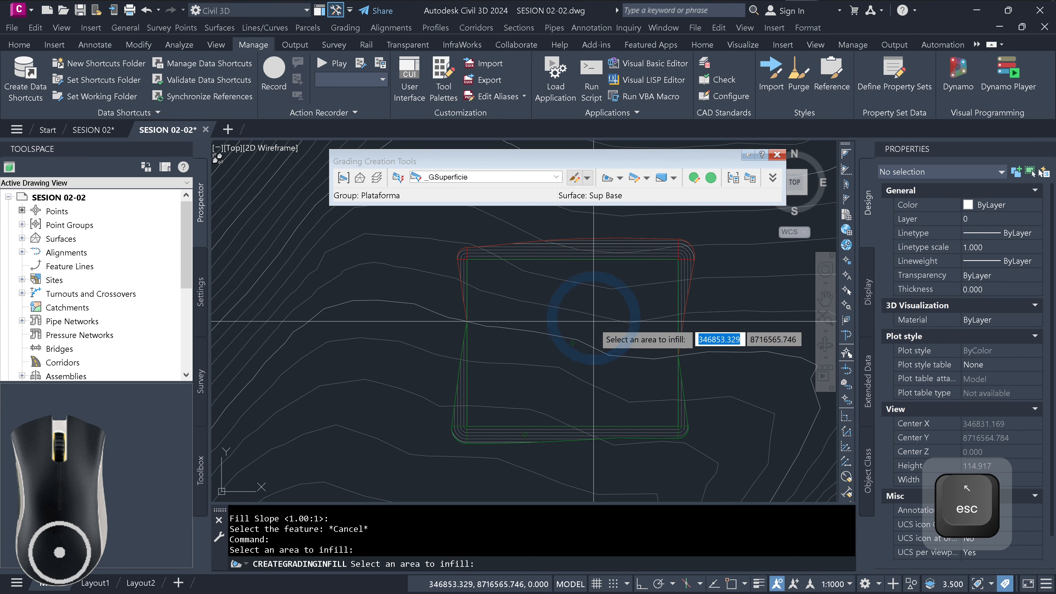
pyautogui.press('Escape')
# Inspect the Plataforma surface in 3D with the Object Viewer.
pyautogui.click(692, 274)
pyautogui.rightClick(703, 274)
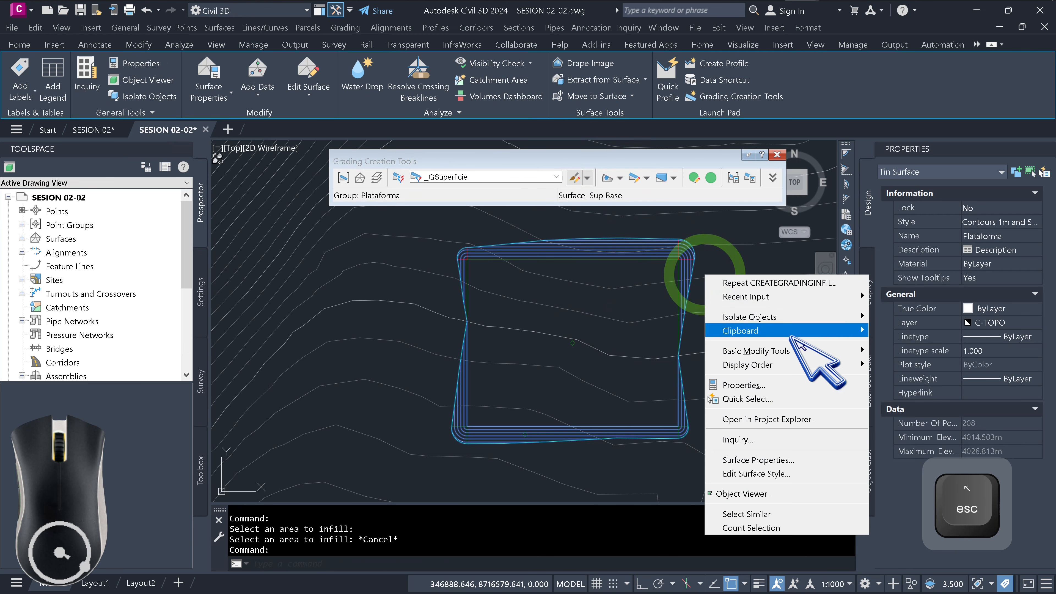
pyautogui.click(749, 494)
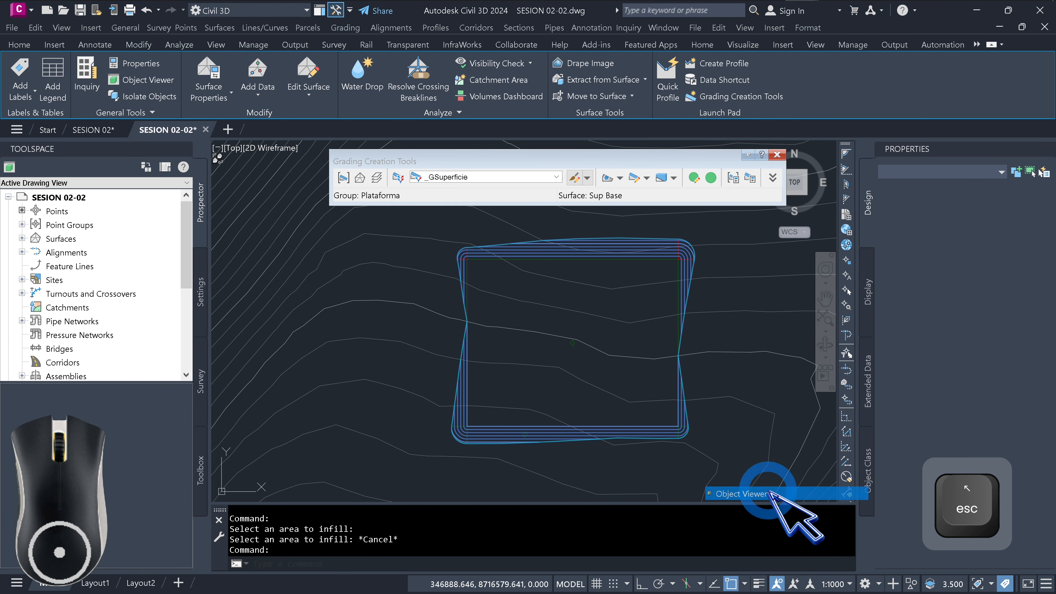
pyautogui.moveTo(861, 299); pyautogui.dragTo(894, 292)
pyautogui.press('Escape')
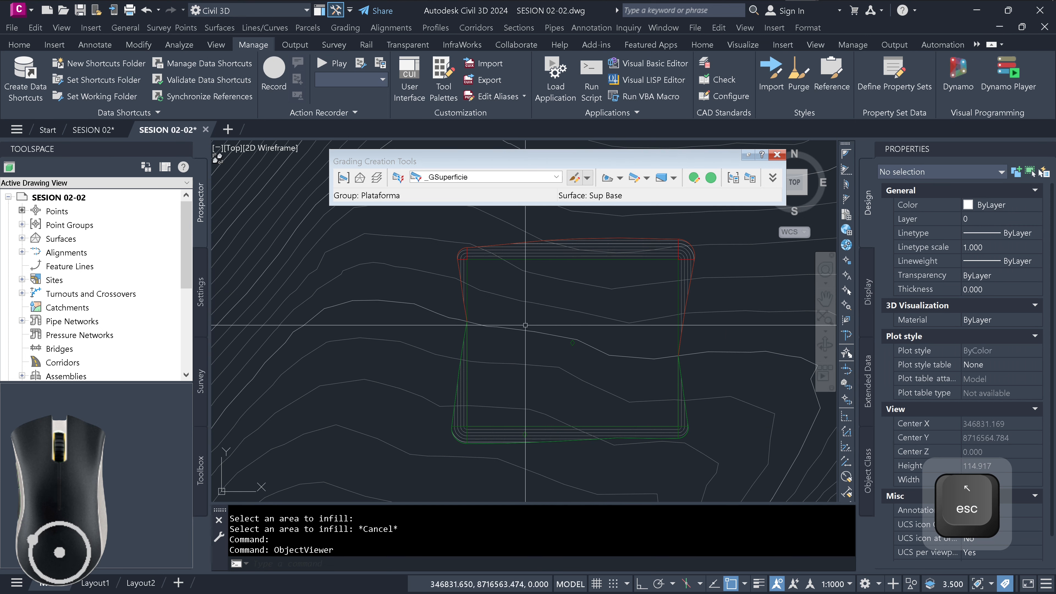
# Draw a rectangle about 24.7 by 15.9 m in the middle of the platform.
pyautogui.write('rec')
pyautogui.press('space')
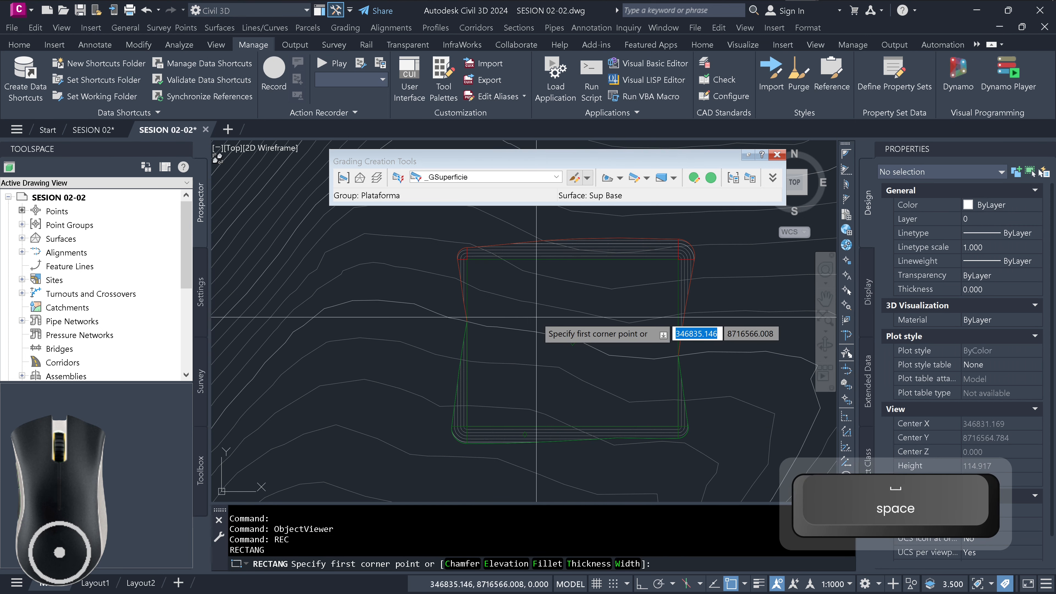
pyautogui.click(536, 317)
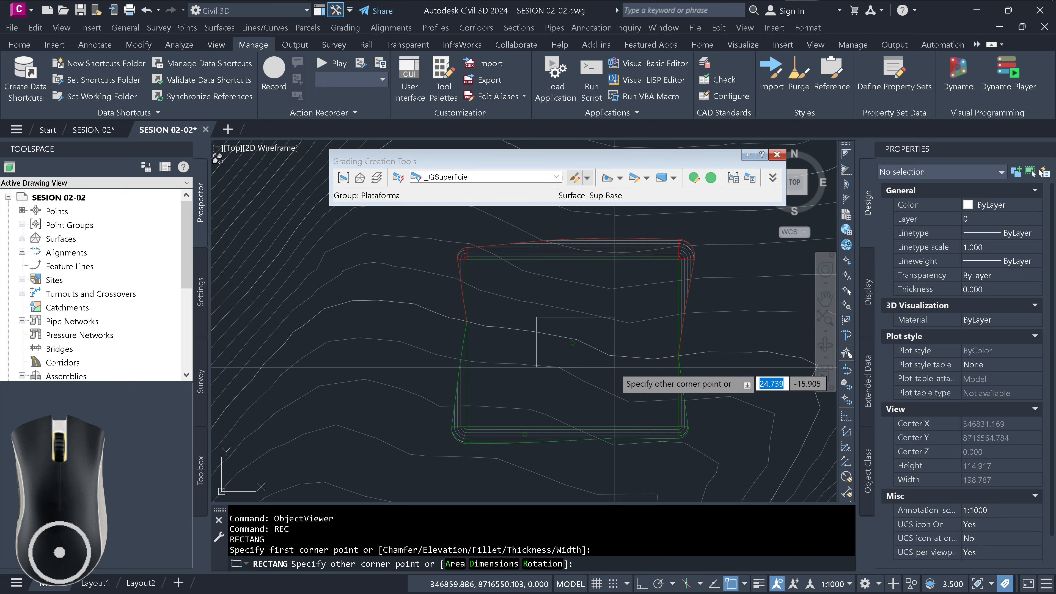
pyautogui.click(614, 367)
pyautogui.press('Escape')
# Set the inner rectangle's elevation to 4025.
pyautogui.click(622, 336)
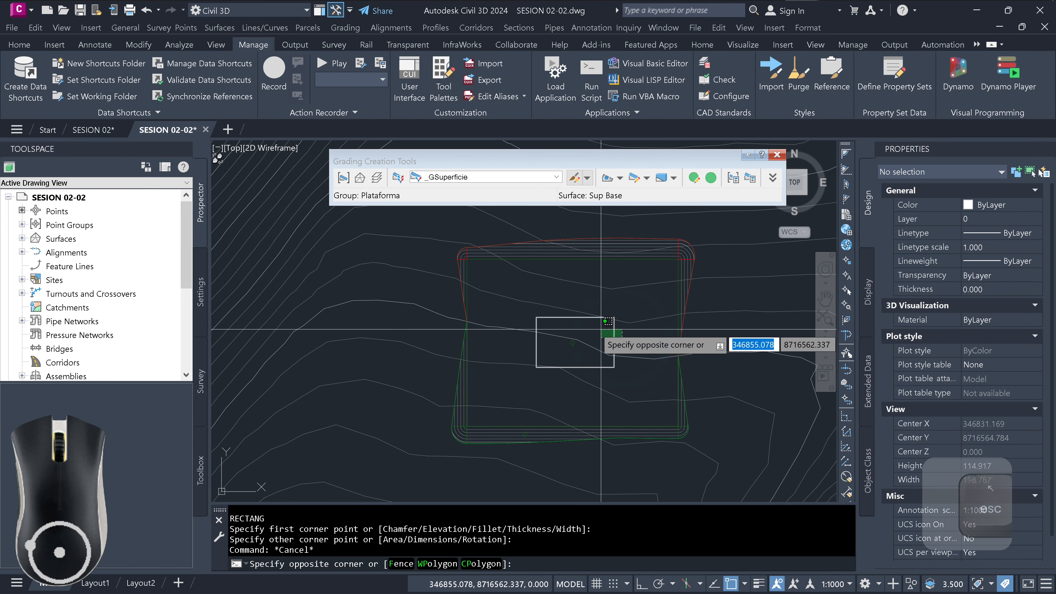
pyautogui.click(601, 328)
pyautogui.click(986, 464)
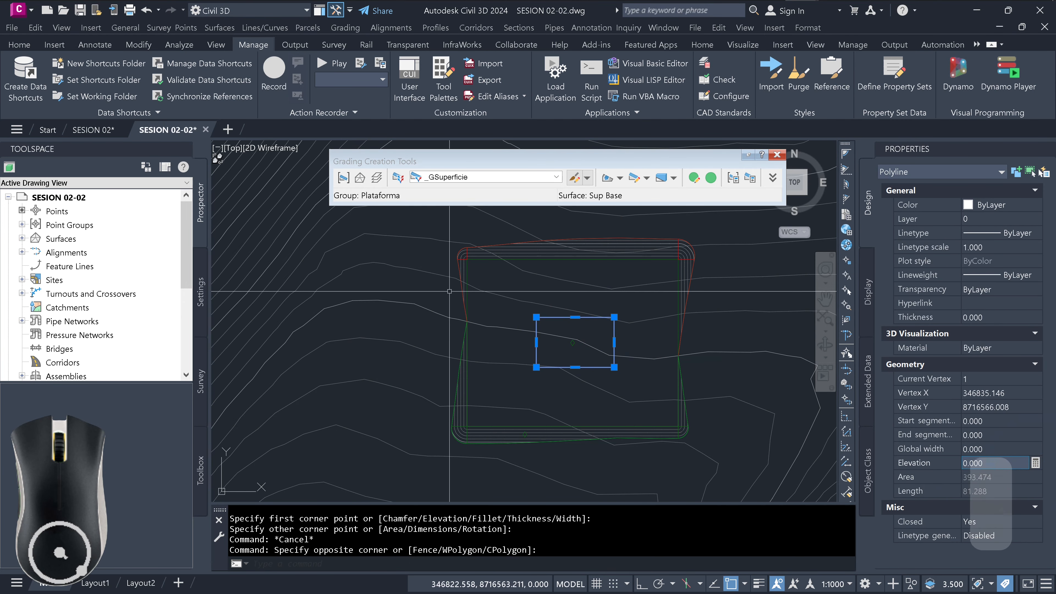
pyautogui.click(998, 463)
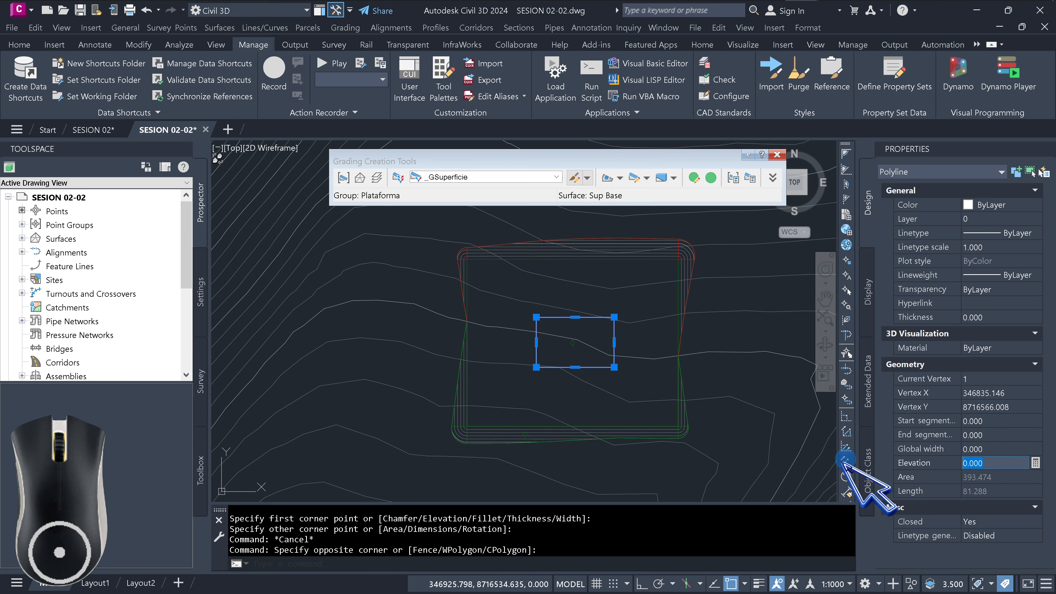
pyautogui.write('4025')
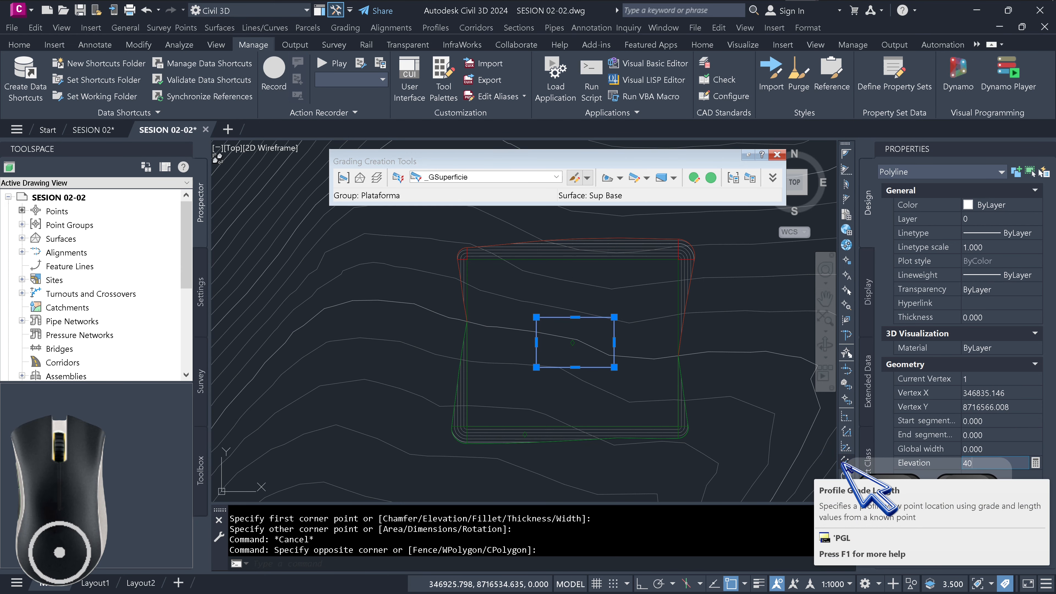
pyautogui.press('Return')
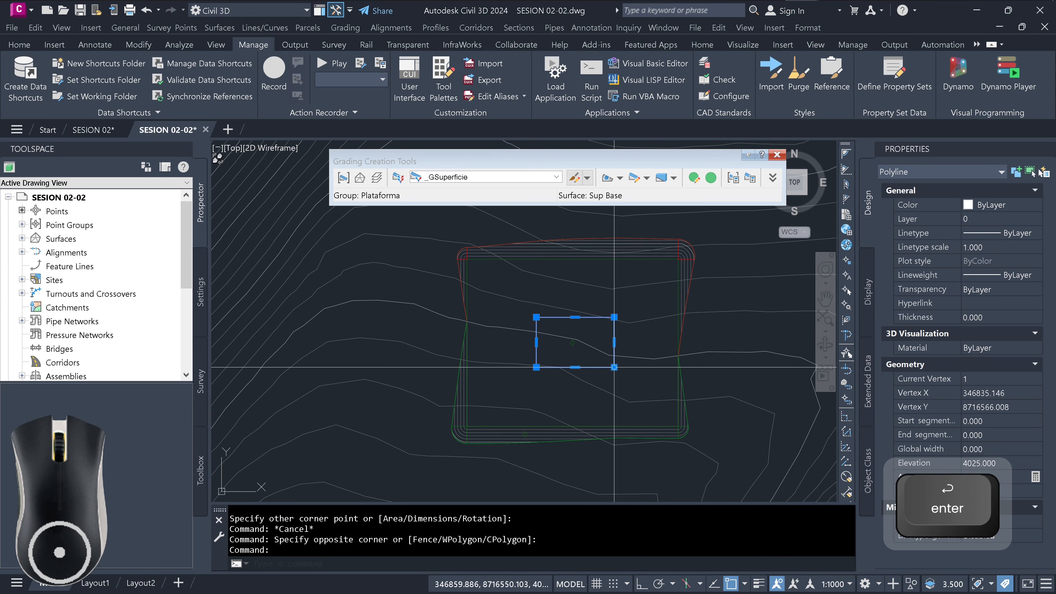
pyautogui.press('Escape')
pyautogui.click(615, 340)
pyautogui.press('Escape')
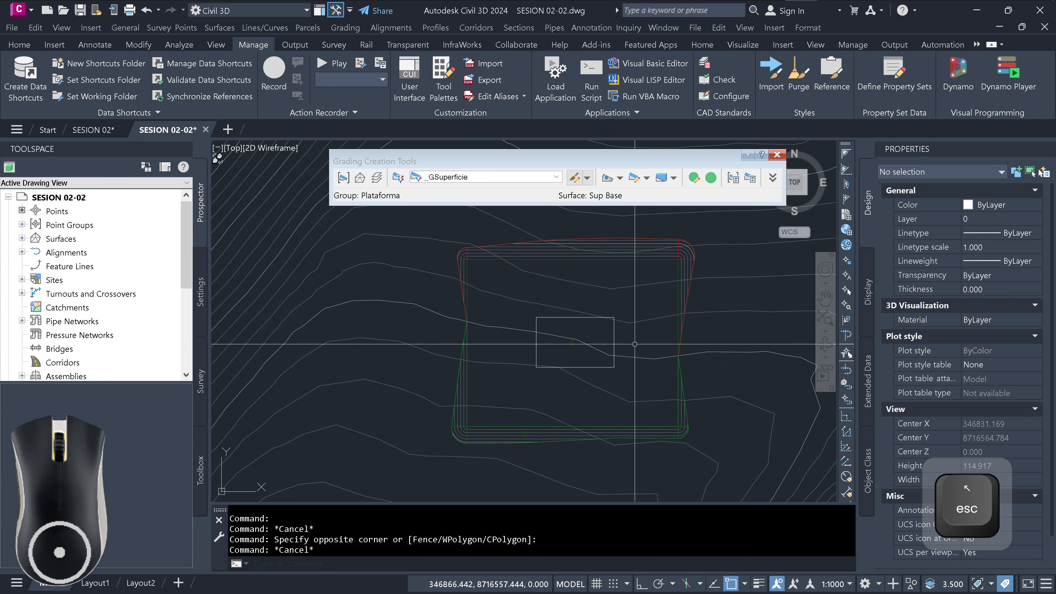
# Start a grading on the inner rectangle and define a new site named Site 2 for its feature line.
pyautogui.moveTo(635, 344)
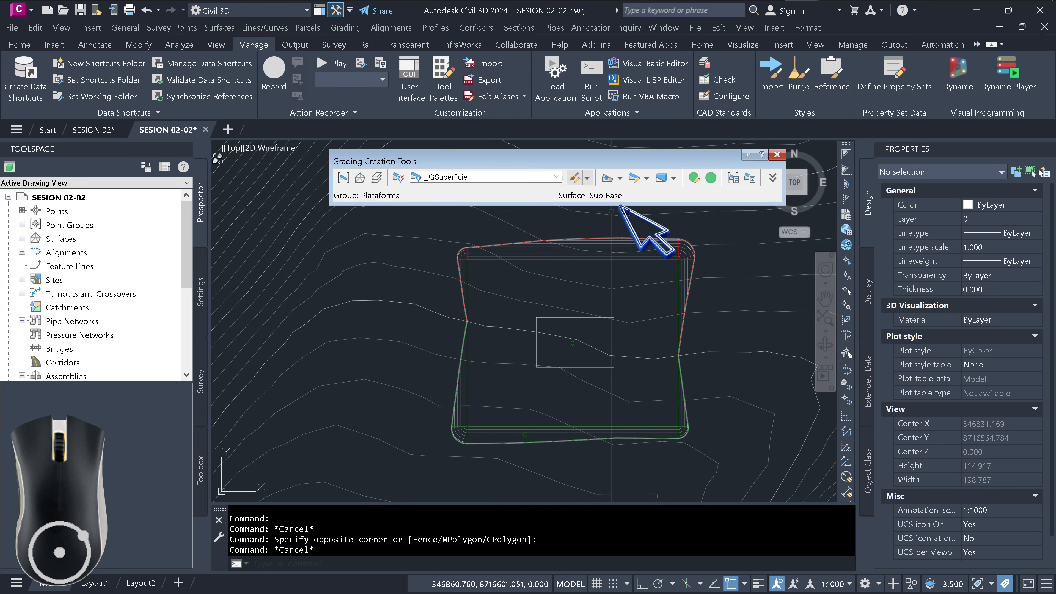
pyautogui.click(621, 180)
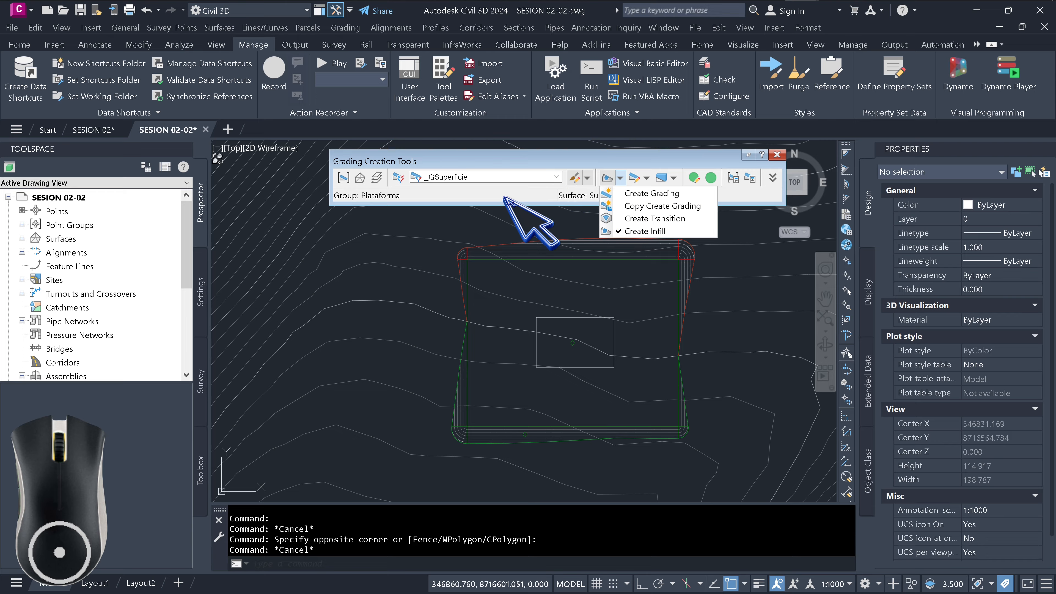
pyautogui.click(495, 196)
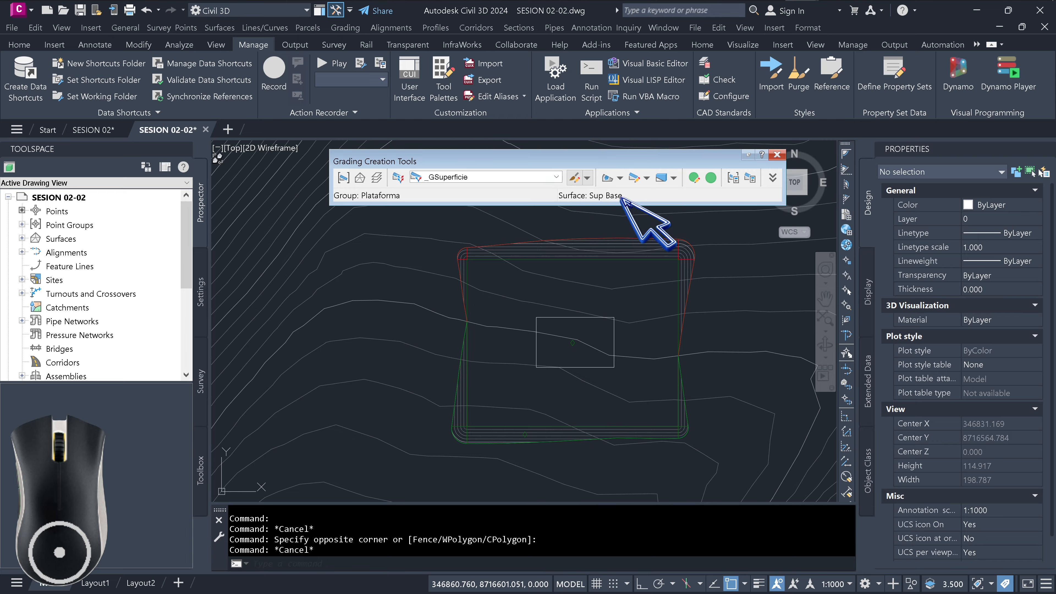
pyautogui.click(622, 179)
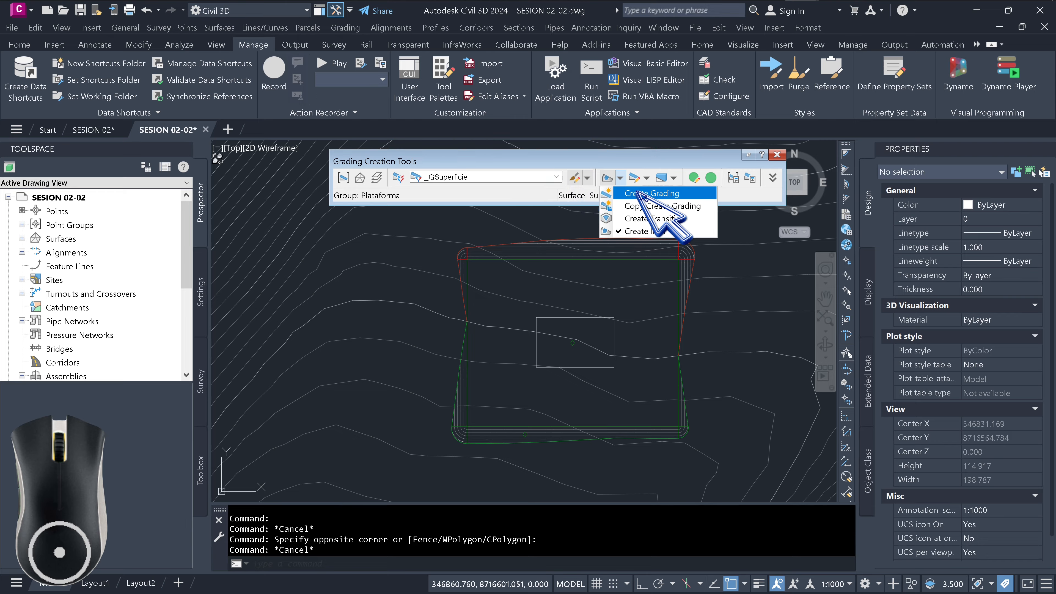
pyautogui.click(638, 193)
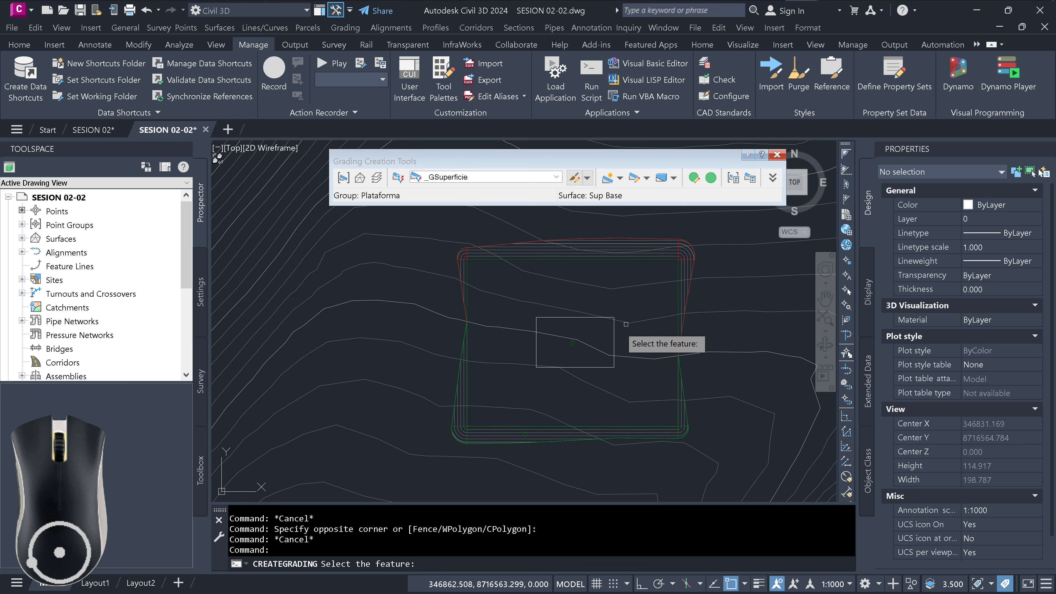
pyautogui.click(571, 337)
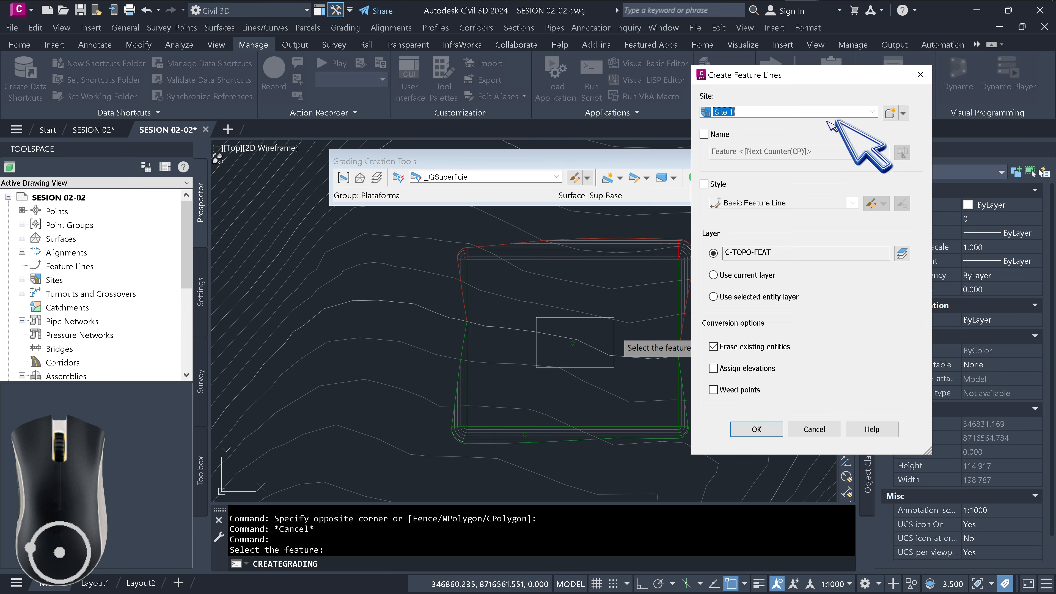
pyautogui.click(903, 113)
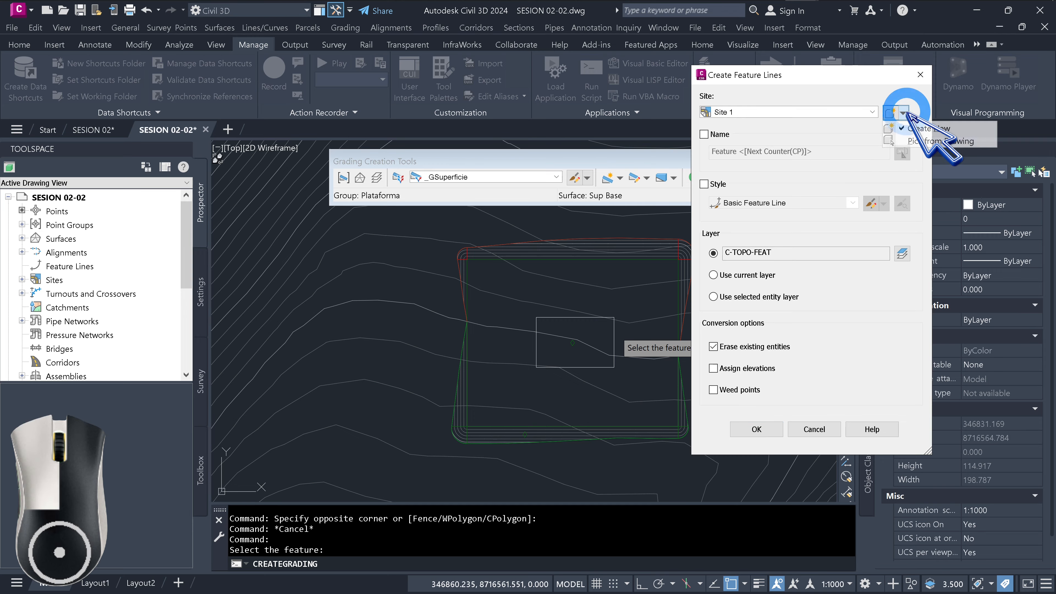
pyautogui.click(934, 129)
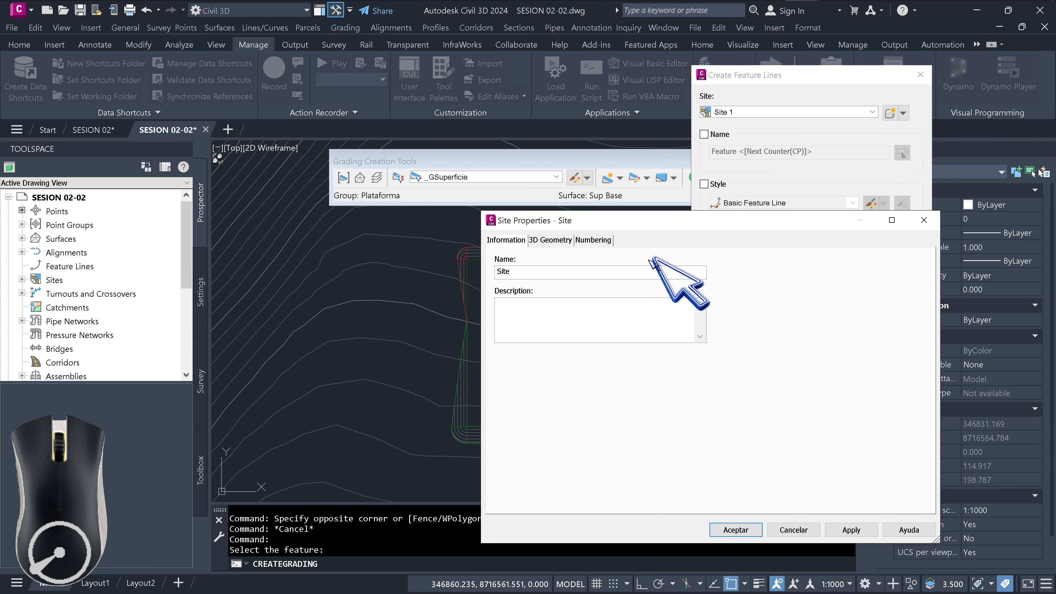
pyautogui.click(545, 271)
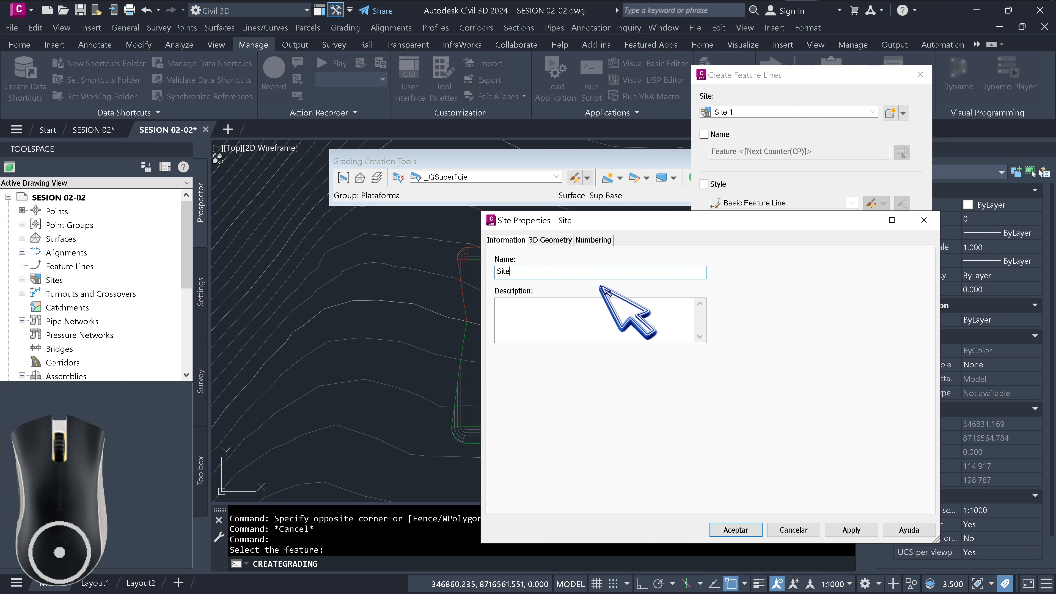
pyautogui.write('2')
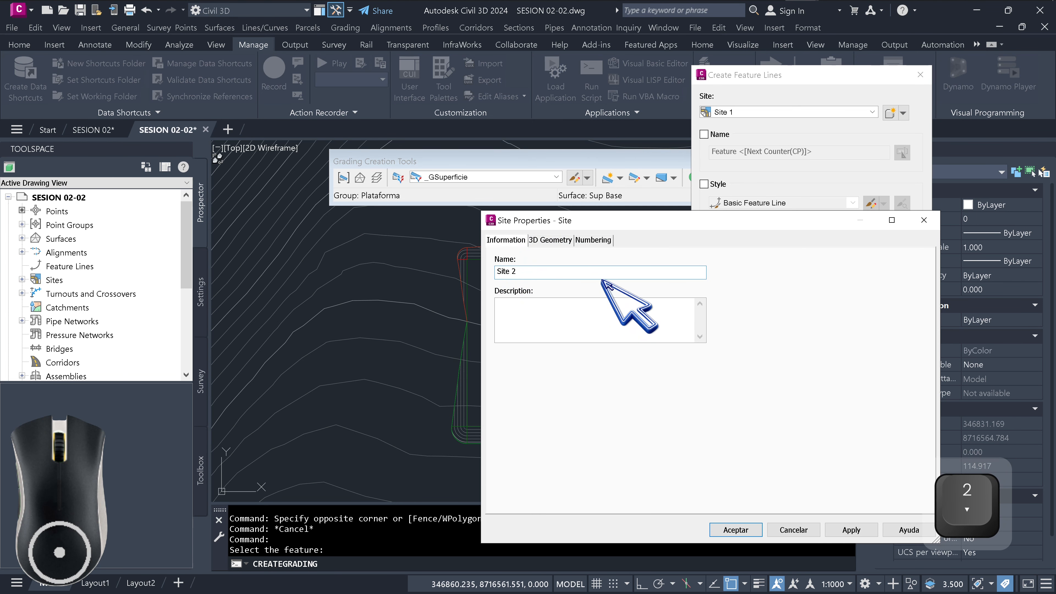
# Review the new site's 3D geometry and numbering properties, accept it, and convert the inner rectangle to a feature line in Site 2.
pyautogui.click(566, 245)
pyautogui.click(591, 240)
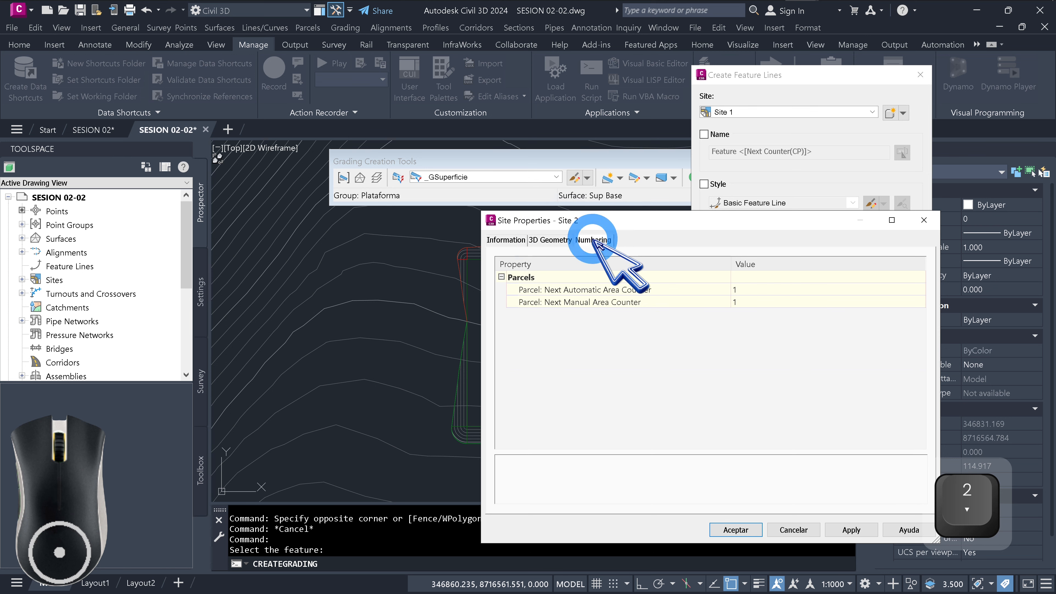
pyautogui.click(559, 241)
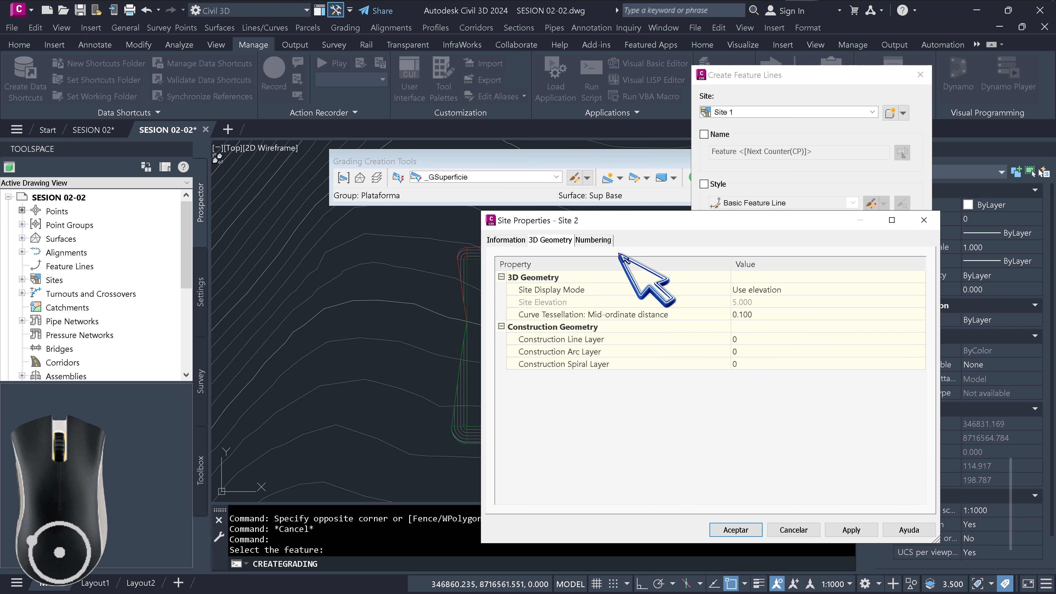
pyautogui.click(784, 289)
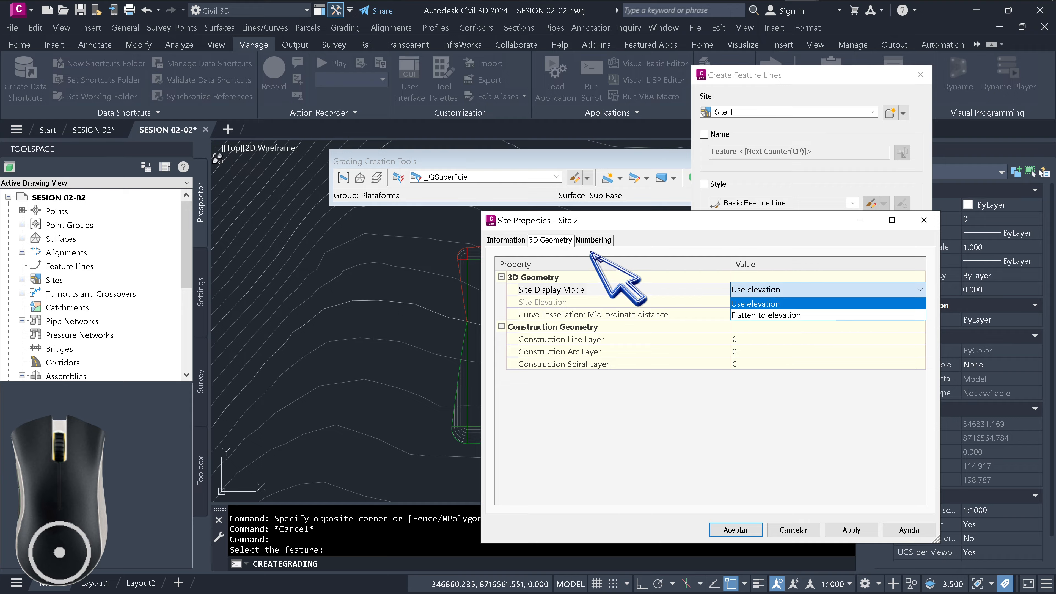
pyautogui.click(593, 240)
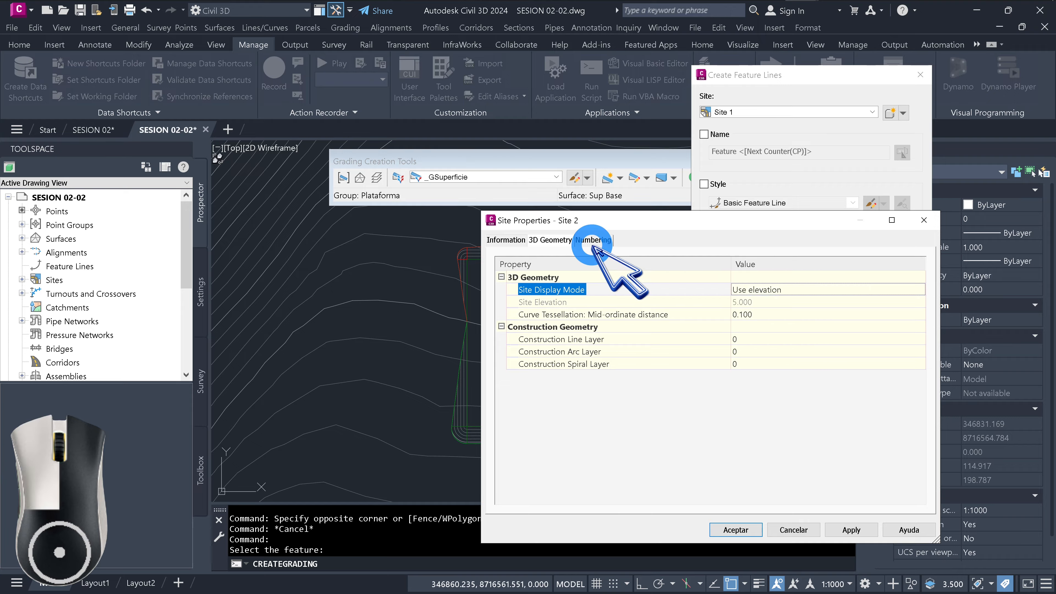
pyautogui.click(507, 240)
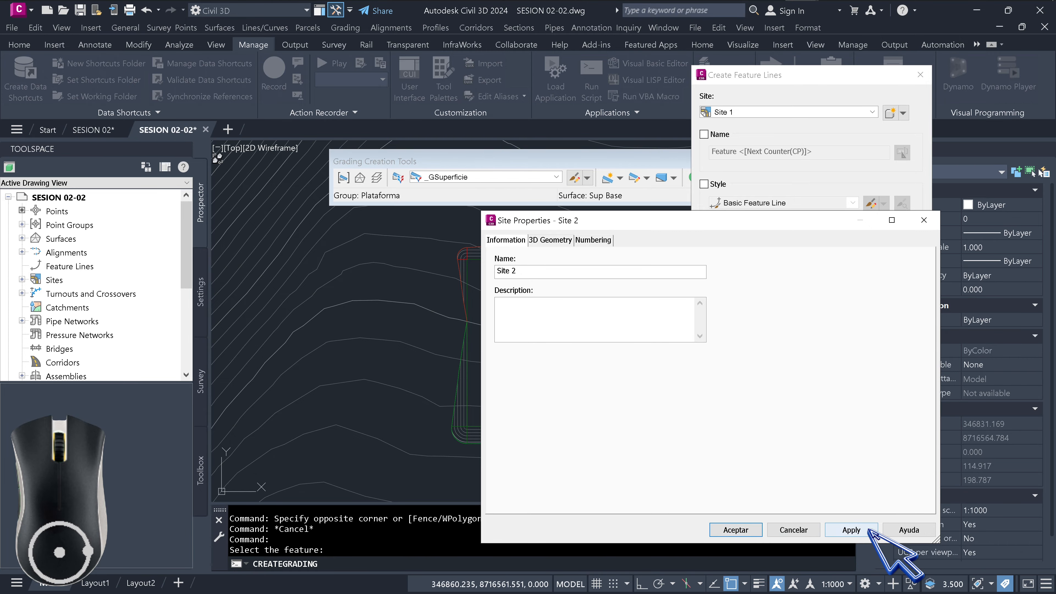
pyautogui.click(734, 531)
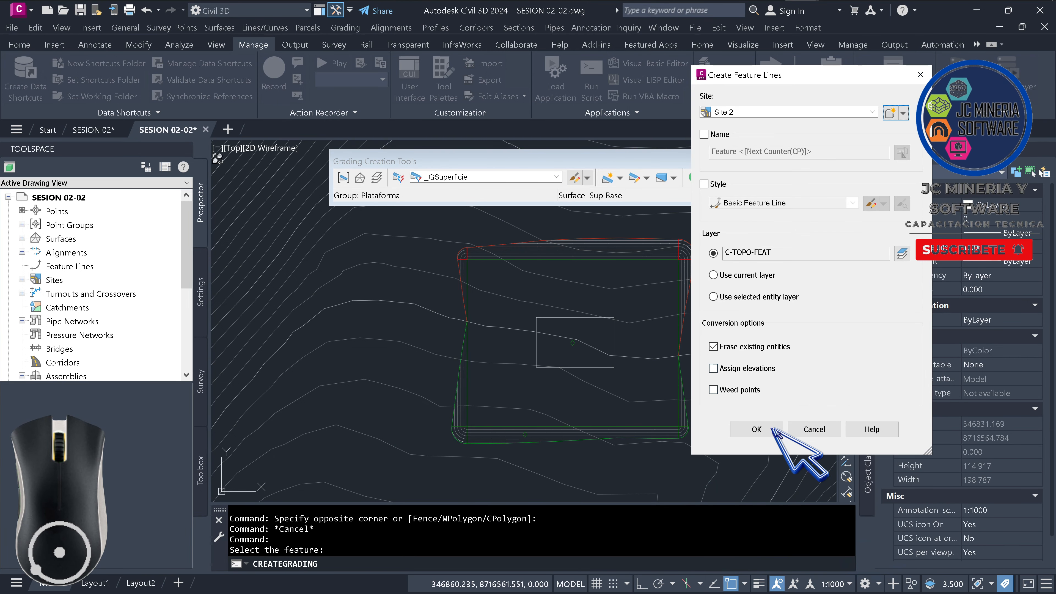
pyautogui.click(755, 429)
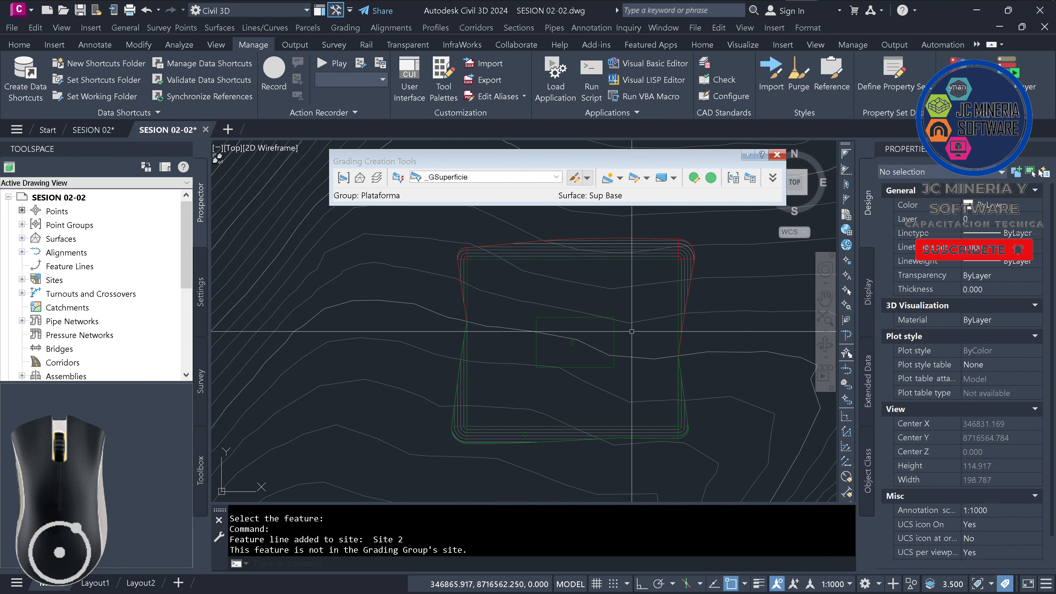
pyautogui.click(615, 330)
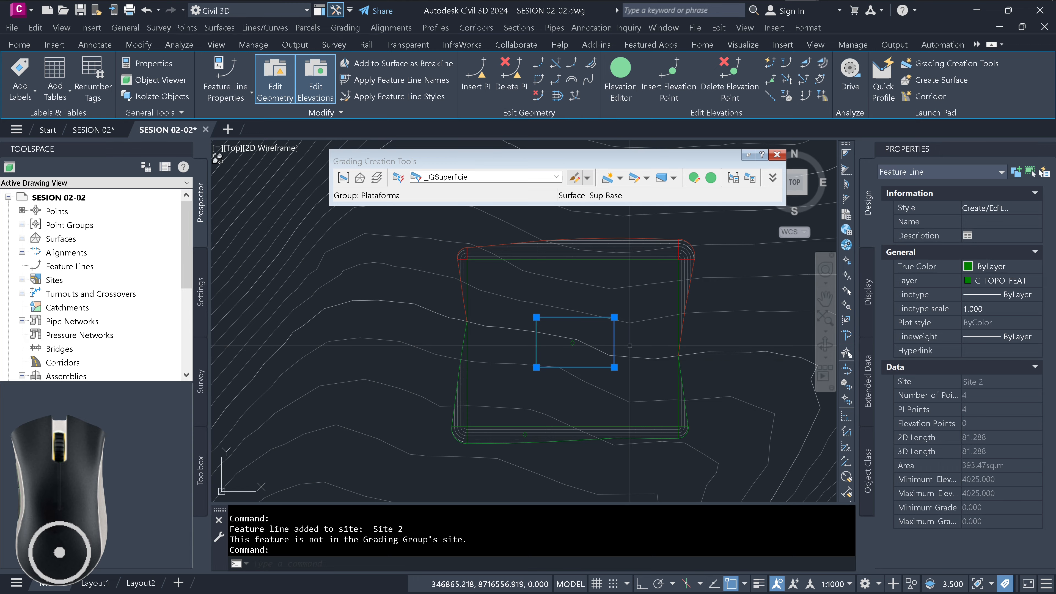
pyautogui.press('Escape')
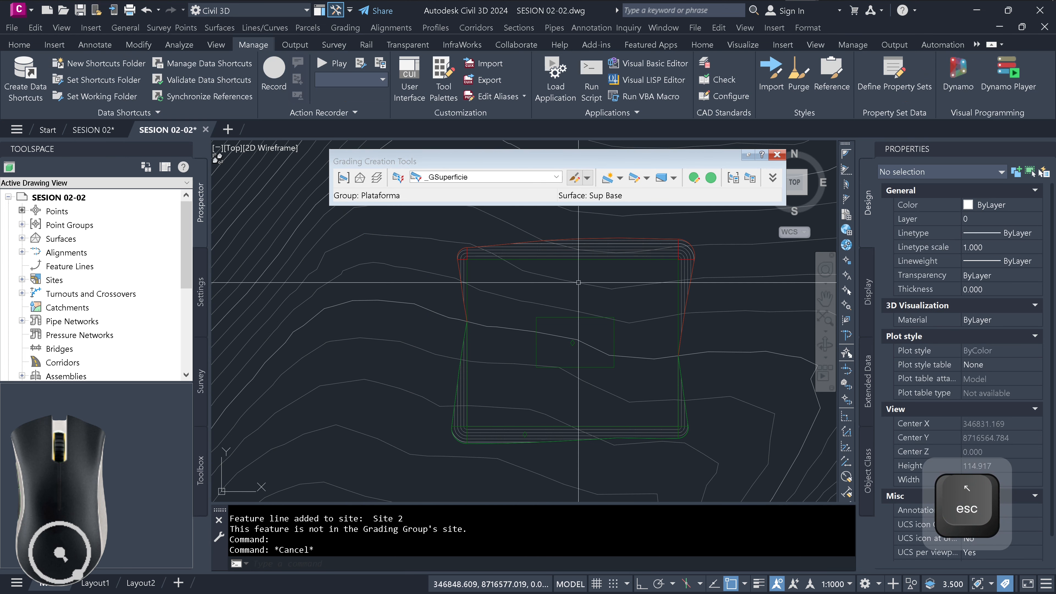
# Select Site 2 as the grading site and start a new grading group named Elevacion.
pyautogui.click(342, 178)
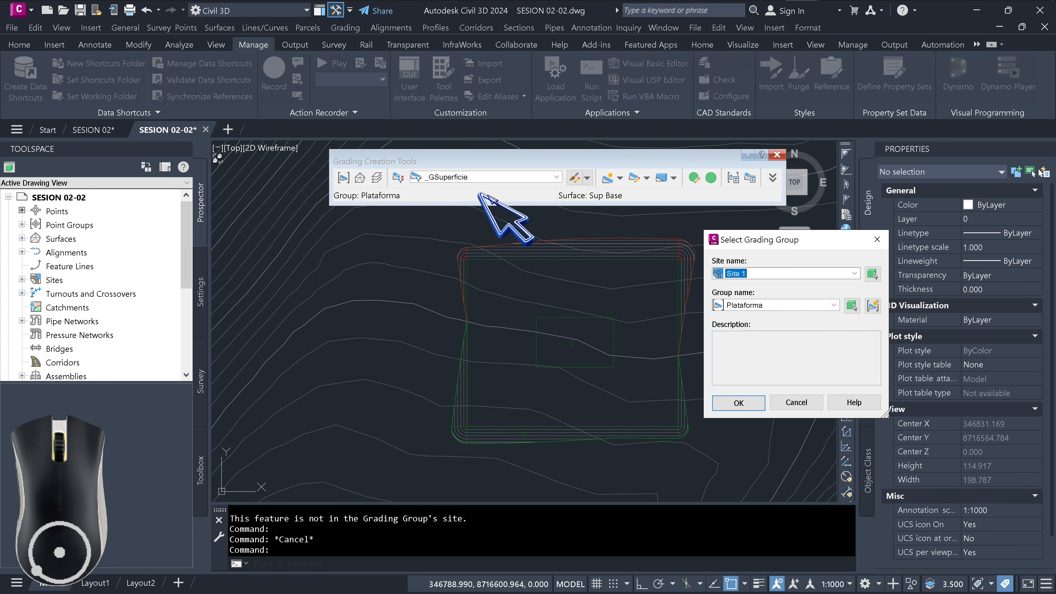
pyautogui.click(767, 271)
pyautogui.click(749, 294)
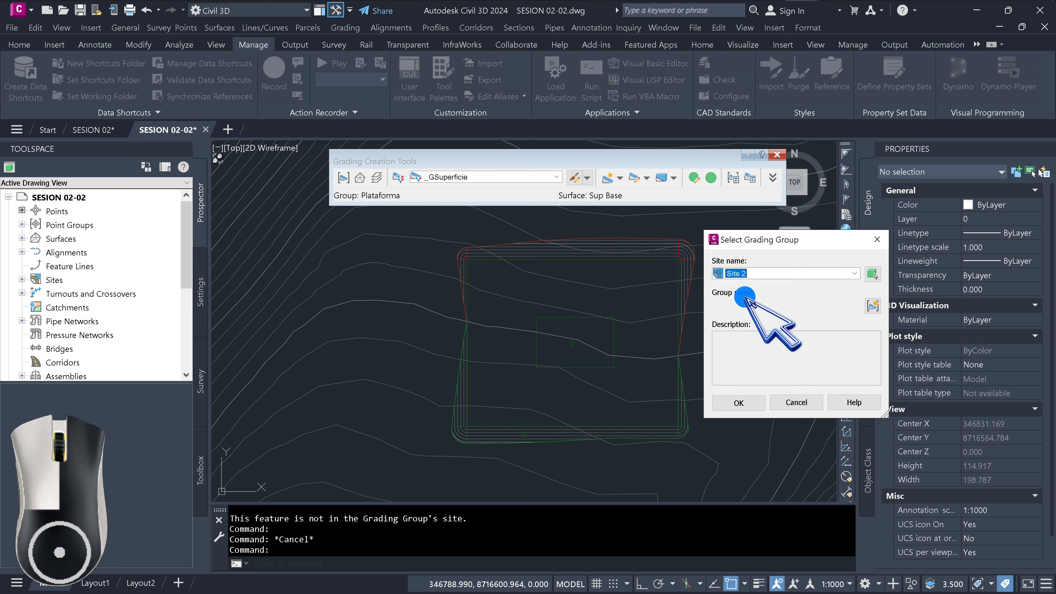
pyautogui.click(873, 306)
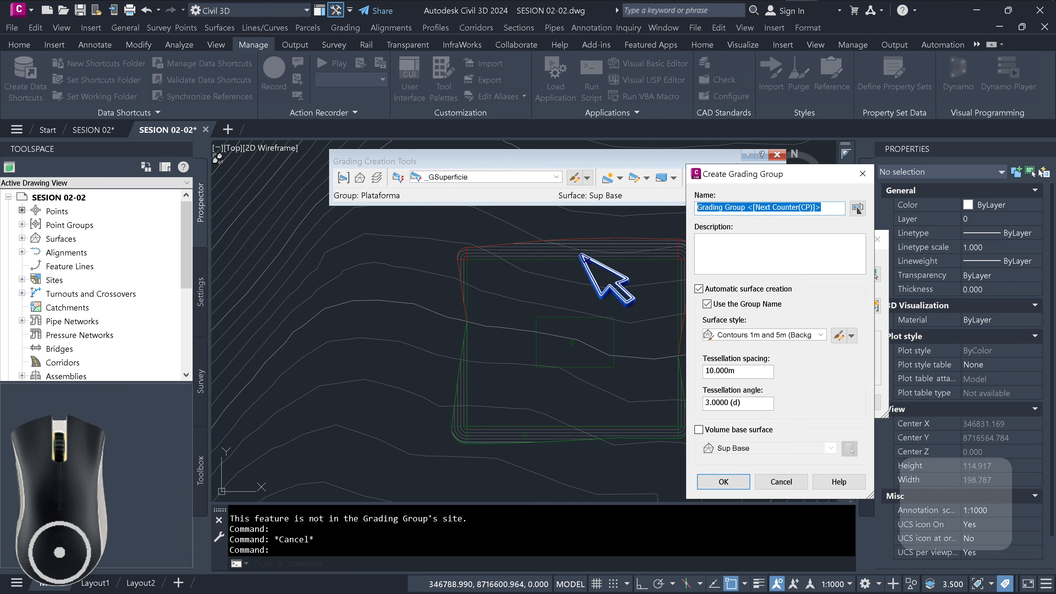
pyautogui.write('Nive')
pyautogui.press('BackSpace')
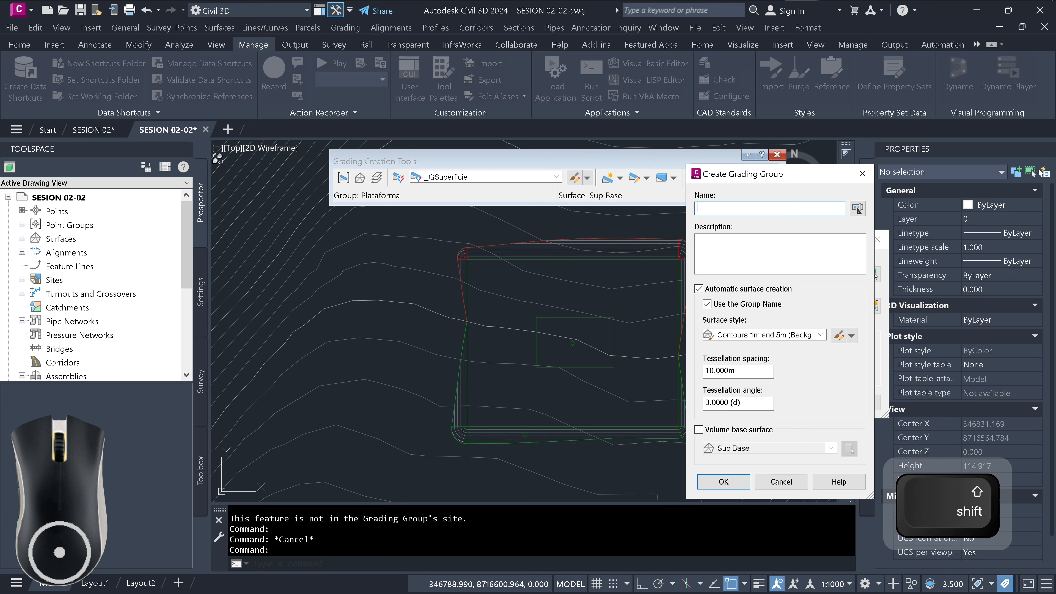
pyautogui.press('BackSpace')
pyautogui.write('Elevacio')
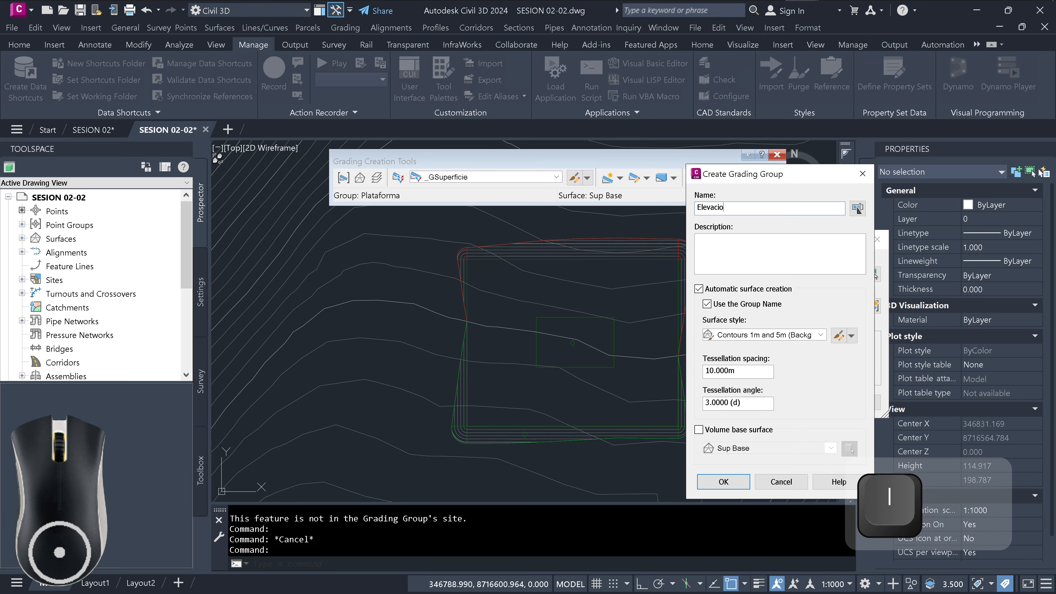
pyautogui.write('n')
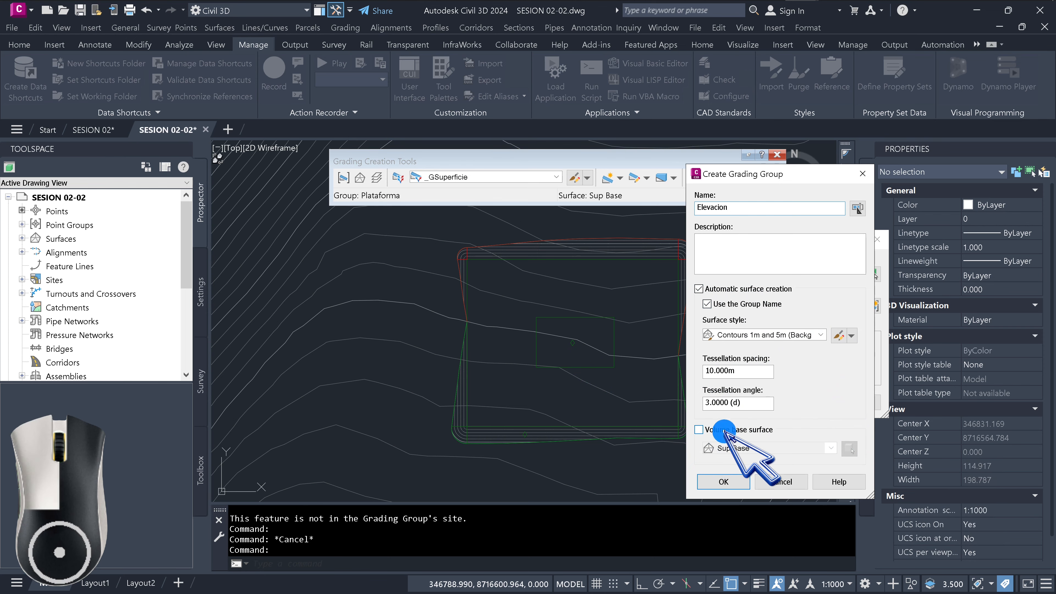
# Enable the volume base surface, set it to Plataforma, and create the Elevacion group with its automatic surface as the active grading group.
pyautogui.click(699, 430)
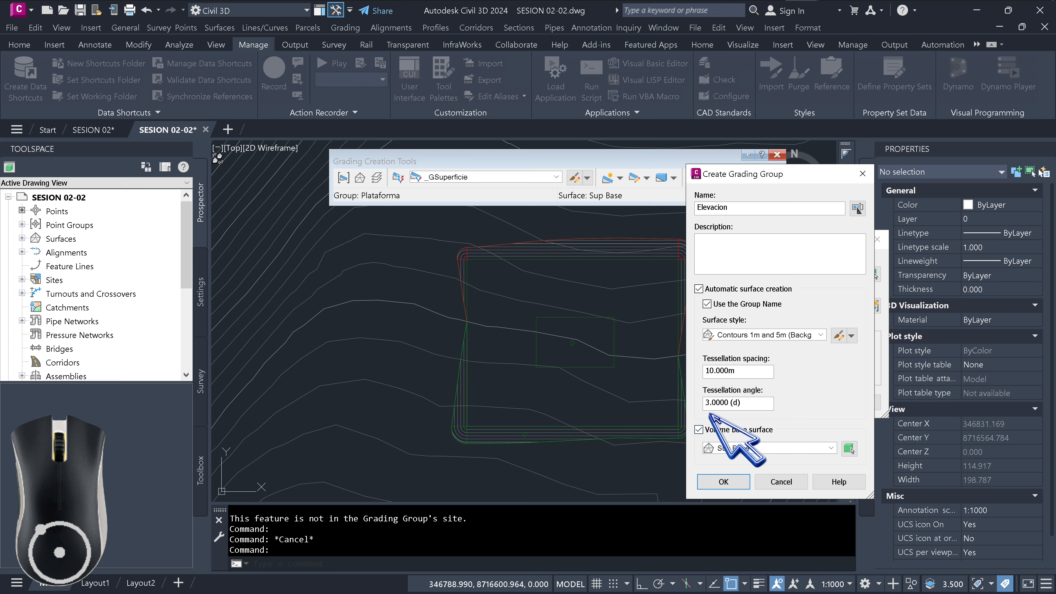
pyautogui.click(761, 449)
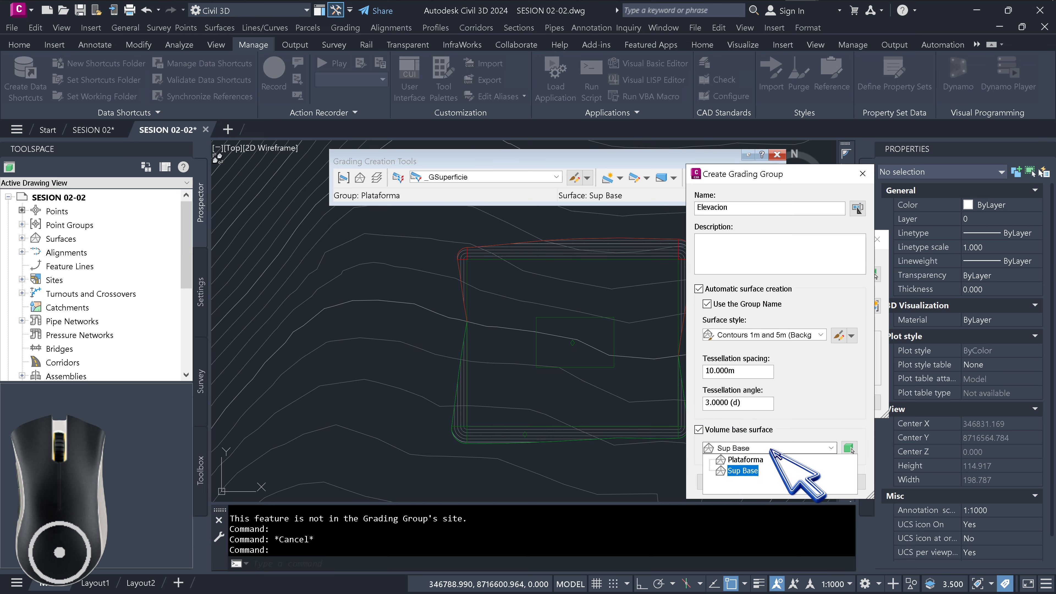
pyautogui.click(760, 459)
pyautogui.click(778, 449)
pyautogui.click(755, 459)
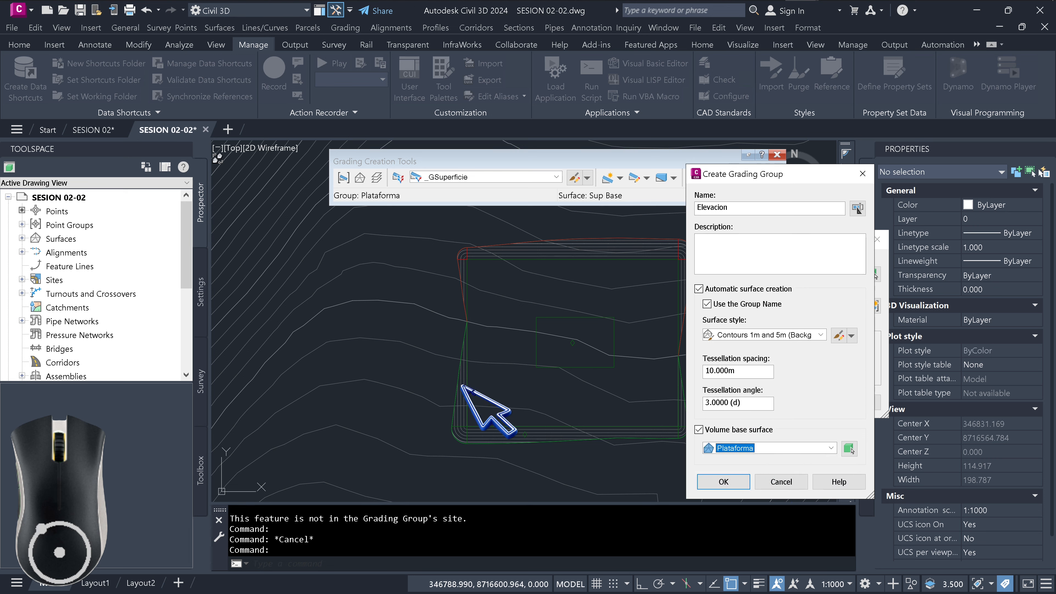
pyautogui.click(724, 482)
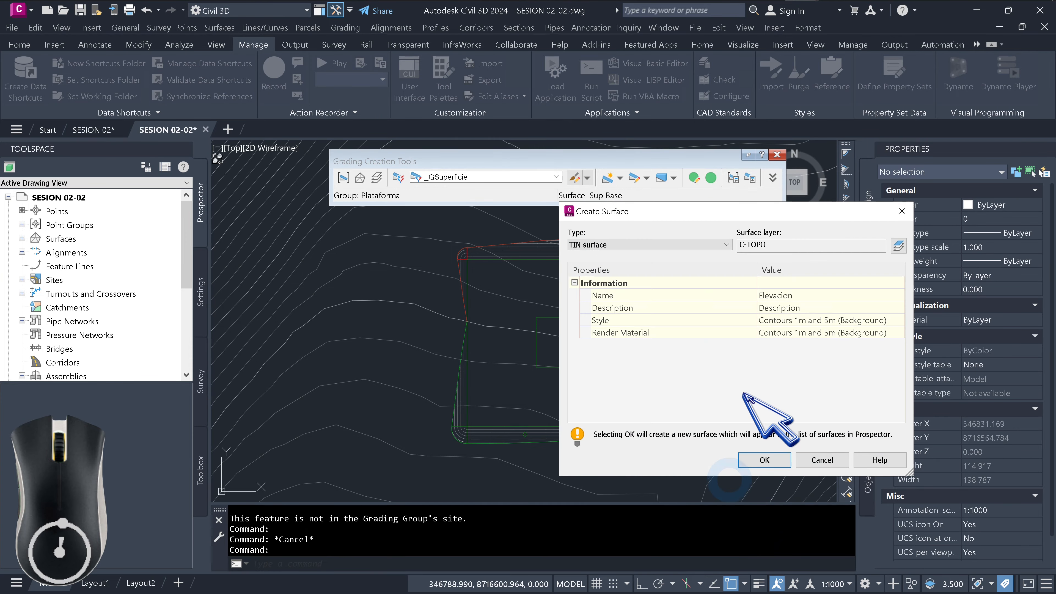
pyautogui.click(773, 466)
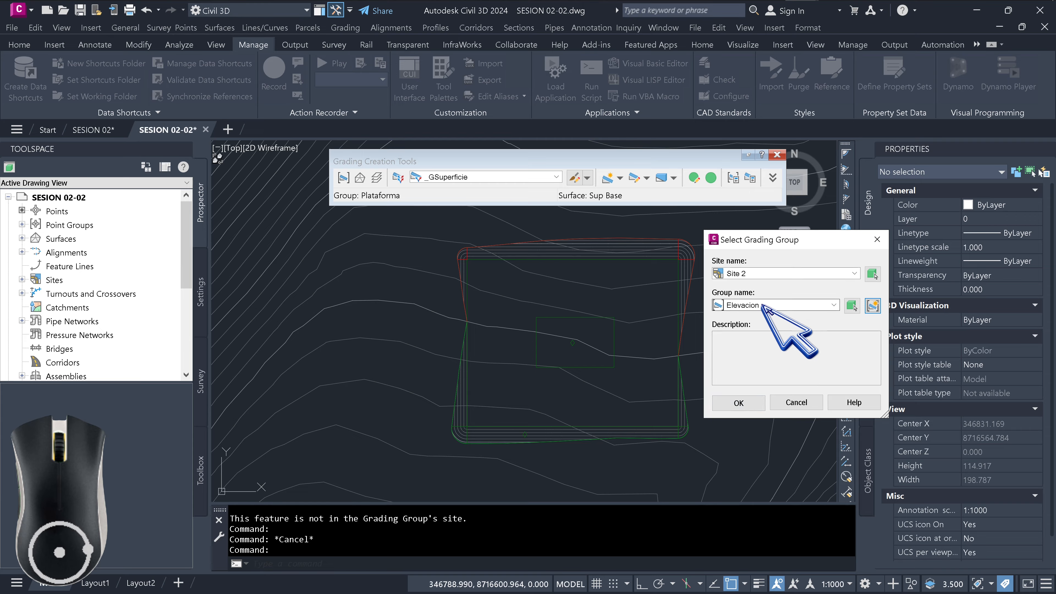
pyautogui.click(739, 405)
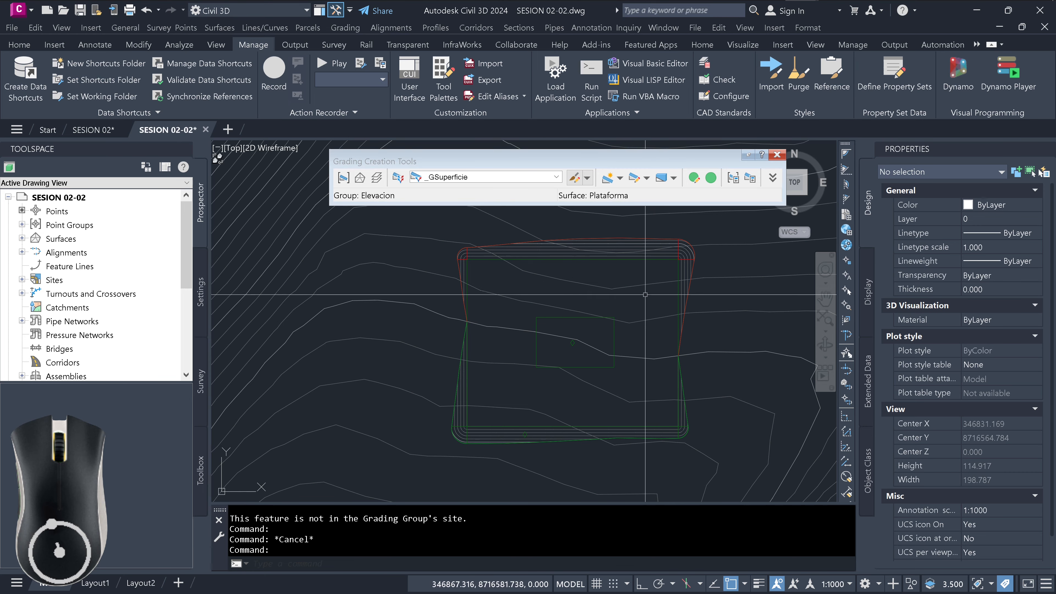
pyautogui.click(619, 178)
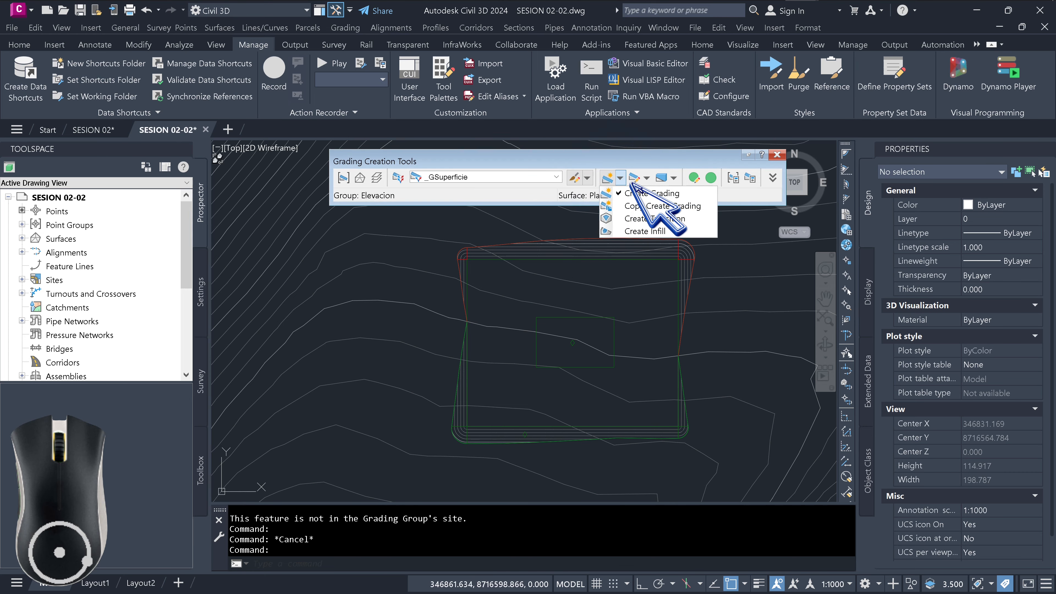
pyautogui.click(650, 199)
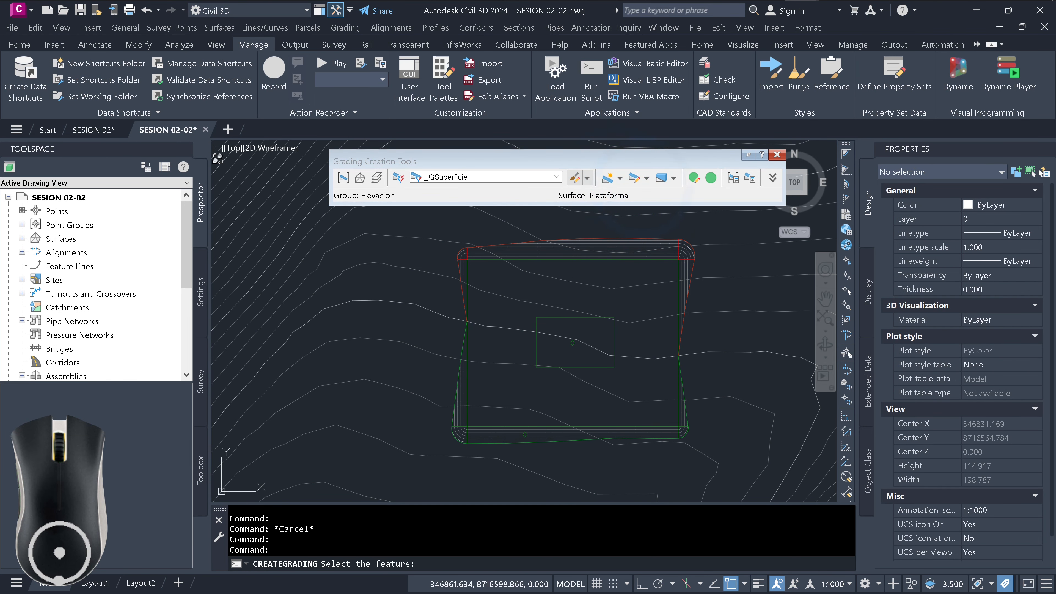
pyautogui.click(614, 333)
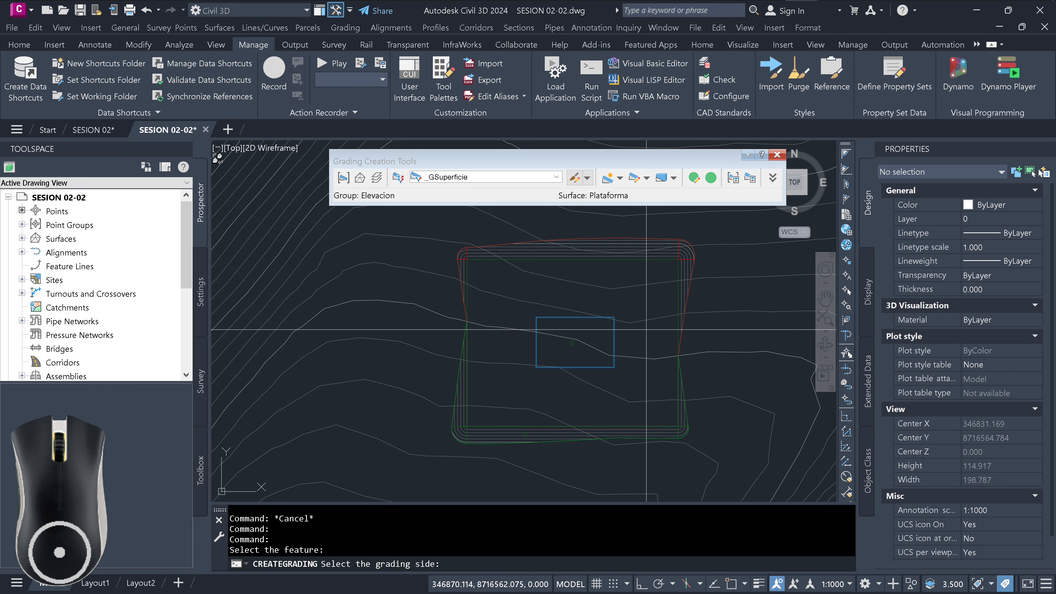
pyautogui.press('Escape')
pyautogui.press('Escape')
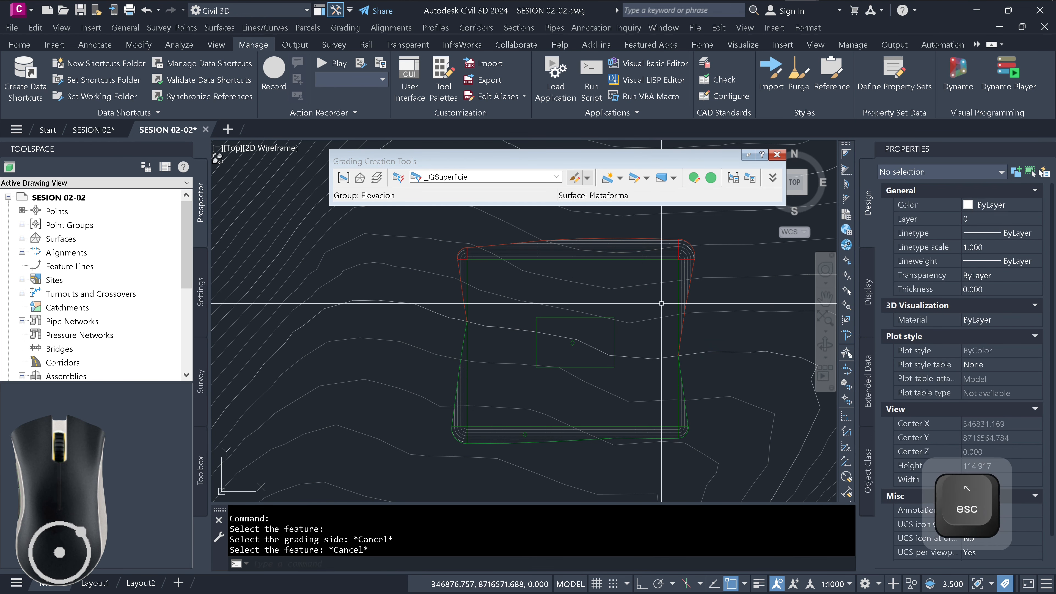
# Check the Elevacion grading group's information and properties, including its volume base surface and gradings.
pyautogui.click(750, 178)
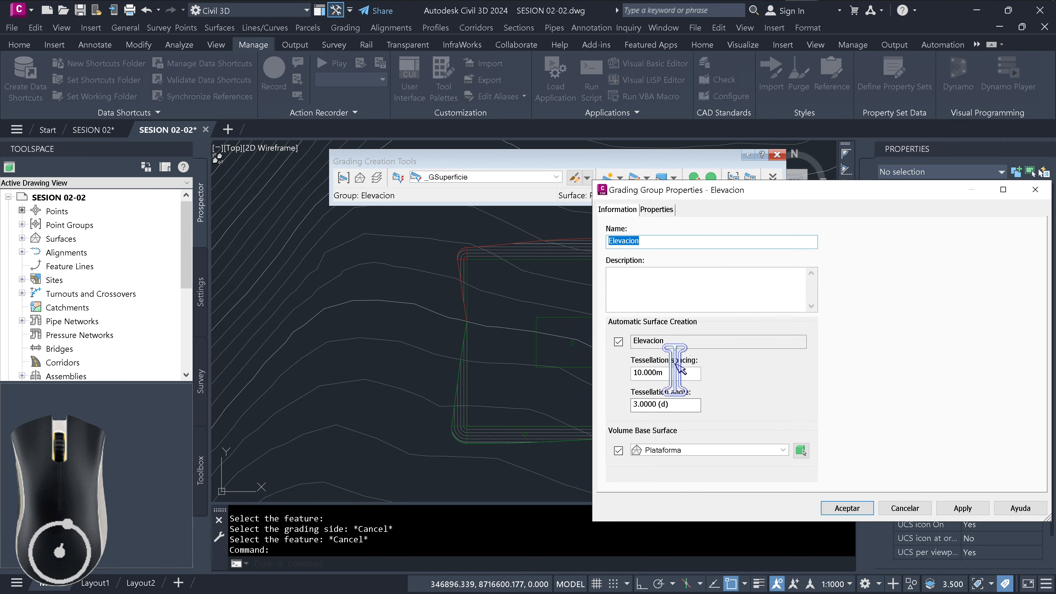
pyautogui.click(656, 210)
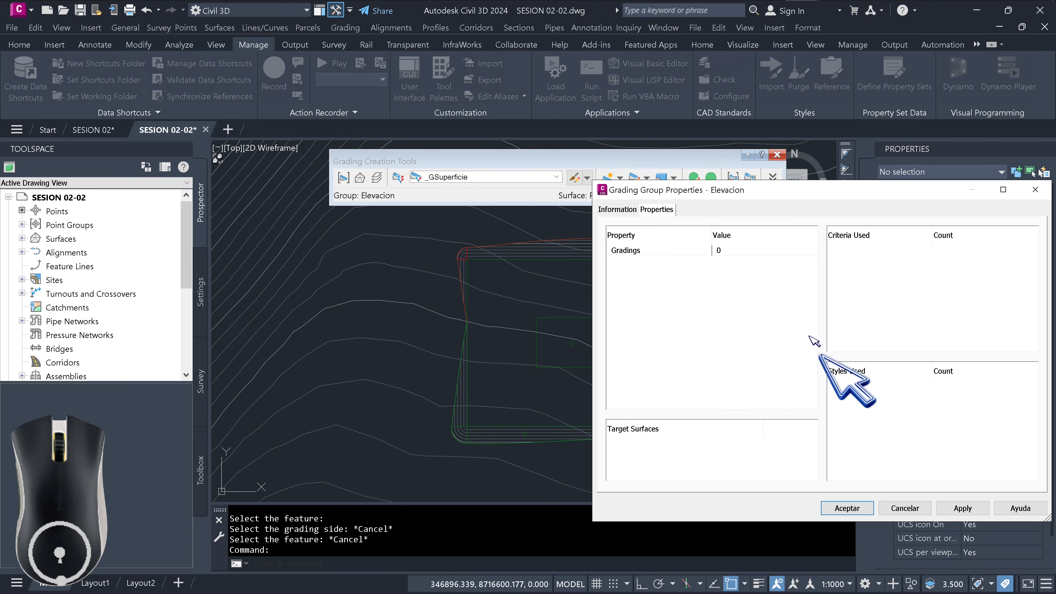
pyautogui.click(629, 208)
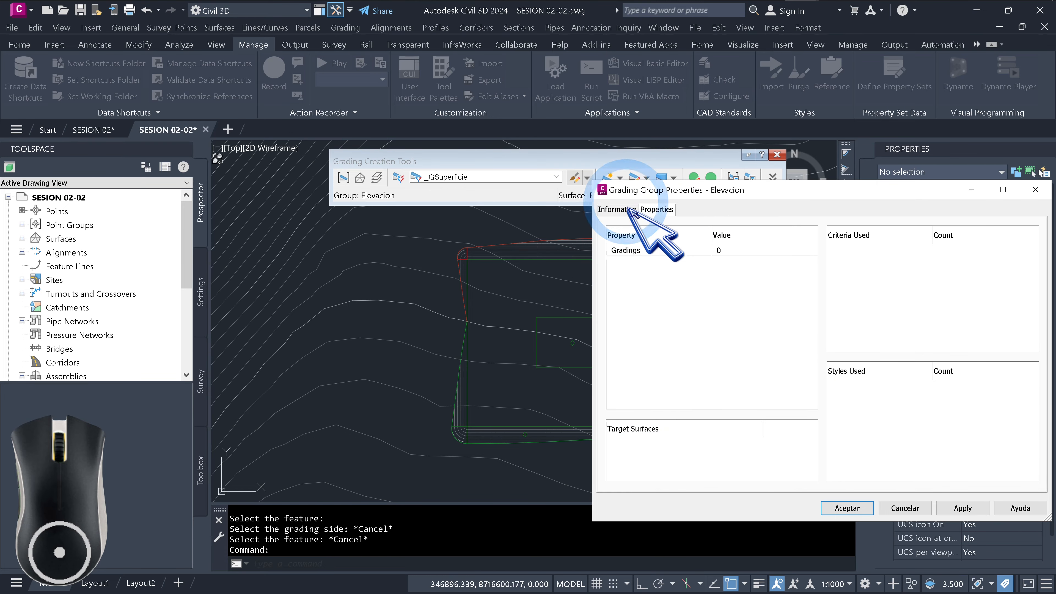
pyautogui.click(1032, 193)
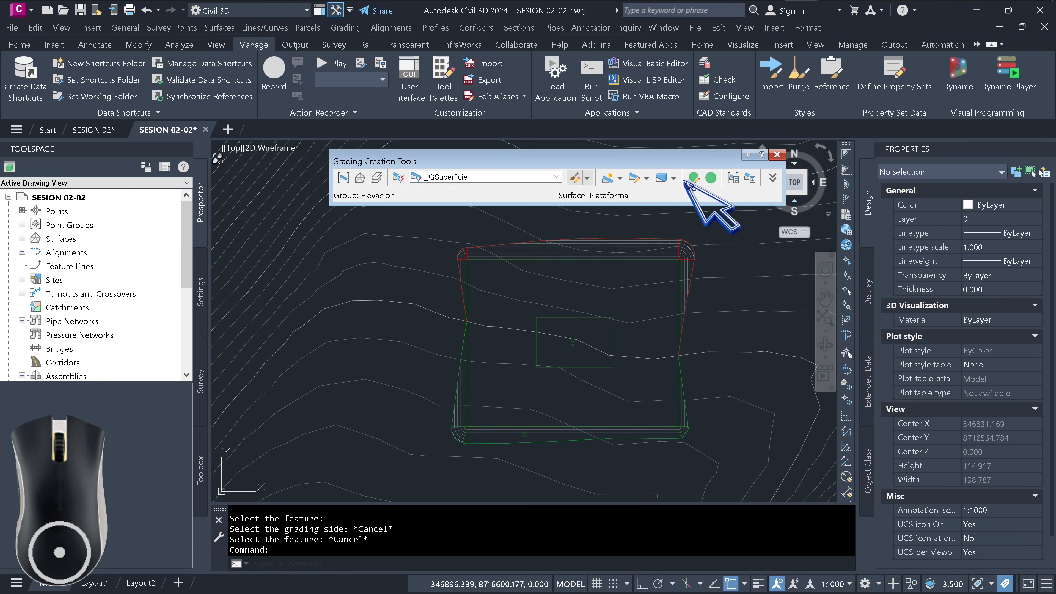
# Grade the inner rectangle outward along its entire length to the Plataforma surface, with 1.00:1 cut and fill slopes.
pyautogui.click(674, 178)
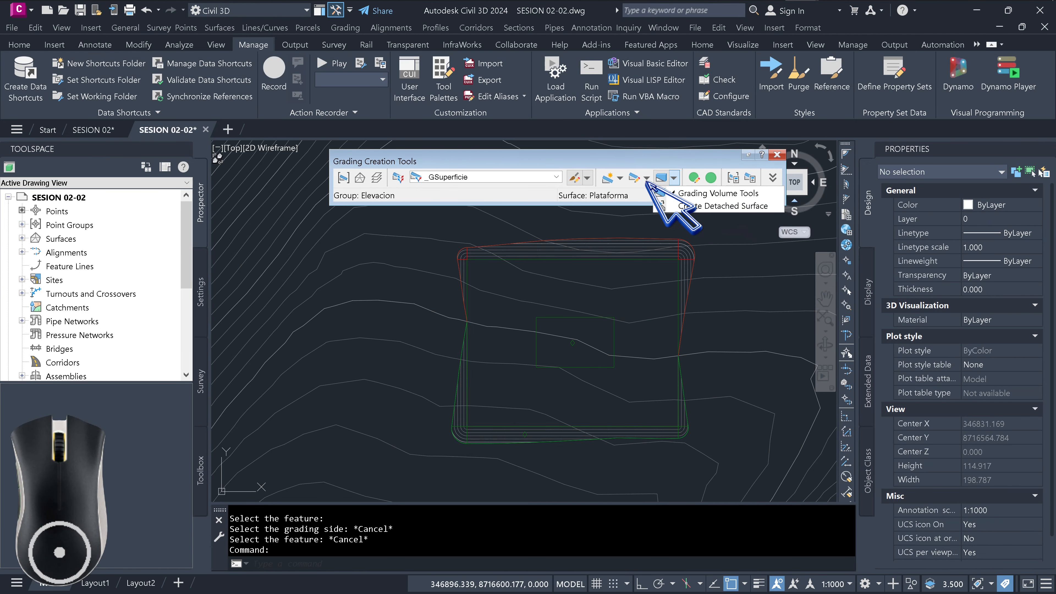
pyautogui.click(619, 178)
pyautogui.click(620, 178)
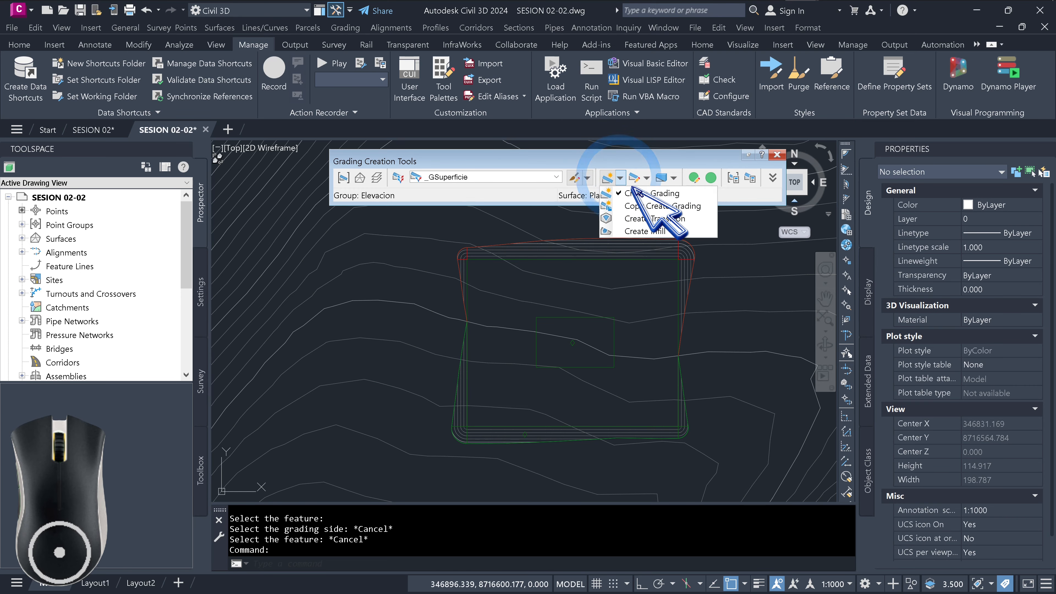
pyautogui.click(633, 192)
pyautogui.click(613, 334)
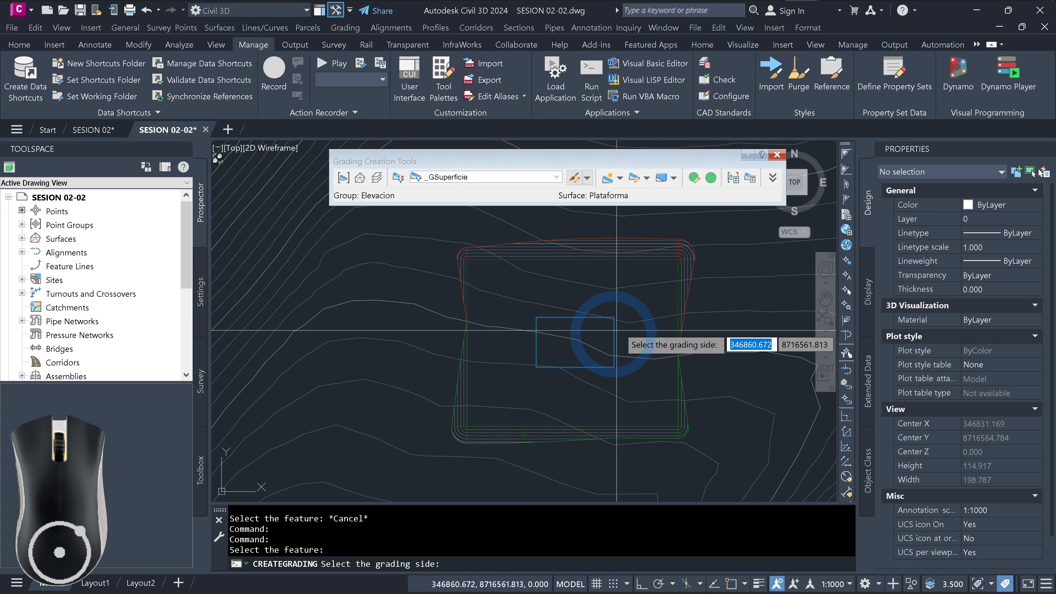
pyautogui.click(647, 303)
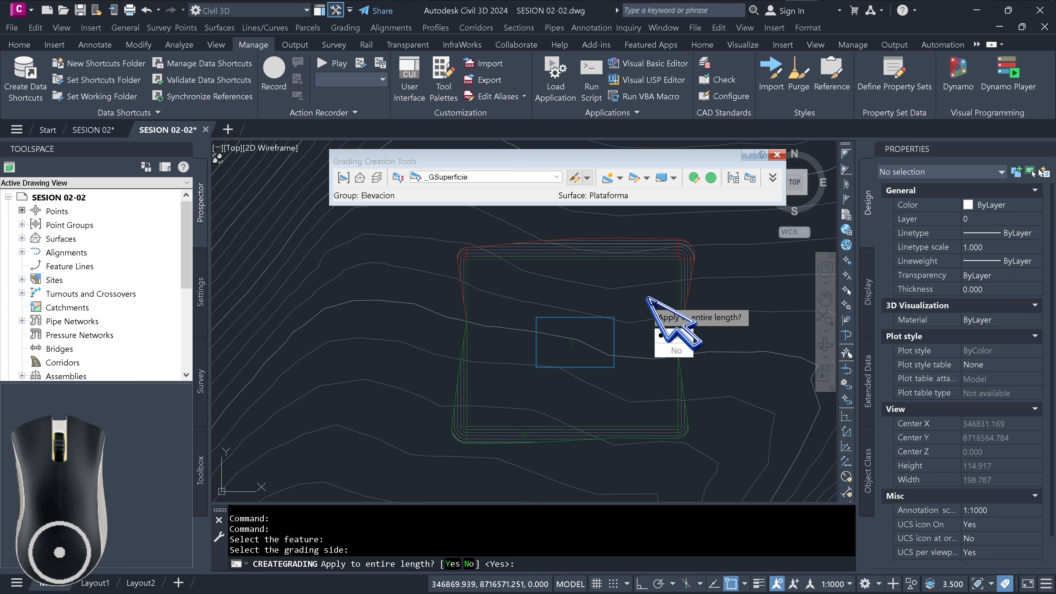
pyautogui.press('Return')
pyautogui.press('Return')
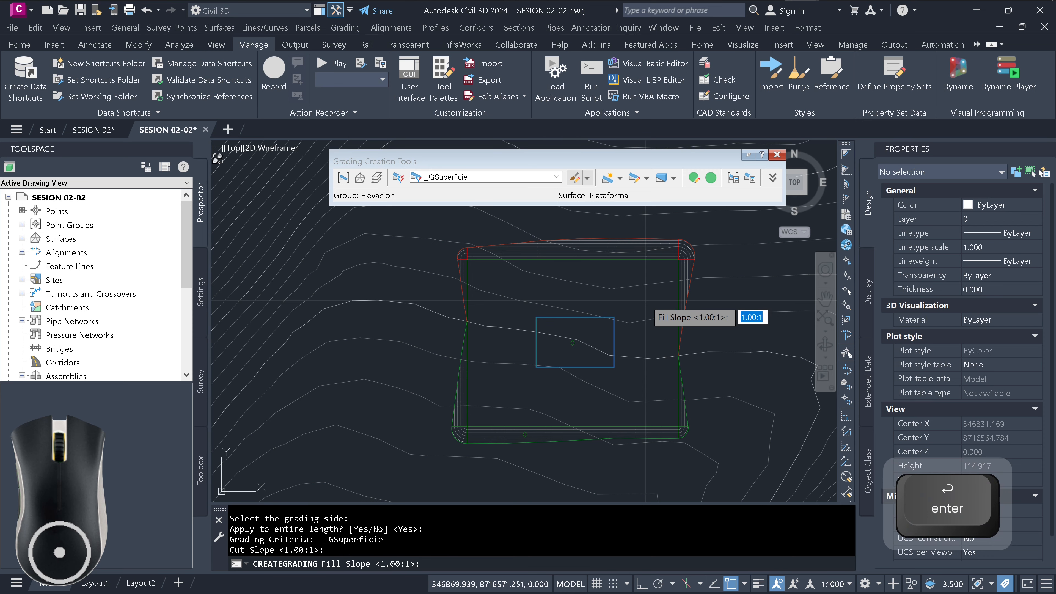
pyautogui.press('Return')
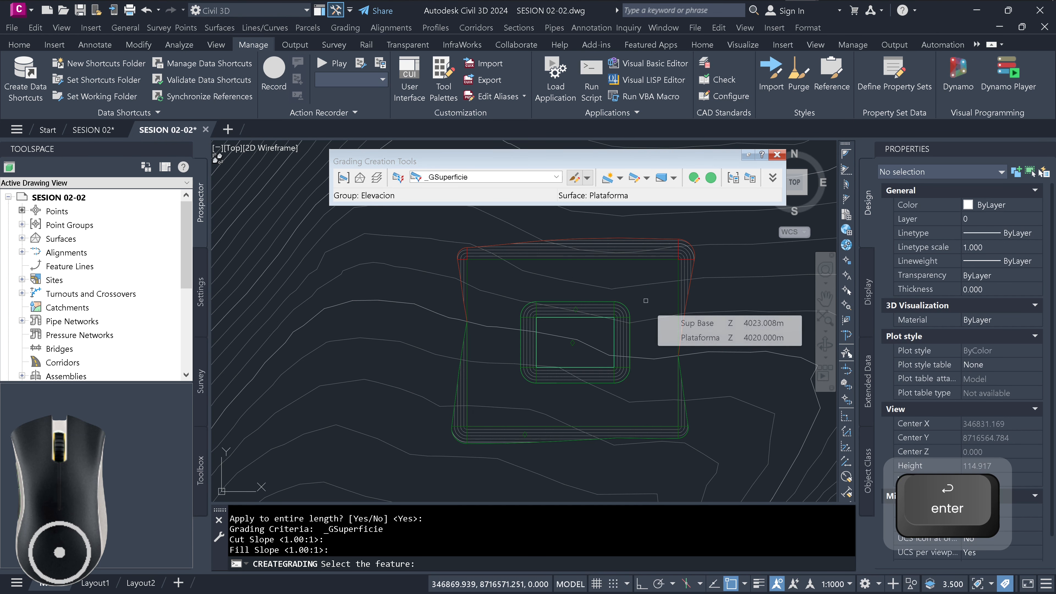
pyautogui.press('Escape')
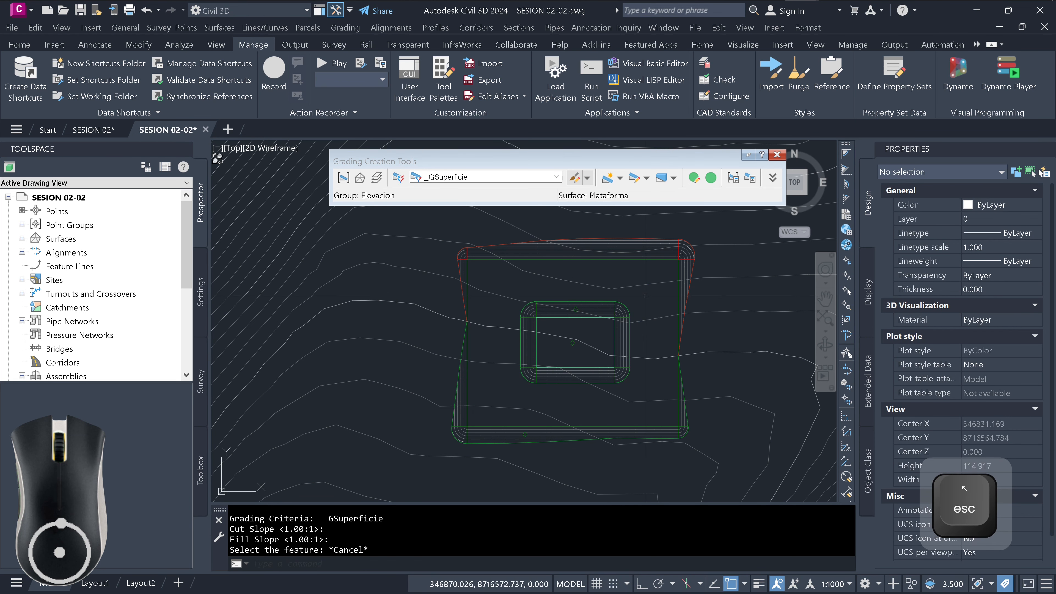
# Create a grading infill inside the inner rectangle.
pyautogui.click(620, 178)
pyautogui.click(633, 232)
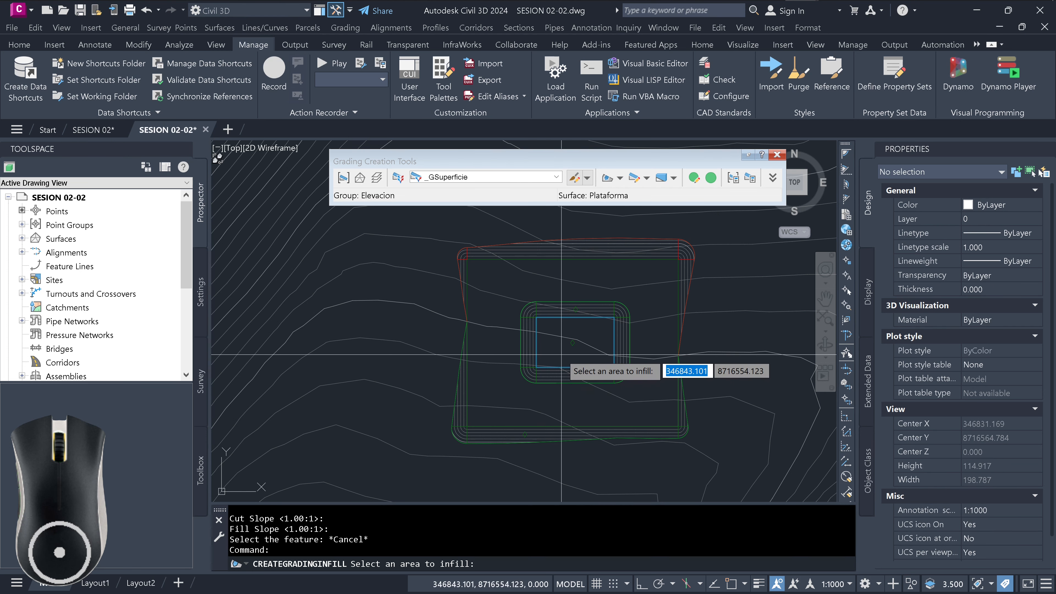
pyautogui.click(572, 335)
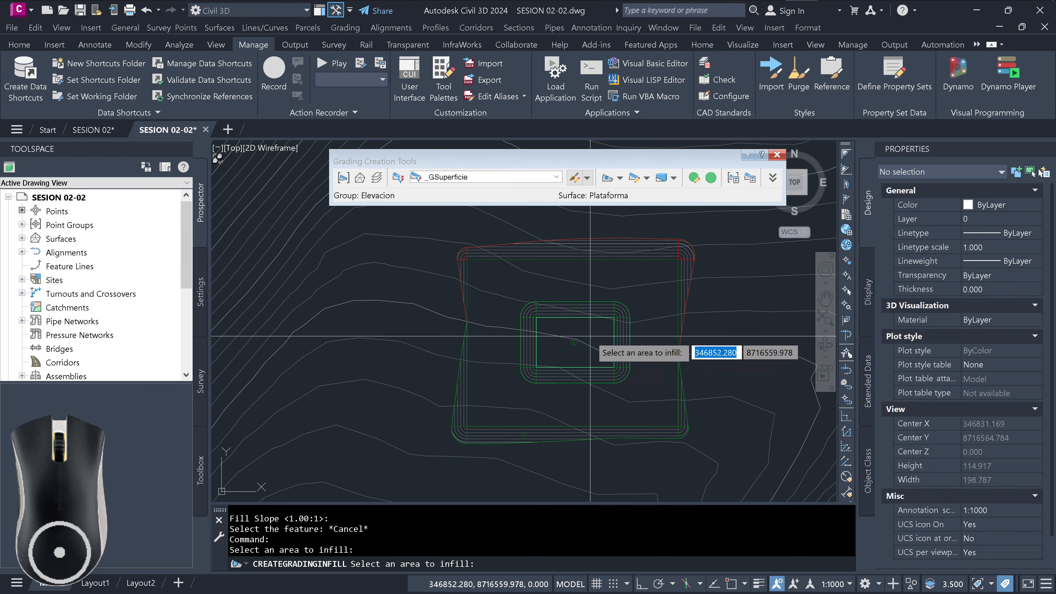
pyautogui.press('Escape')
# Examine the Elevacion and Plataforma surfaces together in 3D with the Object Viewer.
pyautogui.click(626, 331)
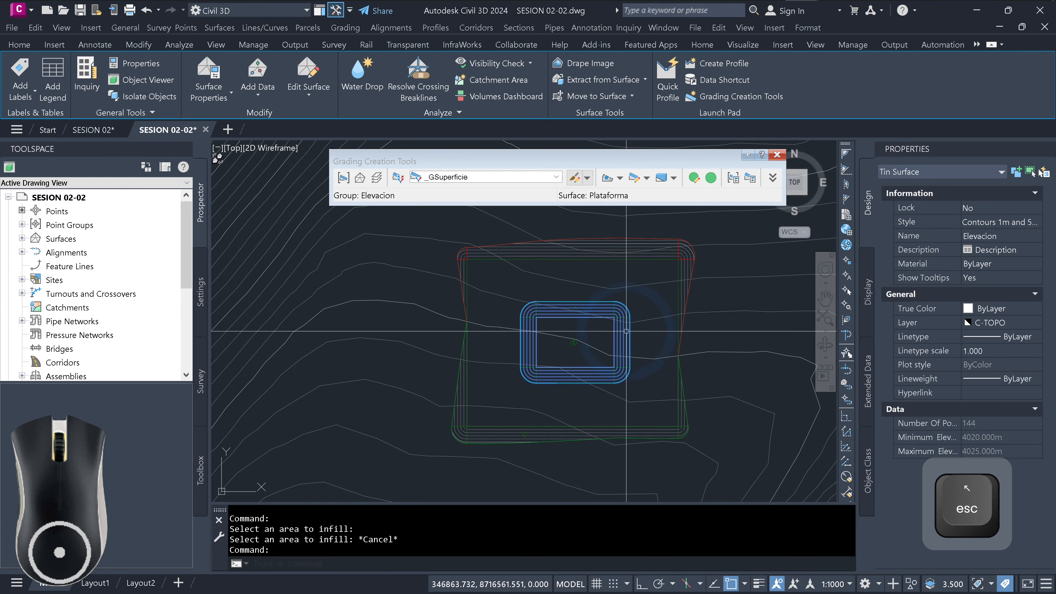
pyautogui.click(688, 278)
pyautogui.rightClick(713, 319)
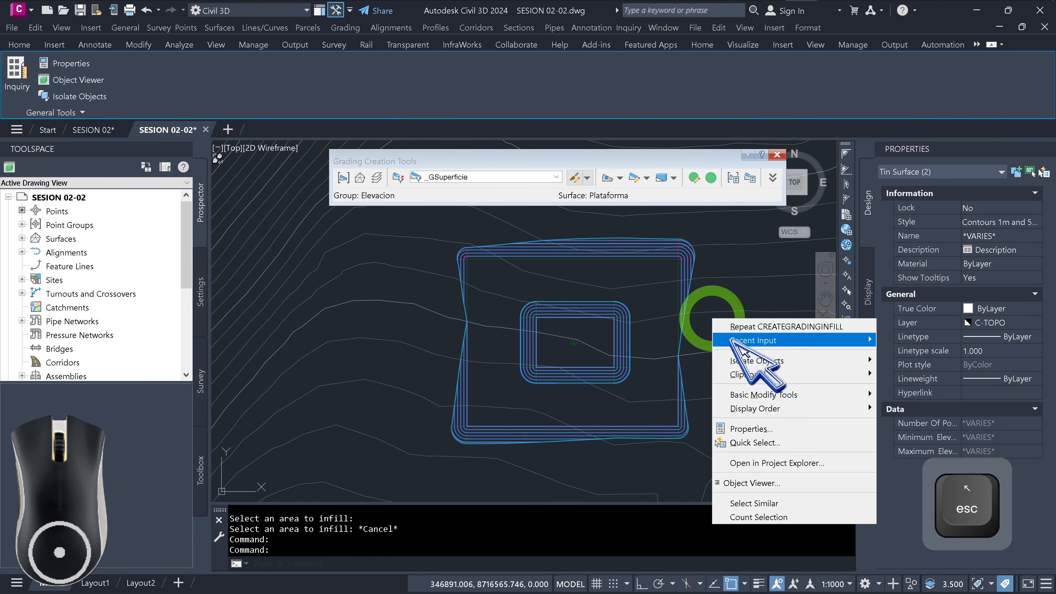
pyautogui.click(815, 483)
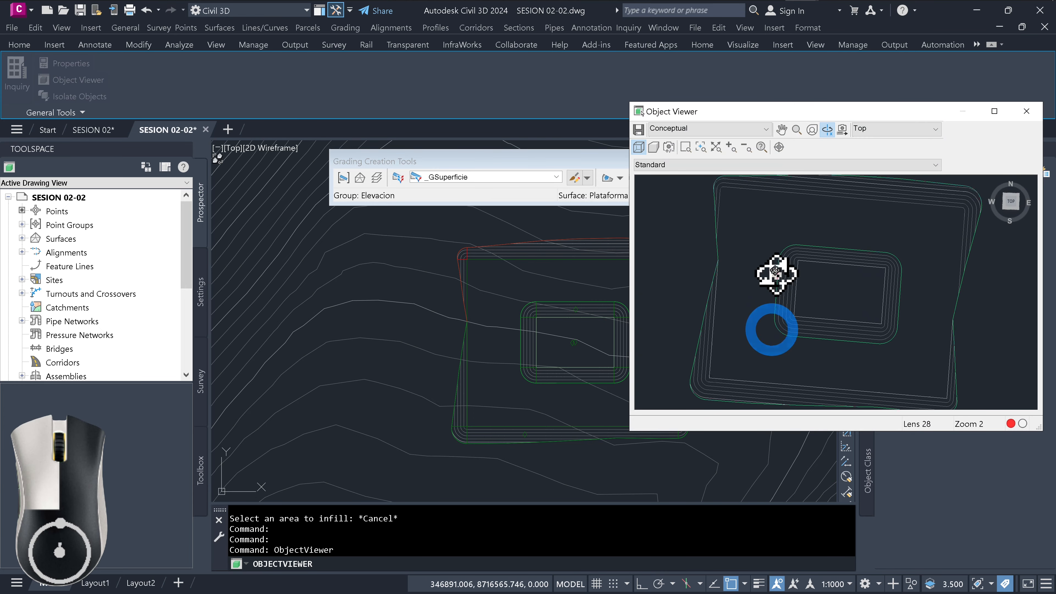
pyautogui.moveTo(776, 273); pyautogui.dragTo(873, 333)
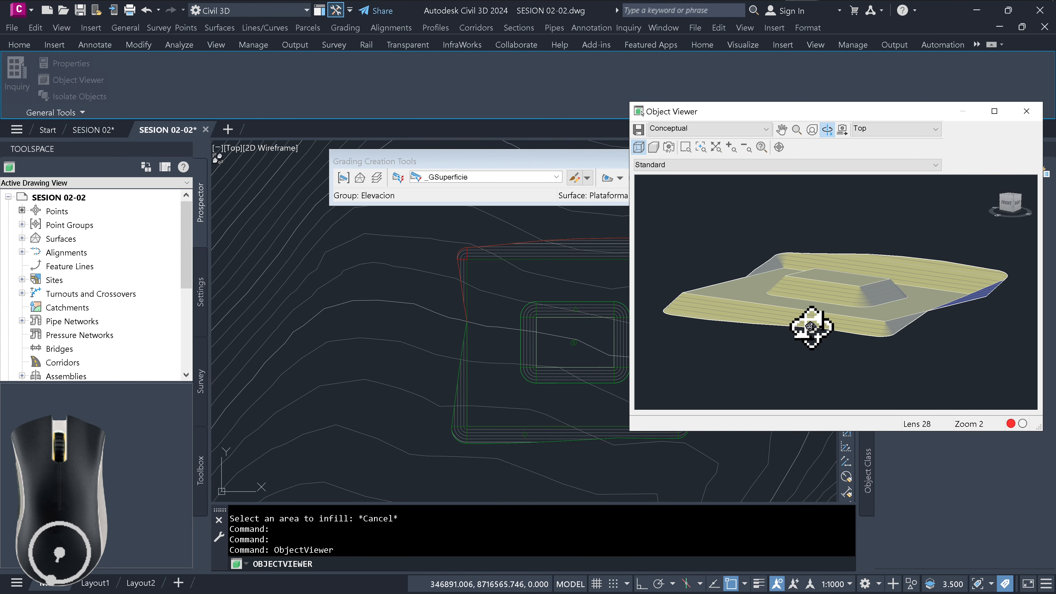
pyautogui.moveTo(811, 326); pyautogui.dragTo(831, 325)
pyautogui.press('Escape')
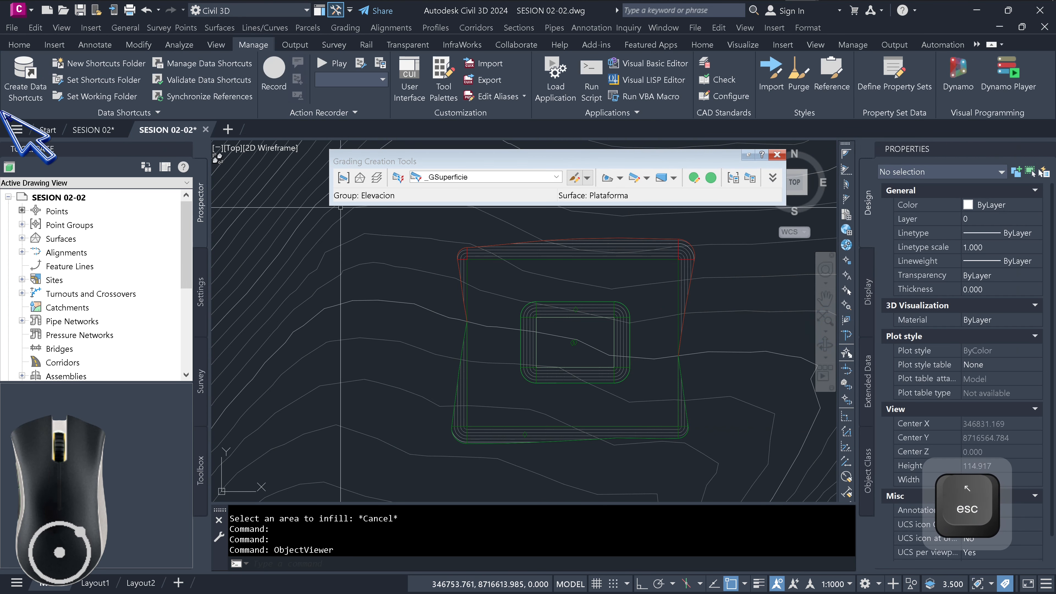
# Switch to the SESION 02 drawing and examine its outer and inner grading surfaces together in 3D with the Object Viewer.
pyautogui.click(94, 129)
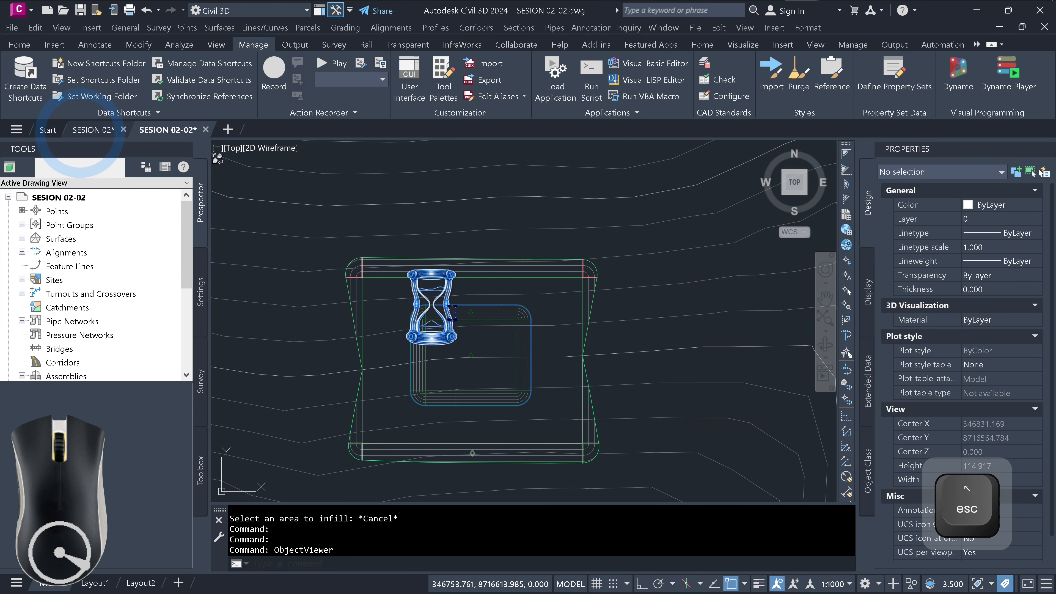
pyautogui.click(518, 312)
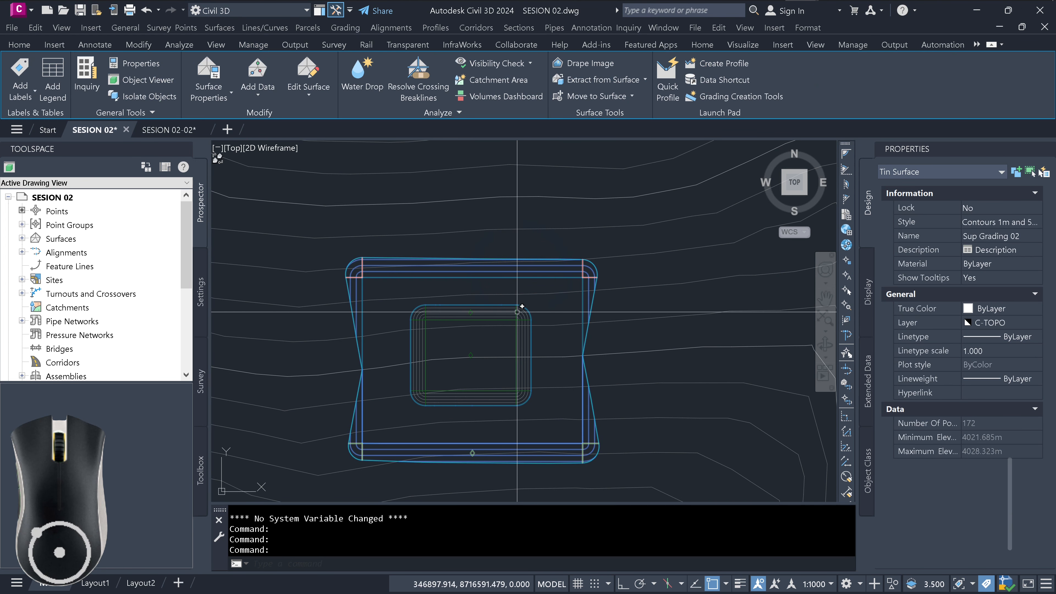
pyautogui.click(540, 320)
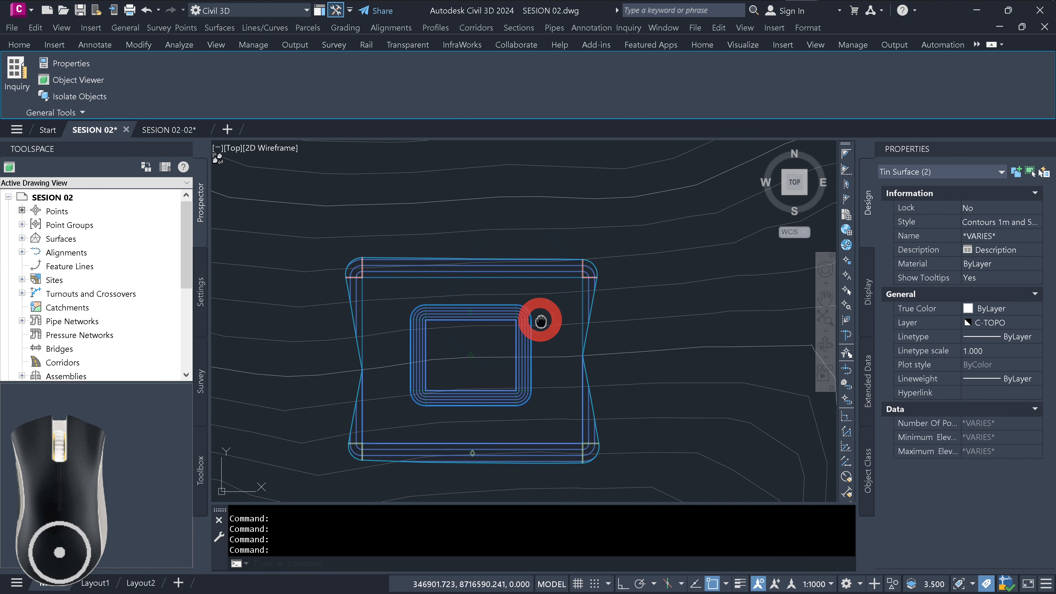
pyautogui.moveTo(541, 321); pyautogui.dragTo(623, 328, button='middle')
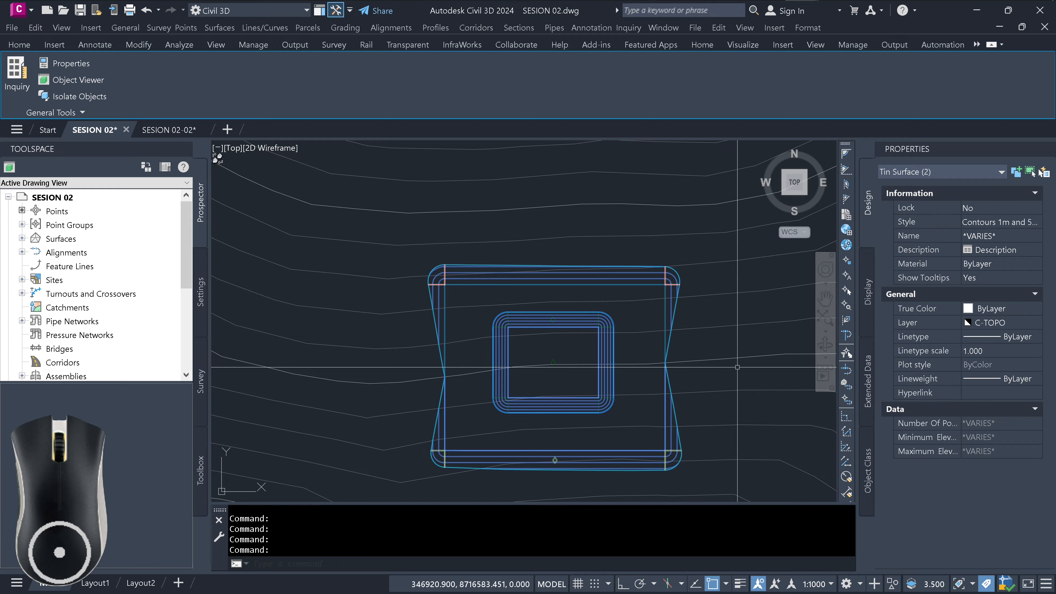
pyautogui.rightClick(738, 355)
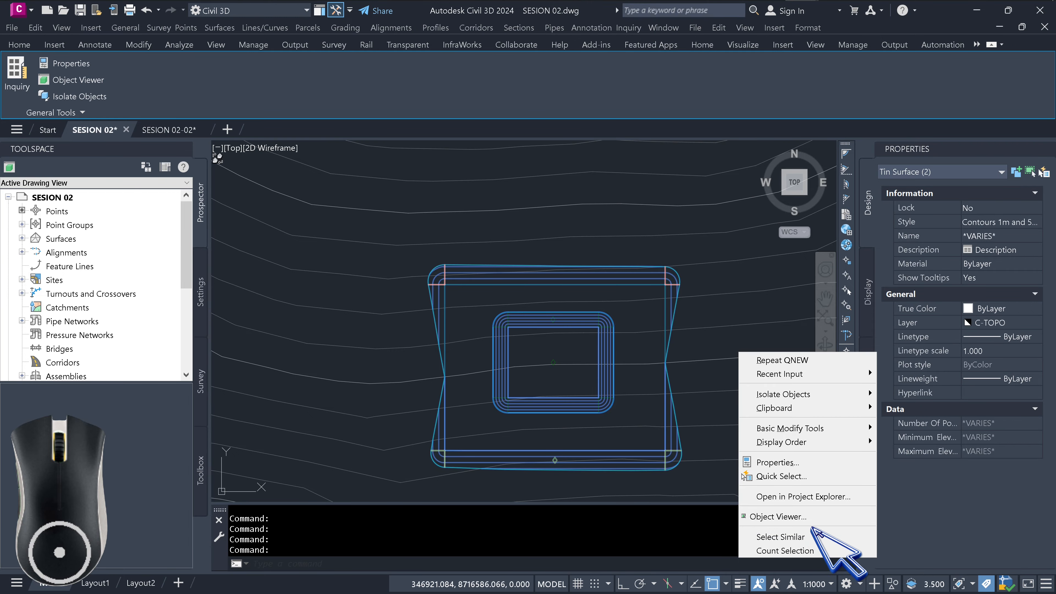
pyautogui.click(811, 516)
pyautogui.moveTo(856, 337); pyautogui.dragTo(827, 276)
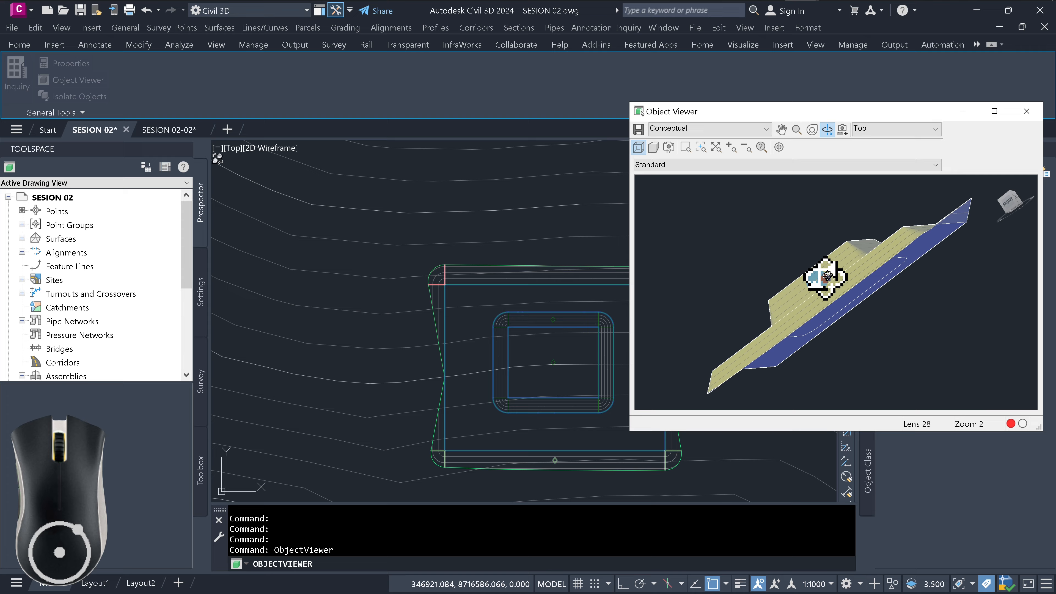
pyautogui.click(1026, 112)
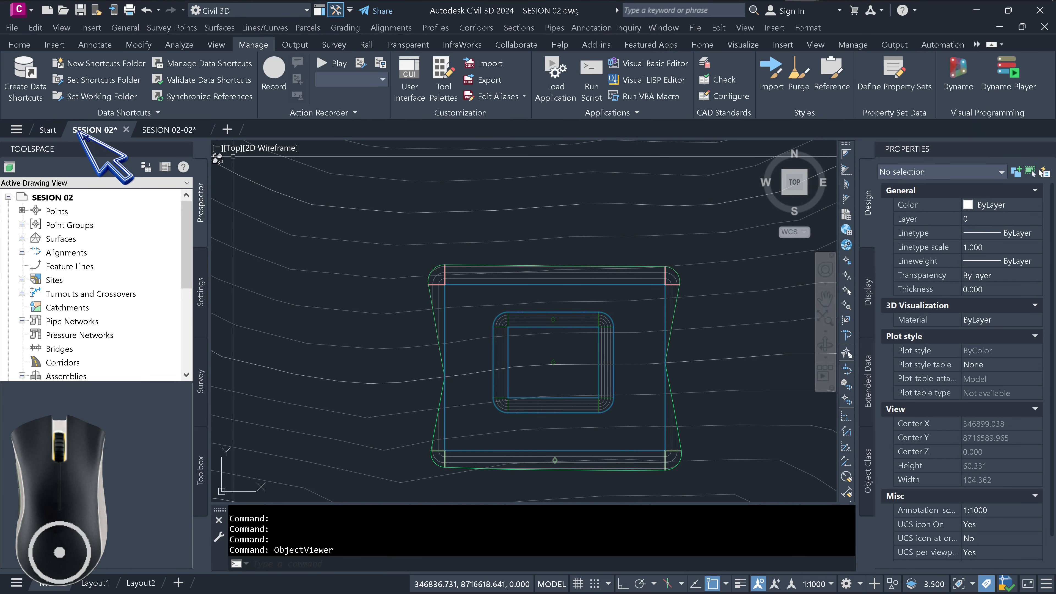
# Return to the SESION 02-02 drawing and review the Elevacion surface and the available grading creation options.
pyautogui.moveTo(89, 134)
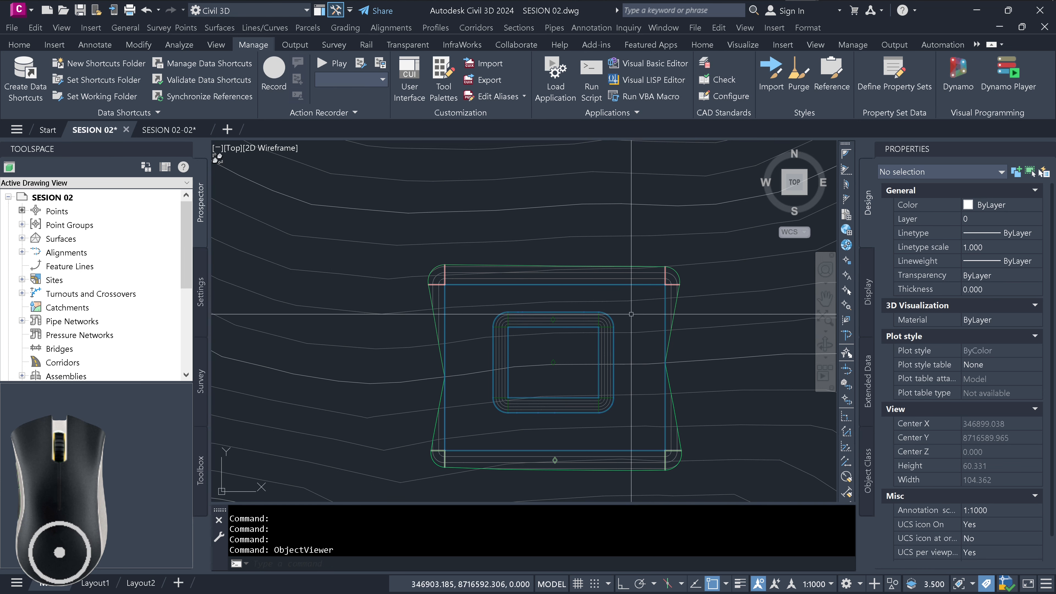
pyautogui.moveTo(631, 314)
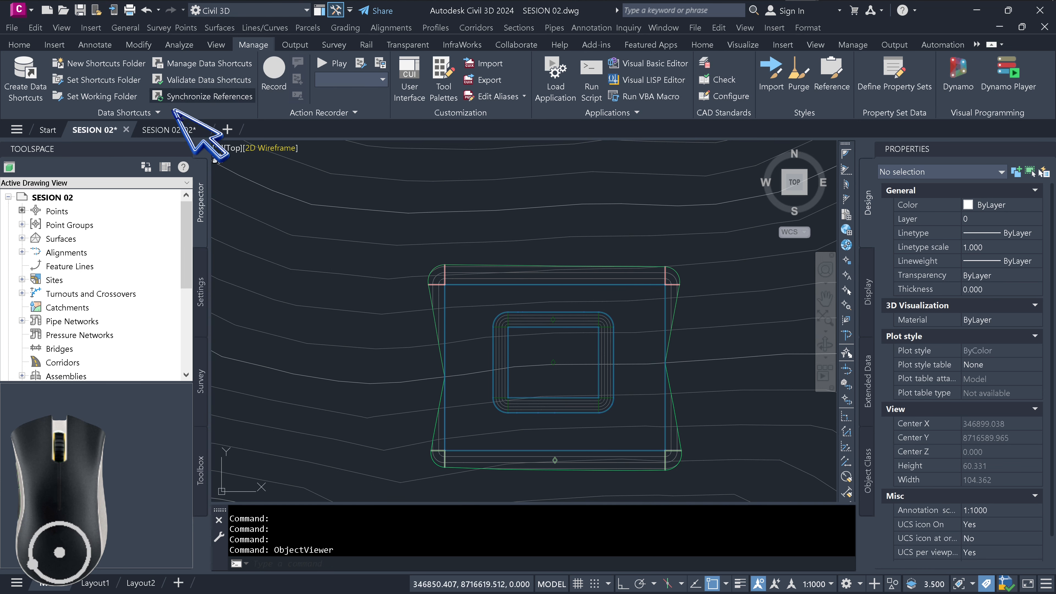
pyautogui.click(166, 130)
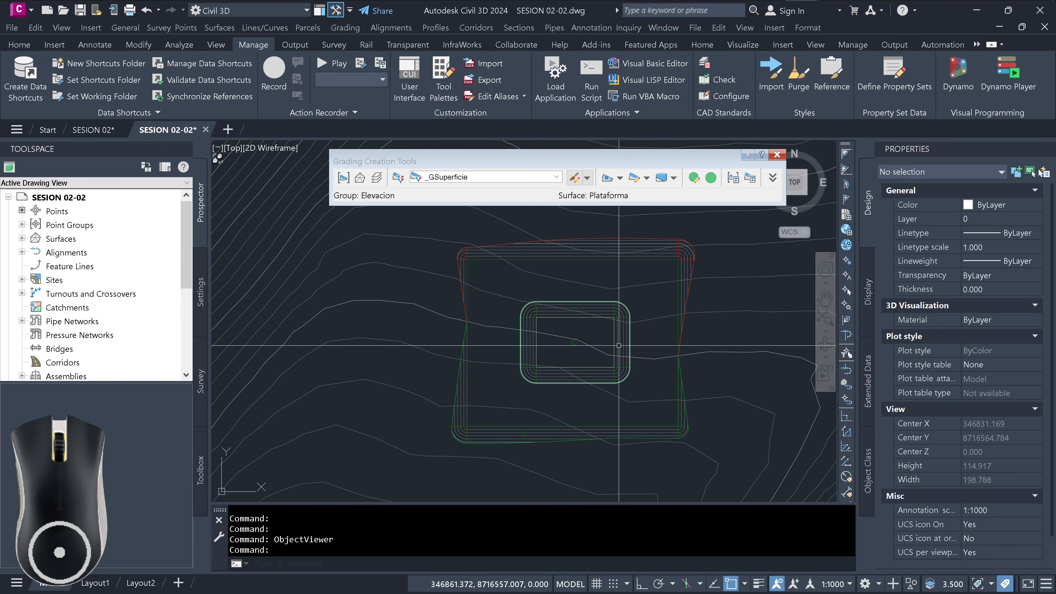
pyautogui.moveTo(619, 346)
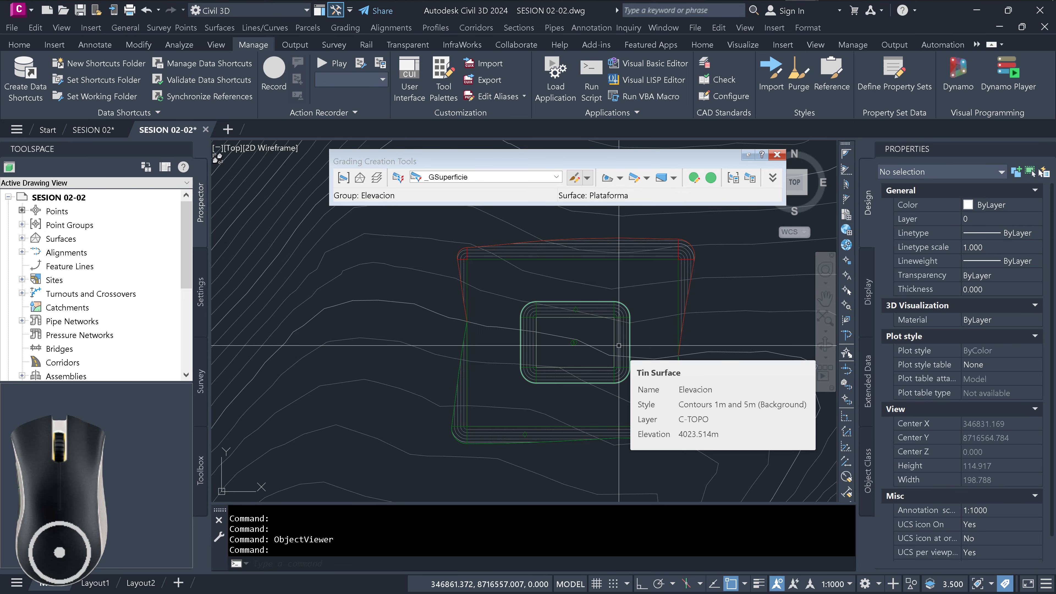
pyautogui.moveTo(679, 351); pyautogui.dragTo(716, 348, button='middle')
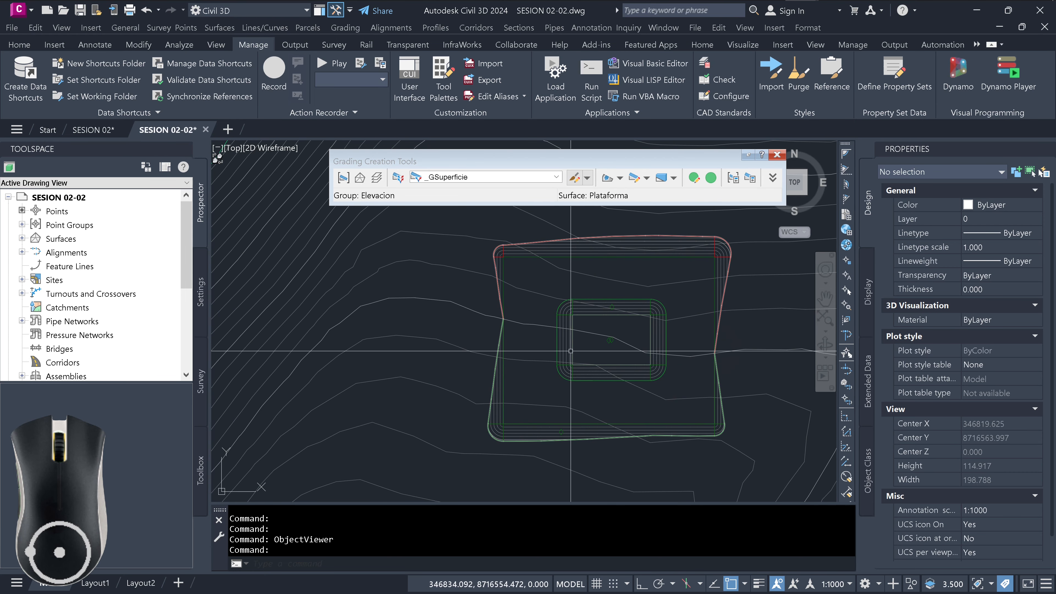
pyautogui.moveTo(570, 350)
pyautogui.mouseDown(button='middle')
pyautogui.moveTo(465, 354)
pyautogui.moveTo(470, 361)
pyautogui.mouseUp(button='middle')
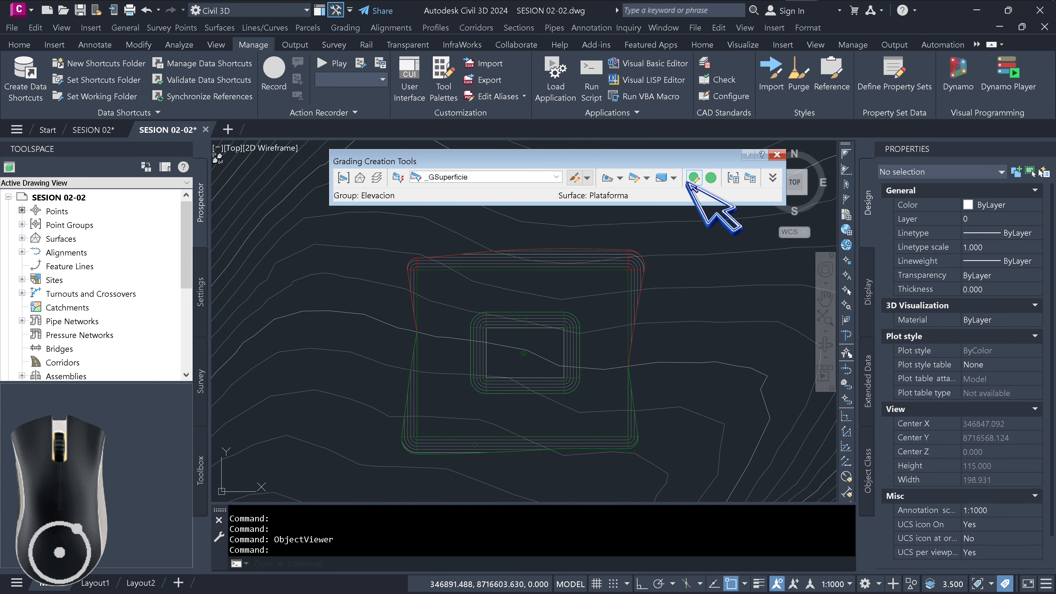
pyautogui.click(619, 179)
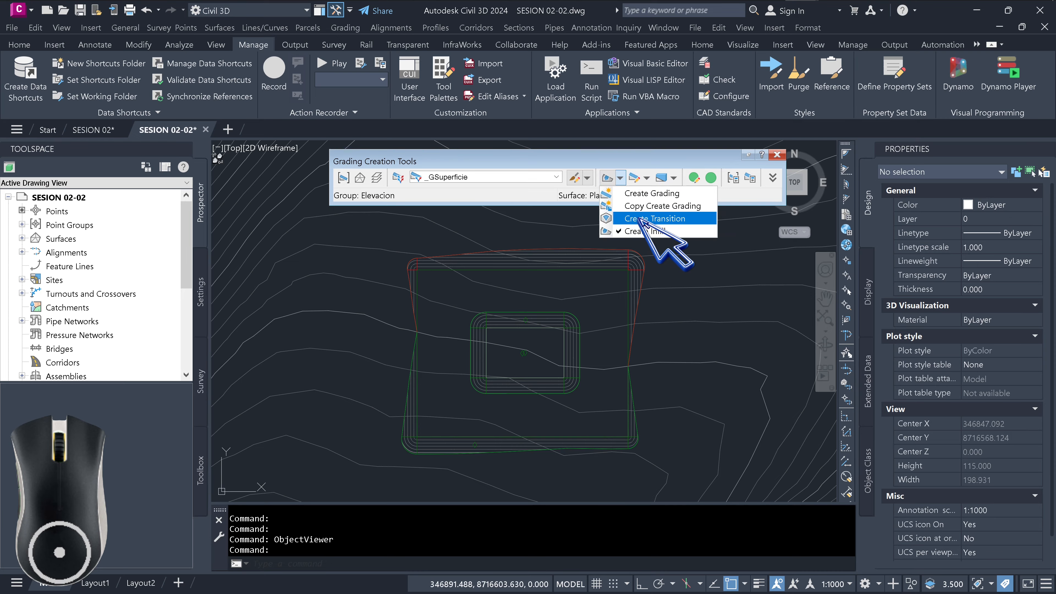
pyautogui.click(681, 337)
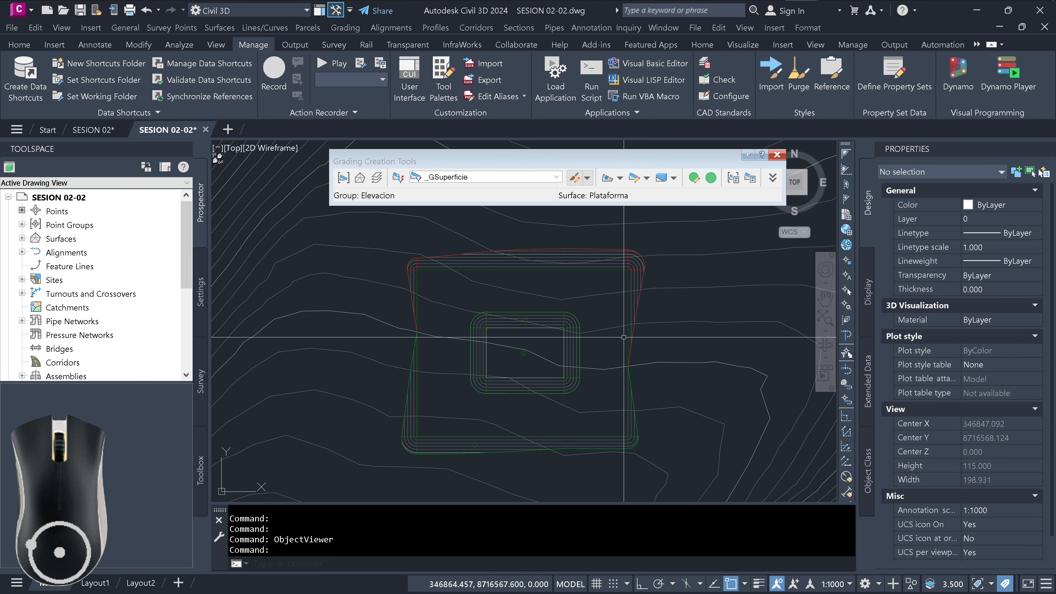
# Start a new blank drawing alongside SESION 02-02 and make it the active one.
pyautogui.click(239, 132)
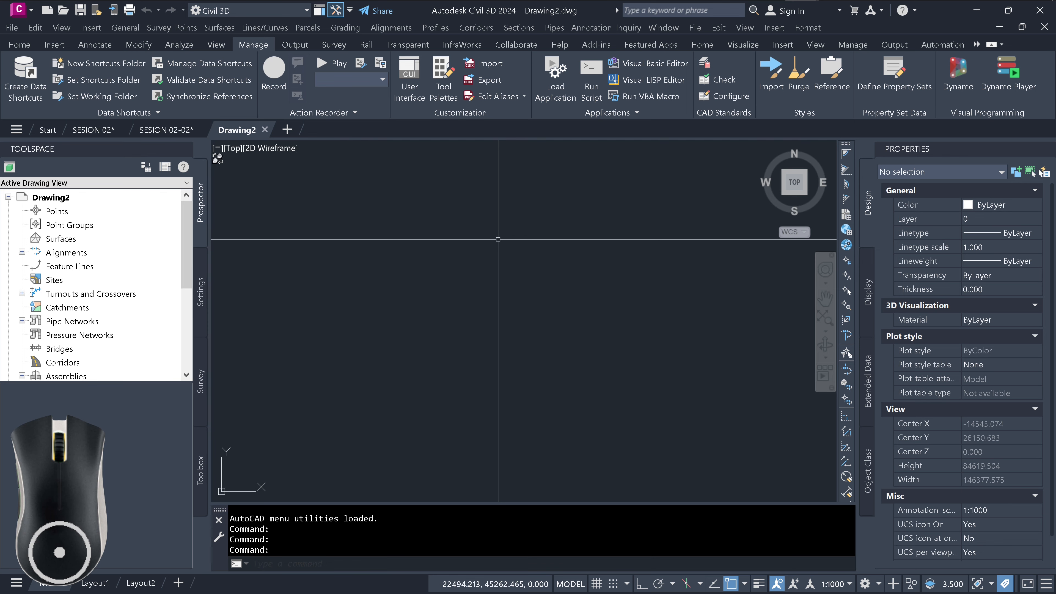
pyautogui.click(186, 132)
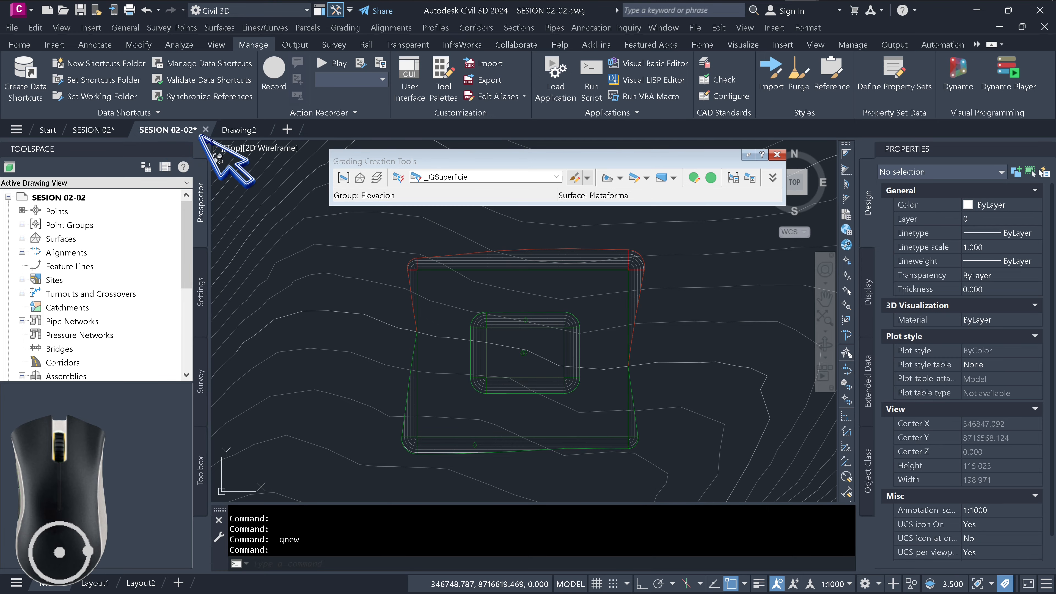
pyautogui.click(248, 139)
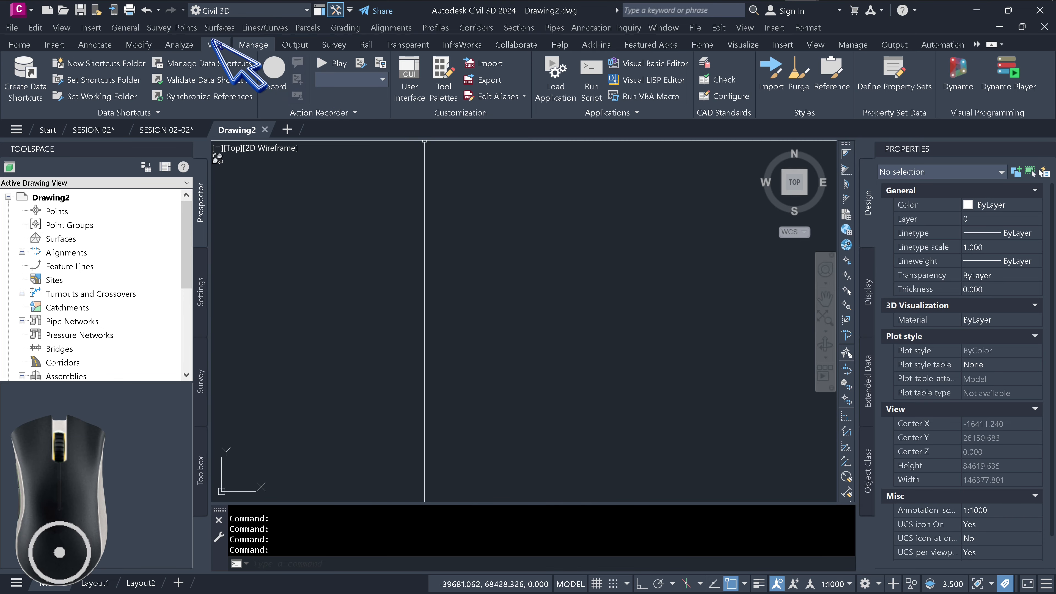
pyautogui.click(186, 28)
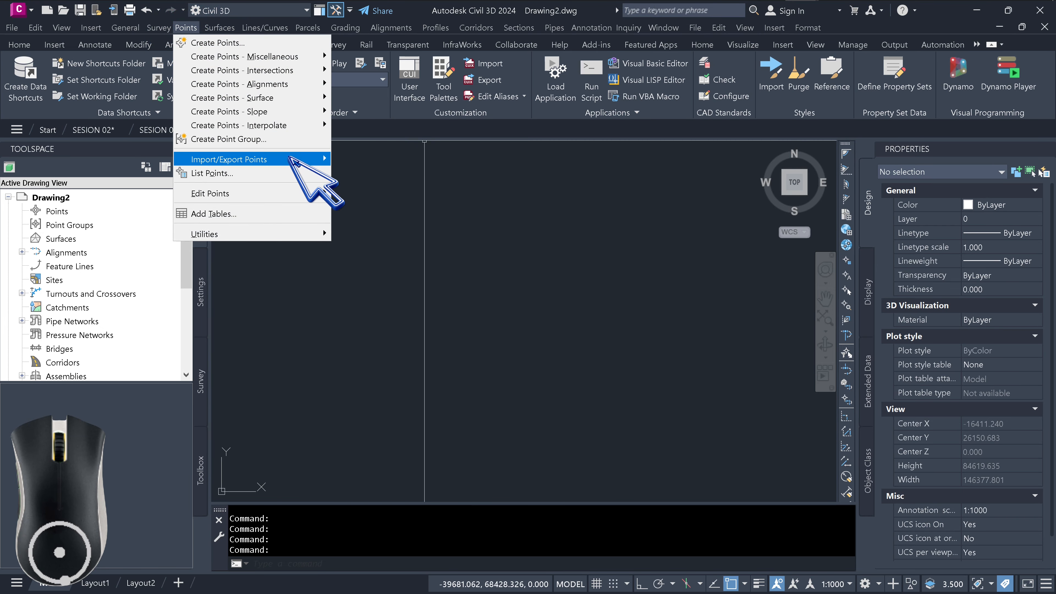
pyautogui.moveTo(357, 228)
pyautogui.click(386, 202)
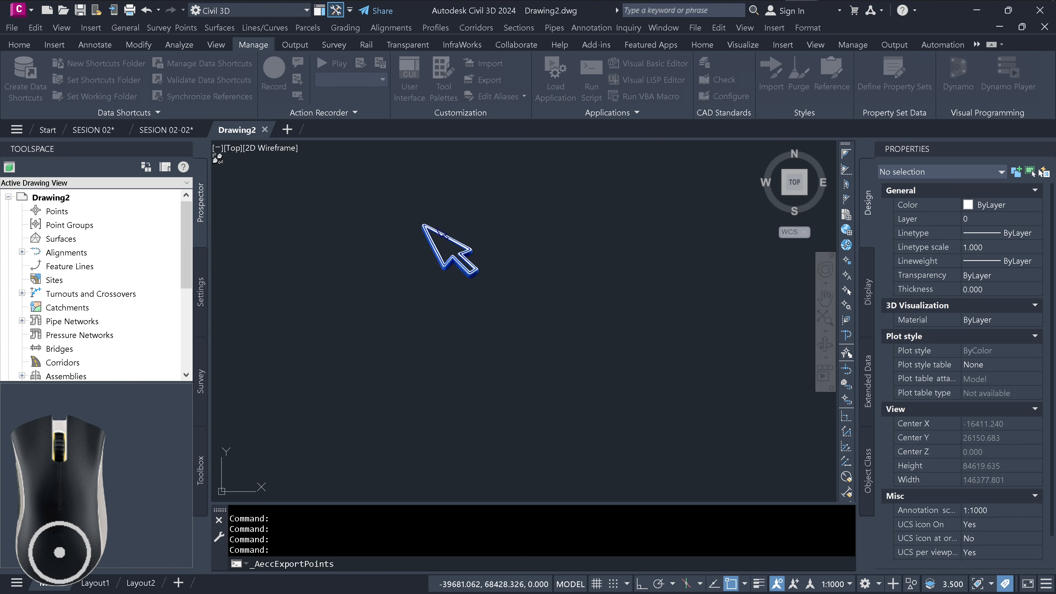
pyautogui.press('Escape')
# Import the survey points from the AQP text file using the PNEZD (space delimited) format.
pyautogui.click(186, 27)
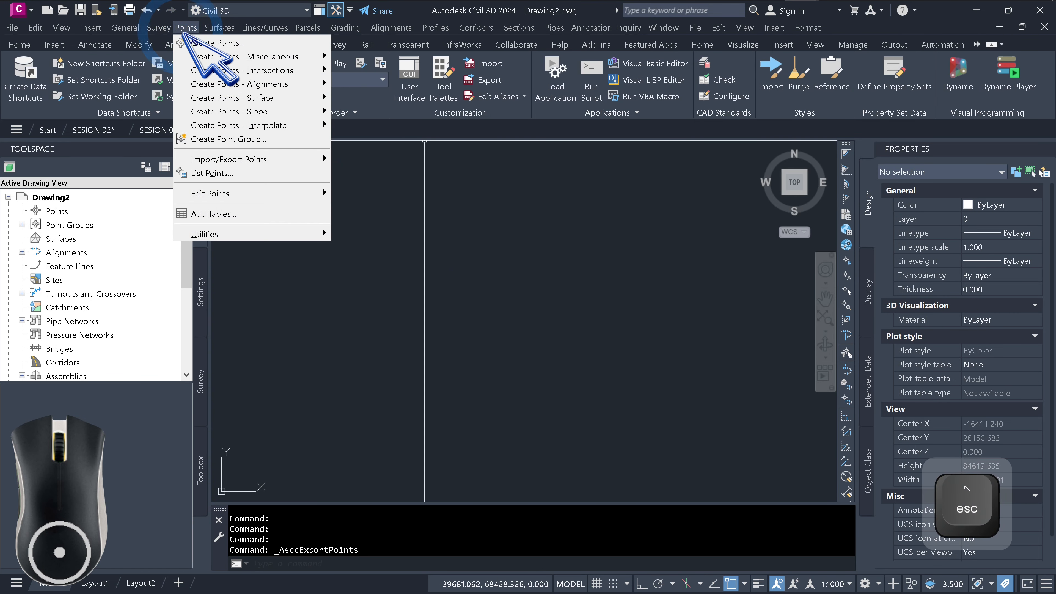
pyautogui.moveTo(321, 160)
pyautogui.click(377, 160)
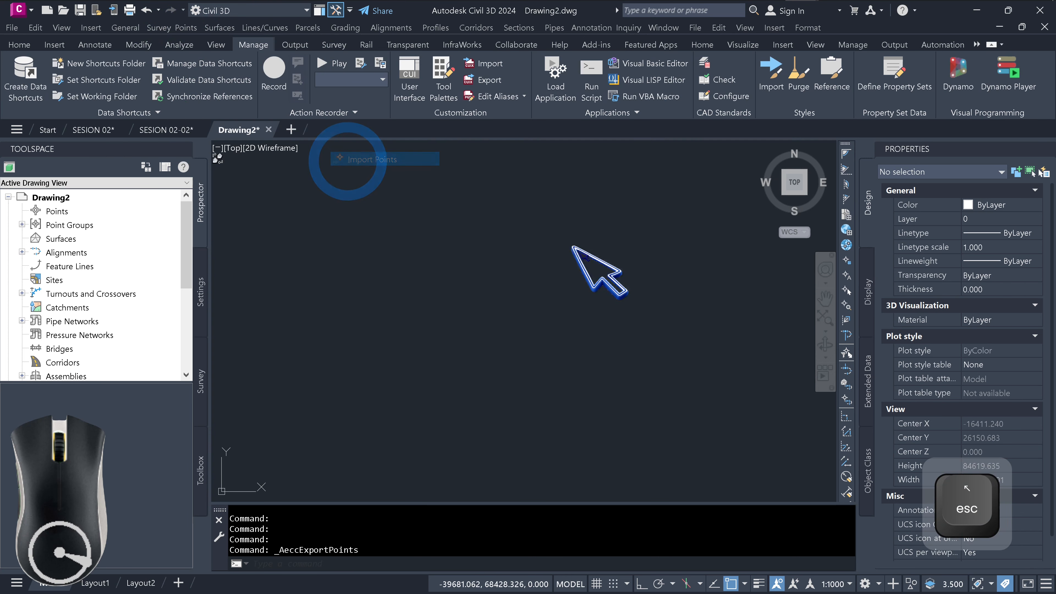
pyautogui.click(663, 128)
pyautogui.doubleClick(556, 269)
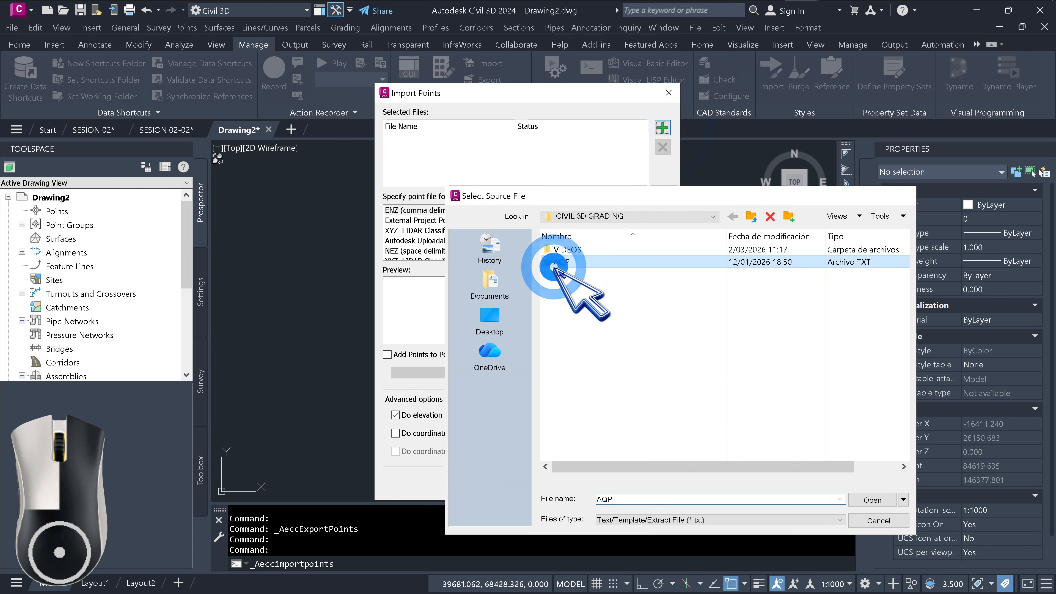
pyautogui.moveTo(643, 227); pyautogui.dragTo(643, 243)
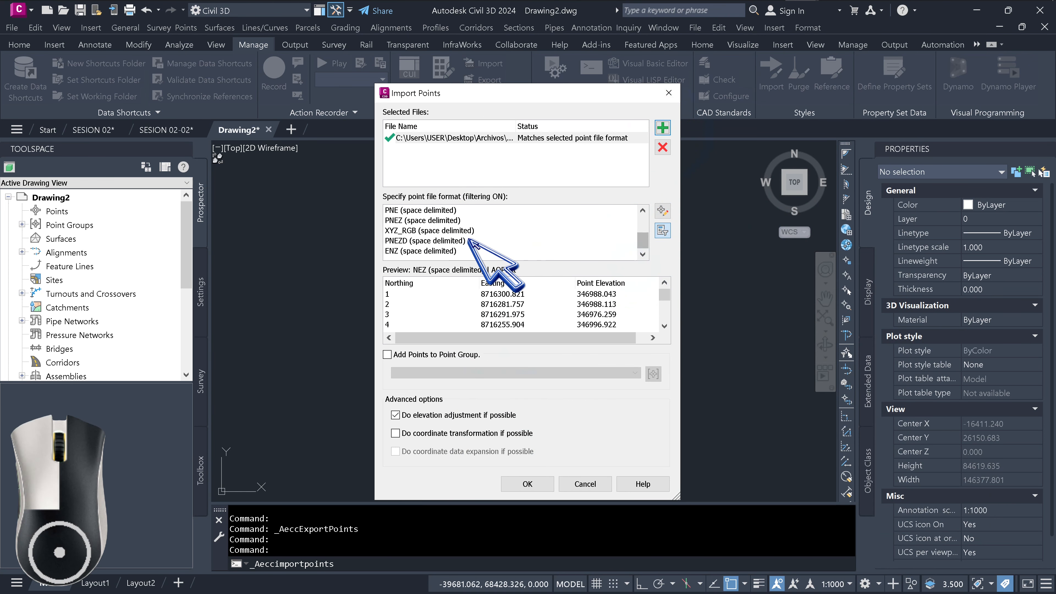
pyautogui.click(448, 240)
pyautogui.click(527, 484)
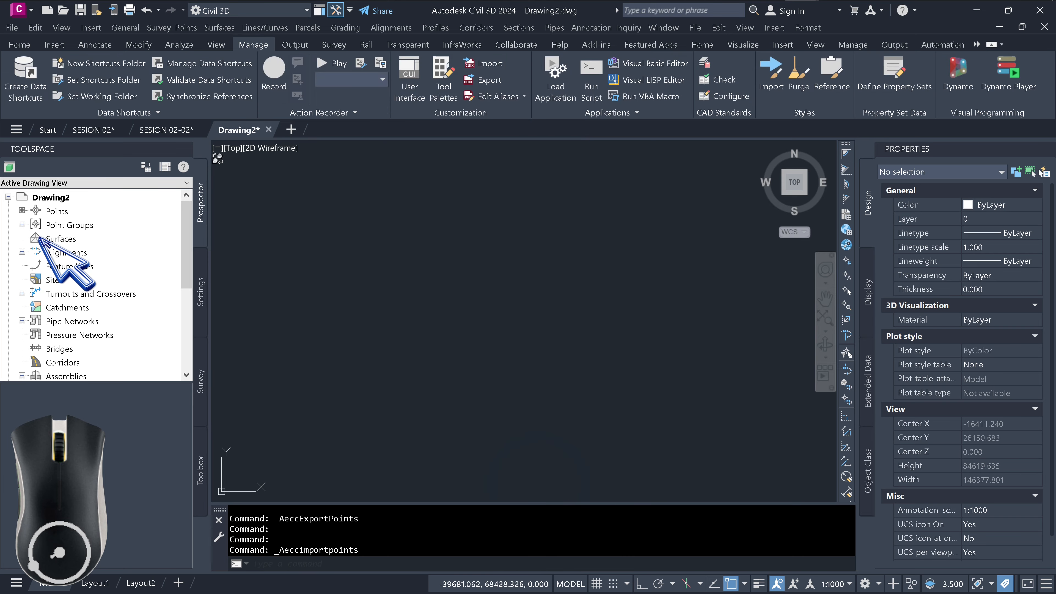
# Create a TIN surface named Sup Base on the C-TOPO layer.
pyautogui.rightClick(31, 239)
pyautogui.click(56, 243)
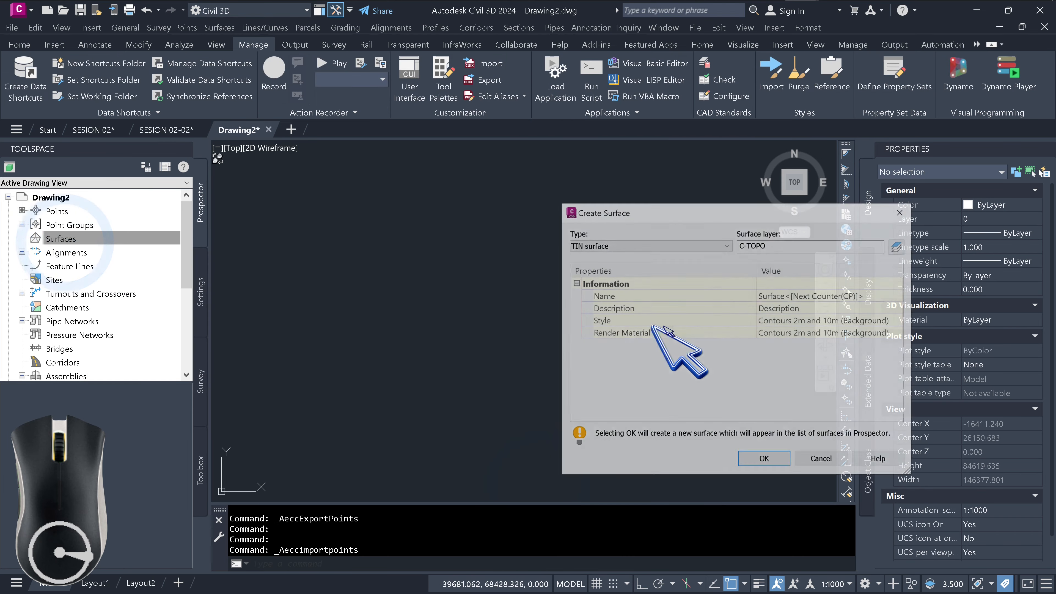
pyautogui.click(824, 295)
pyautogui.write('Sup Base')
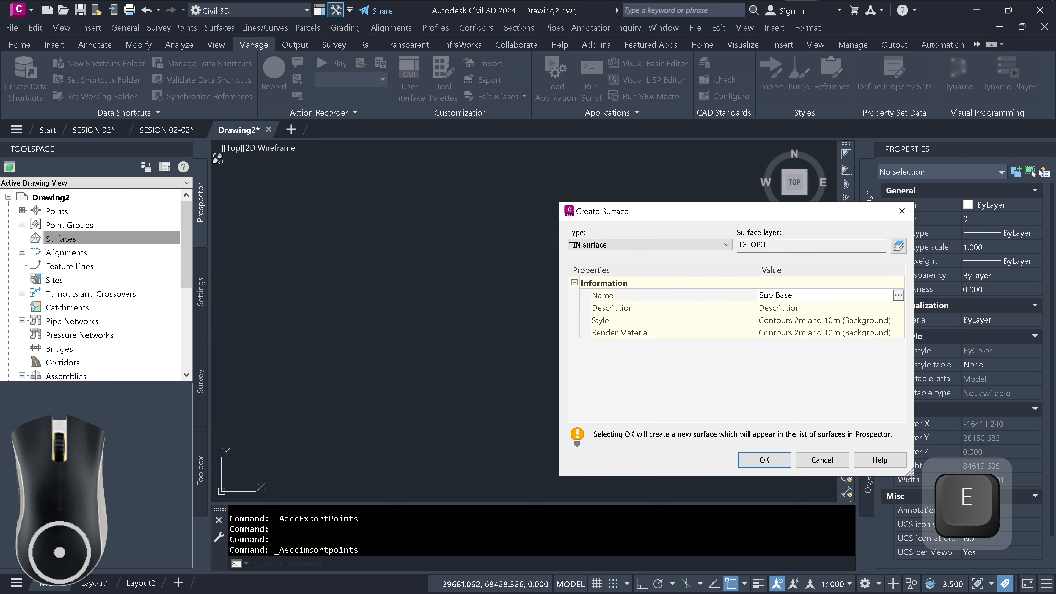
pyautogui.click(774, 460)
# Add the _All Points point group to the Sup Base surface definition and show the drawing's full extents.
pyautogui.click(41, 239)
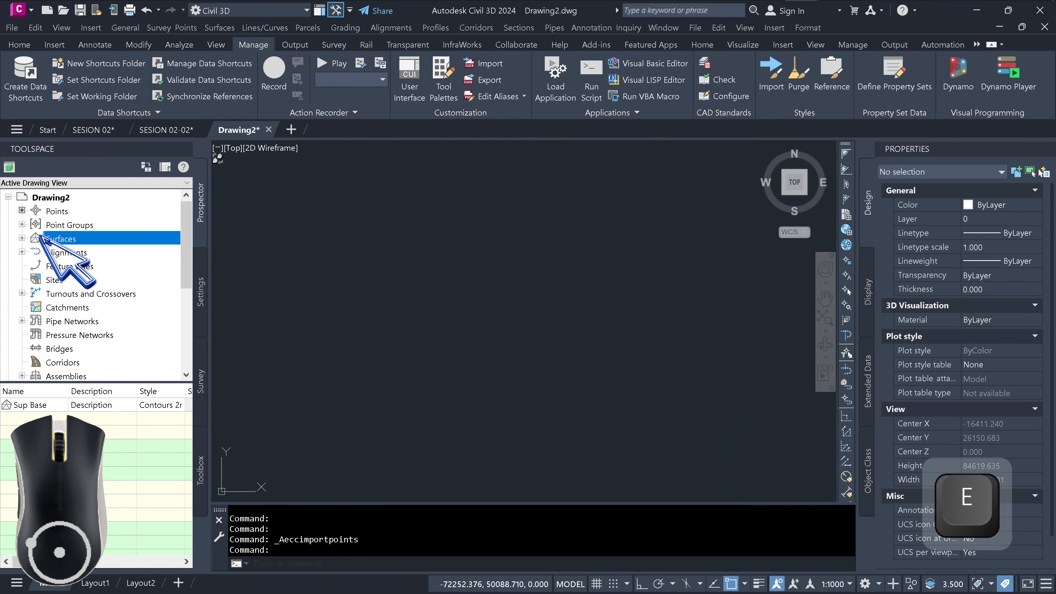
pyautogui.click(21, 238)
pyautogui.click(36, 253)
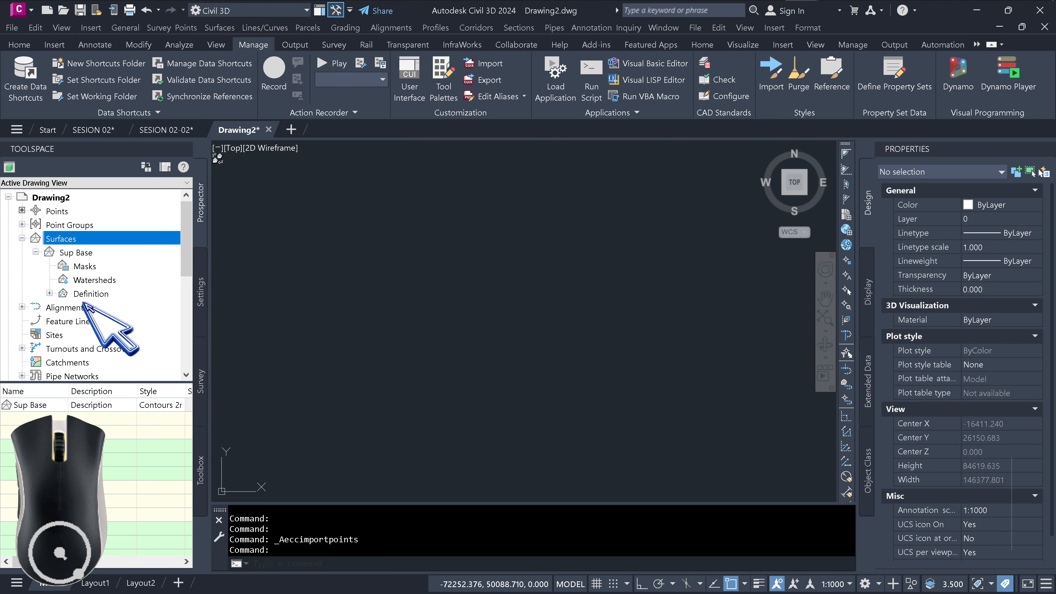
pyautogui.click(49, 293)
pyautogui.click(98, 335)
pyautogui.rightClick(108, 334)
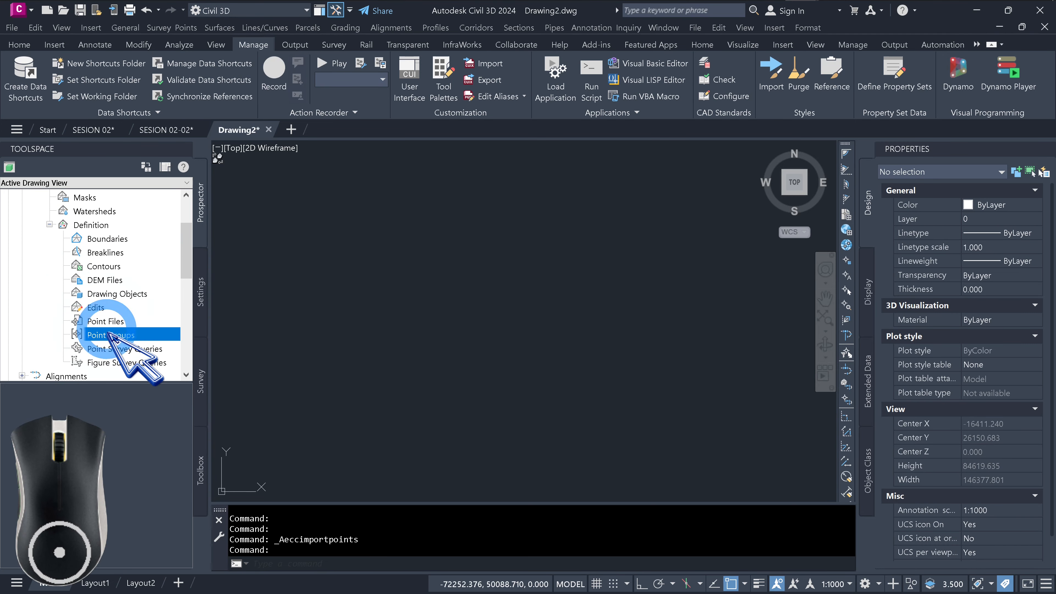
pyautogui.click(127, 339)
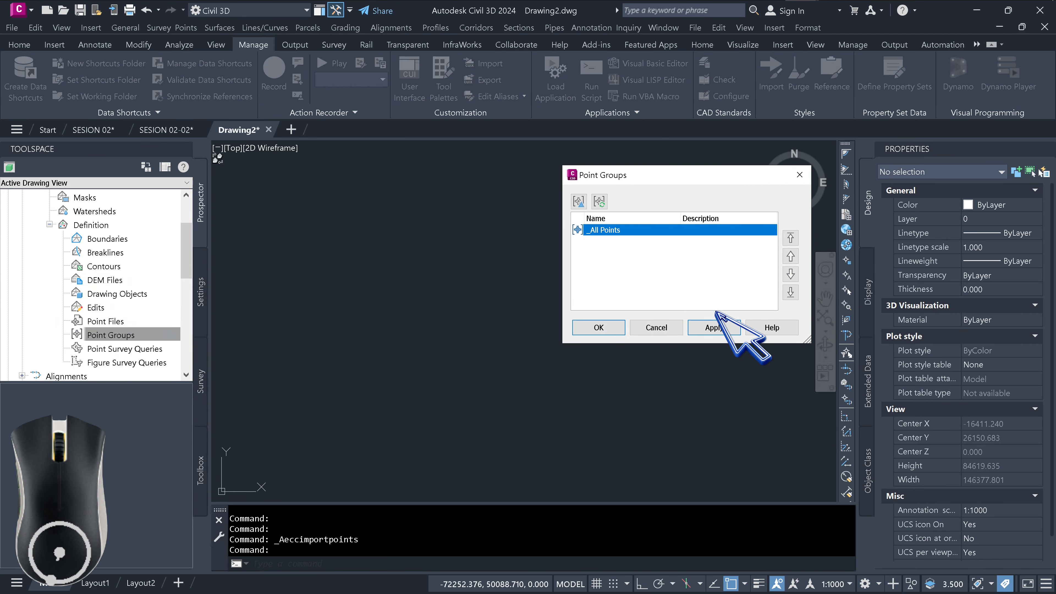
pyautogui.click(712, 329)
pyautogui.click(601, 329)
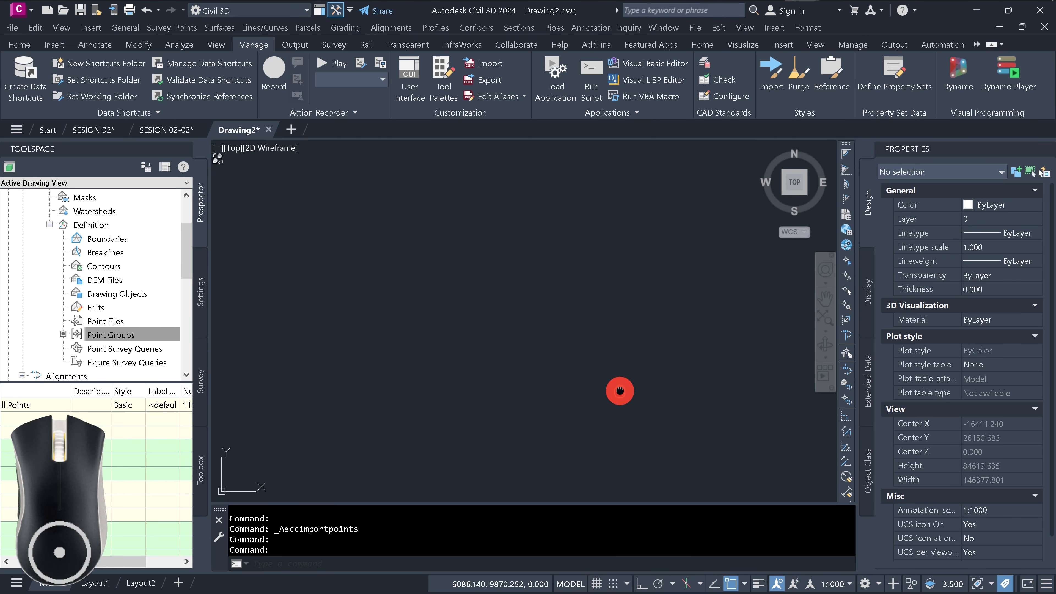
pyautogui.middleClick(620, 391)
pyautogui.middleClick(620, 391)
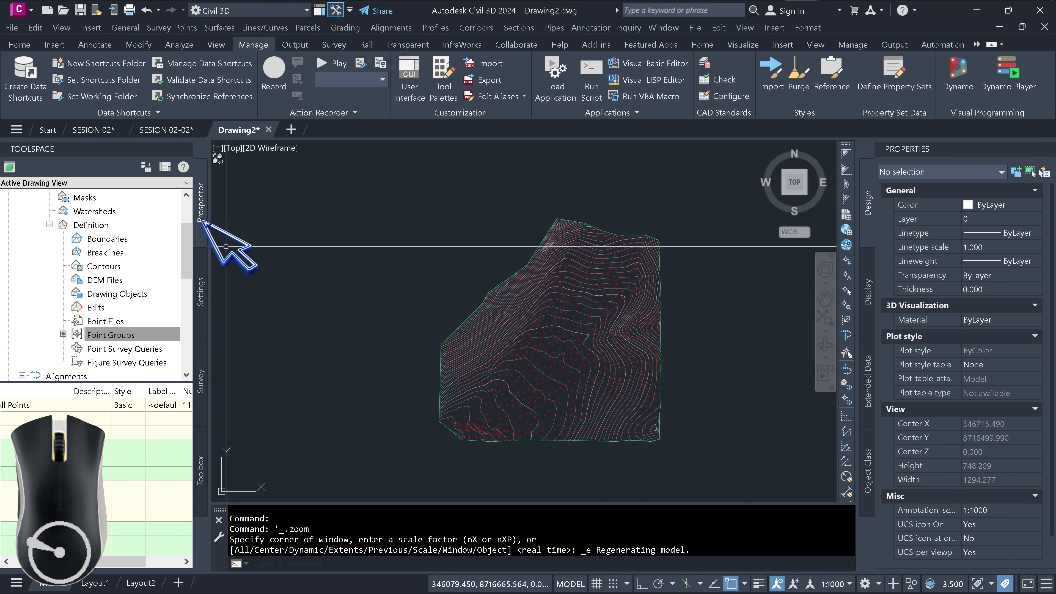
# Hide the survey point markers by setting the _All Points point group's point style to <none>.
pyautogui.scroll(2, 69, 280)
pyautogui.click(22, 224)
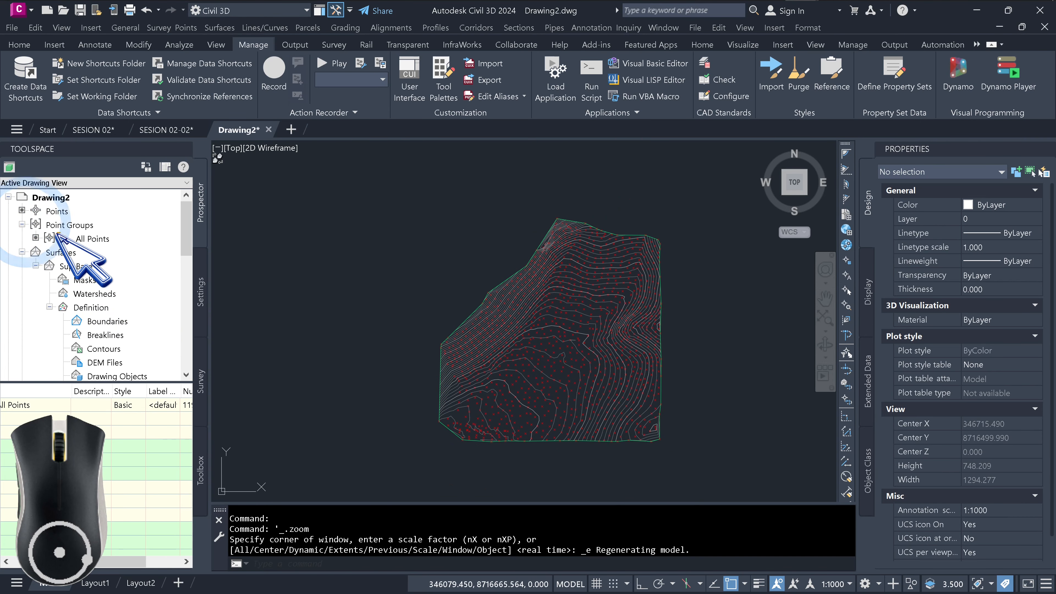
pyautogui.rightClick(81, 236)
pyautogui.click(110, 245)
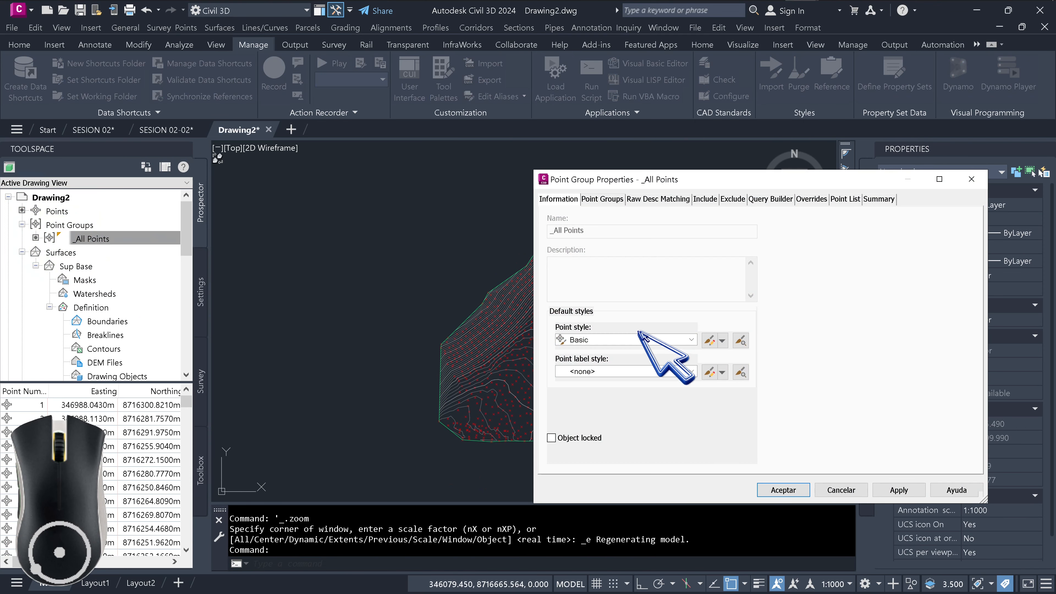
pyautogui.click(649, 339)
pyautogui.click(579, 349)
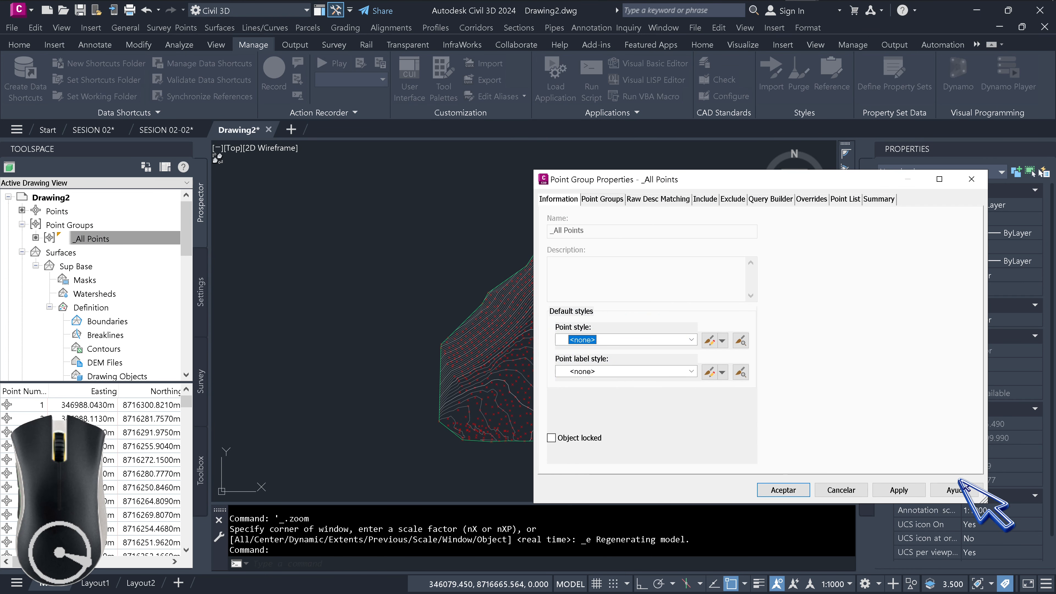
pyautogui.click(796, 484)
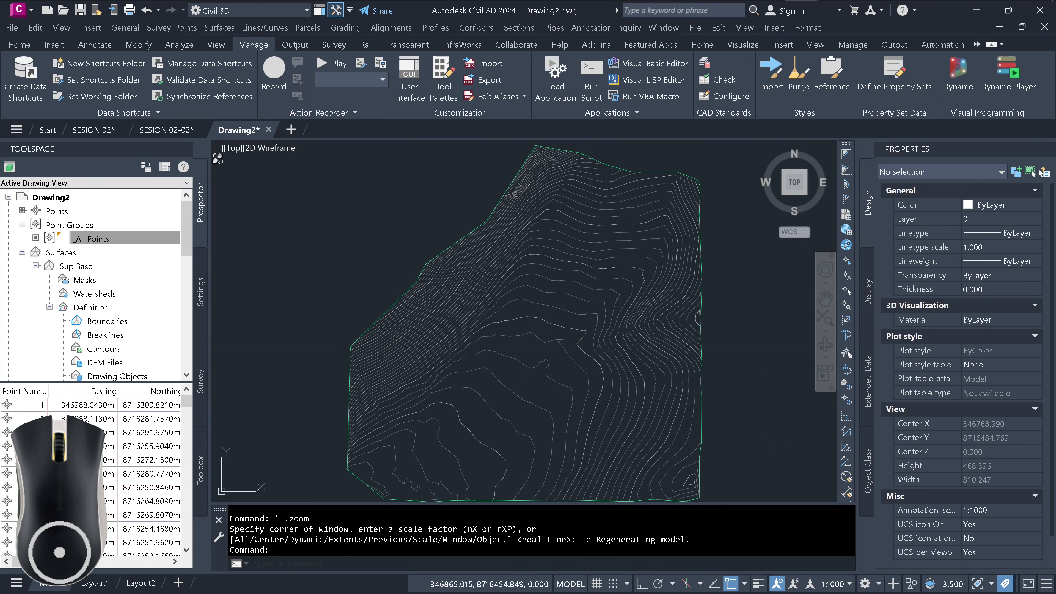
pyautogui.scroll(2, 545, 284)
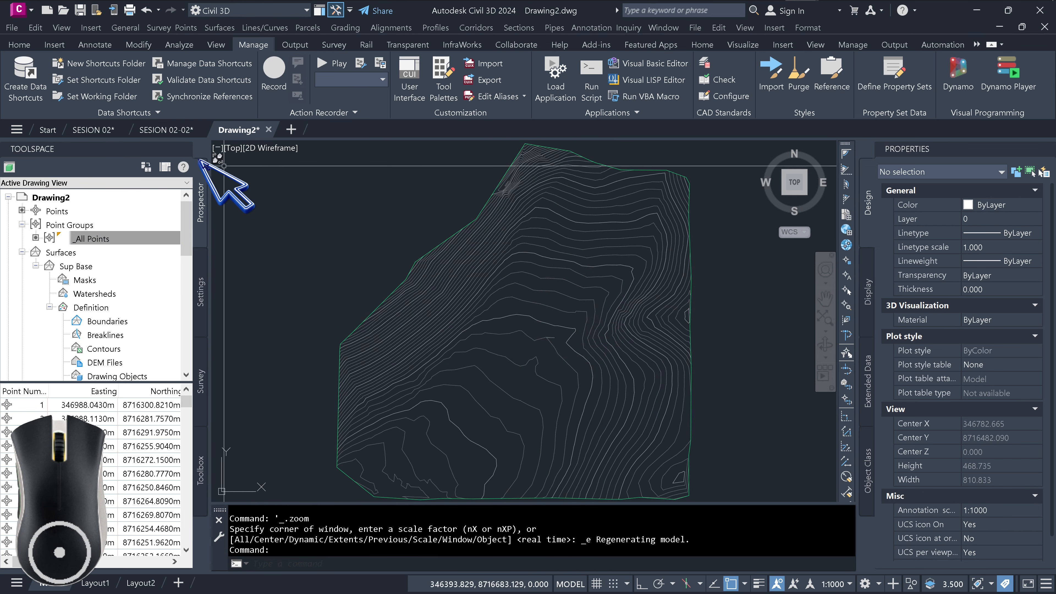
# Switch to the SESION 02-02 drawing and examine its platform grading with the raised inner rectangle.
pyautogui.click(167, 130)
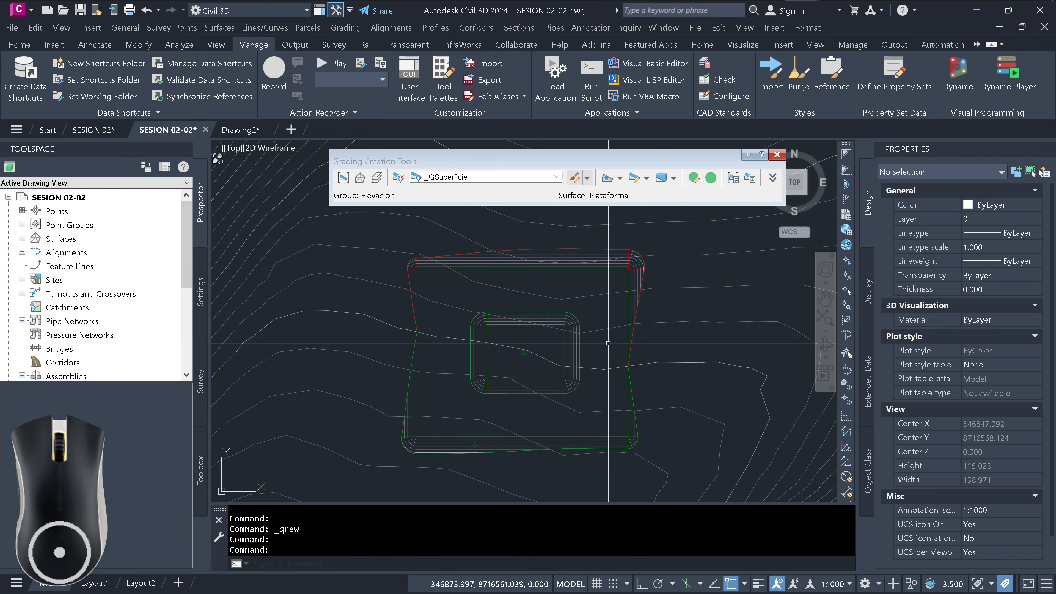
pyautogui.click(94, 130)
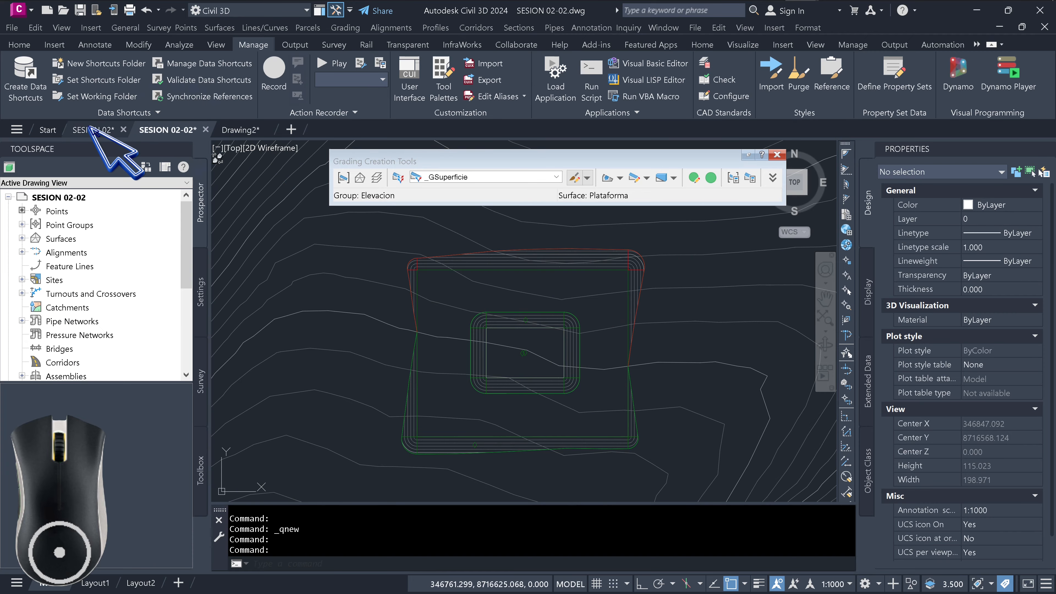
pyautogui.click(166, 130)
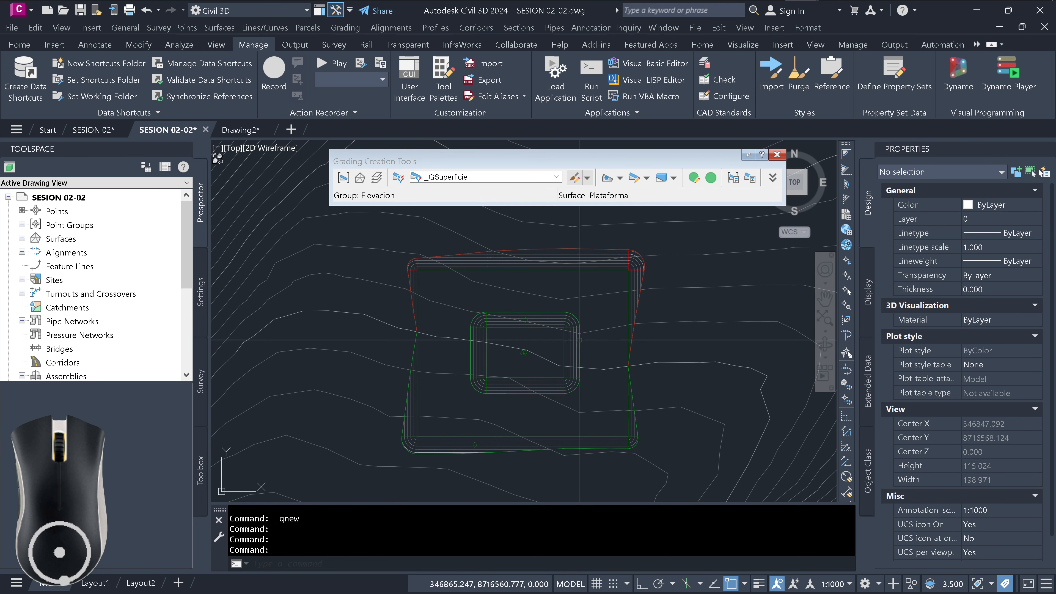
pyautogui.moveTo(521, 330)
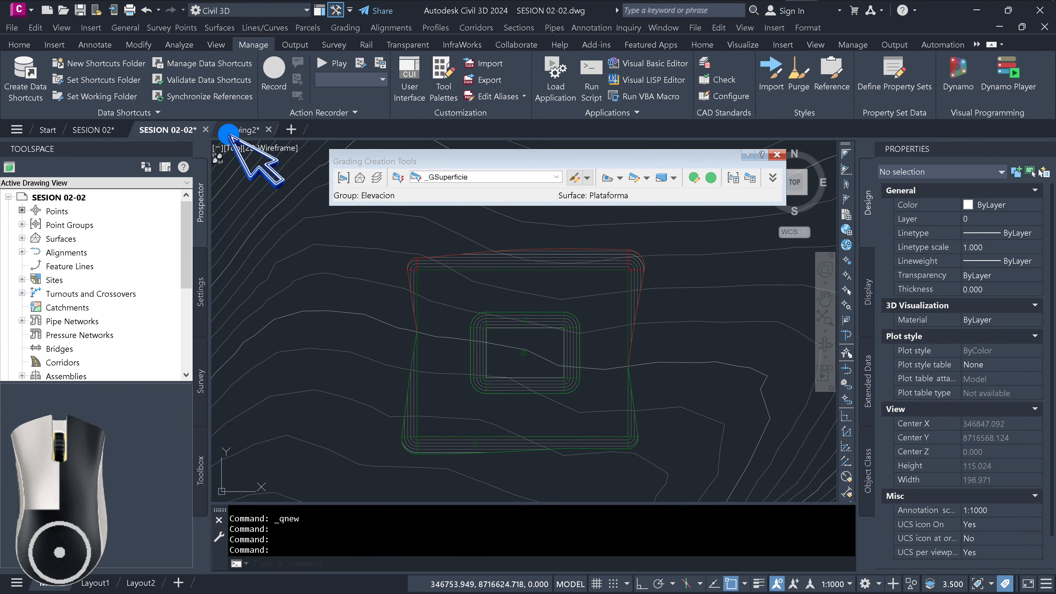
# Return to Drawing2 and draw a rectangle about 75 by 63 m across the contours in the middle of the terrain.
pyautogui.click(237, 130)
pyautogui.scroll(6, 576, 298)
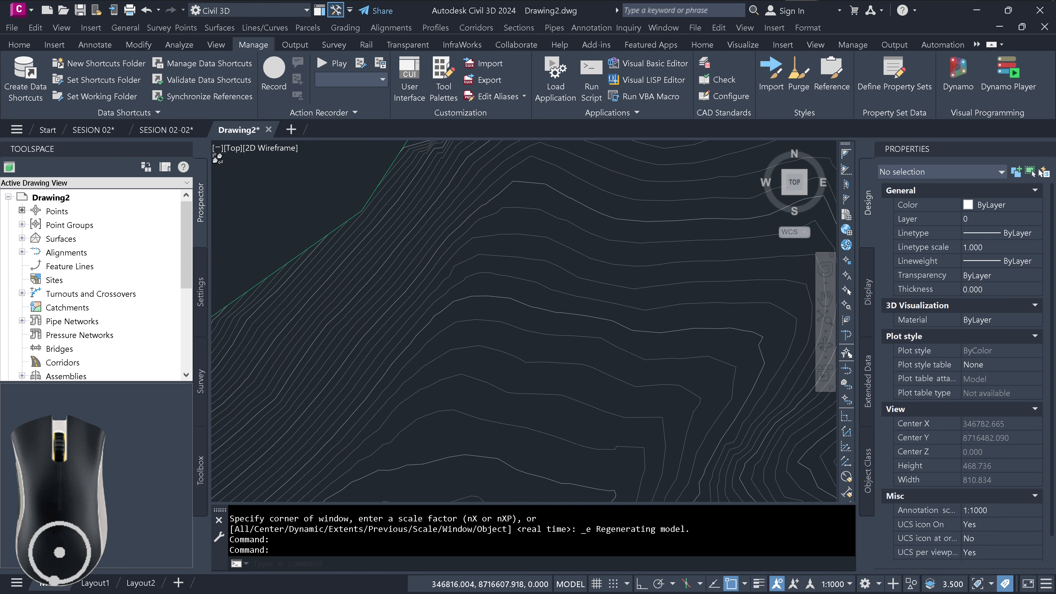
pyautogui.write('REC')
pyautogui.press('space')
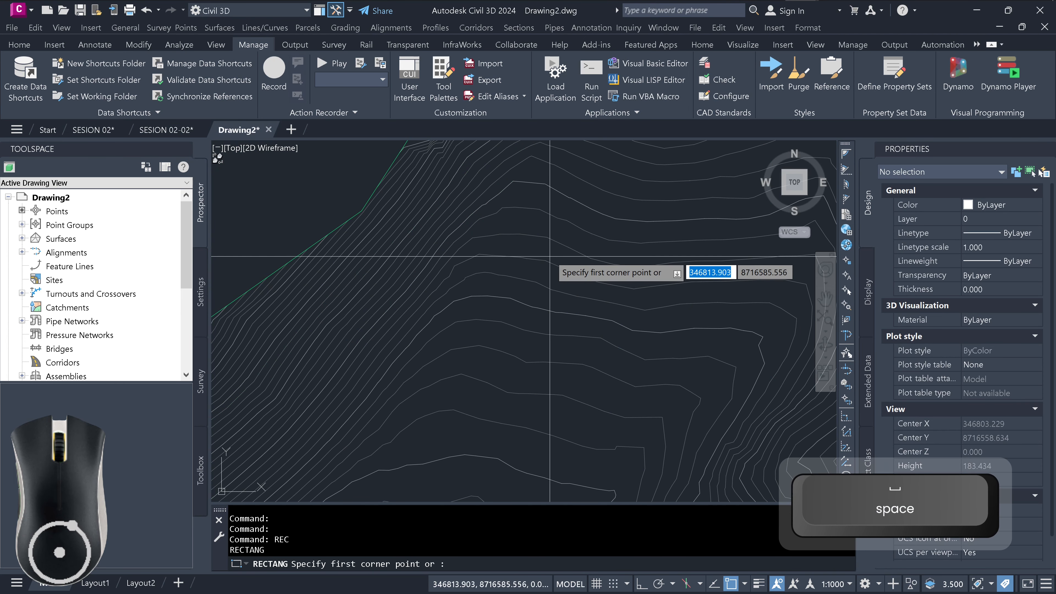
pyautogui.click(557, 253)
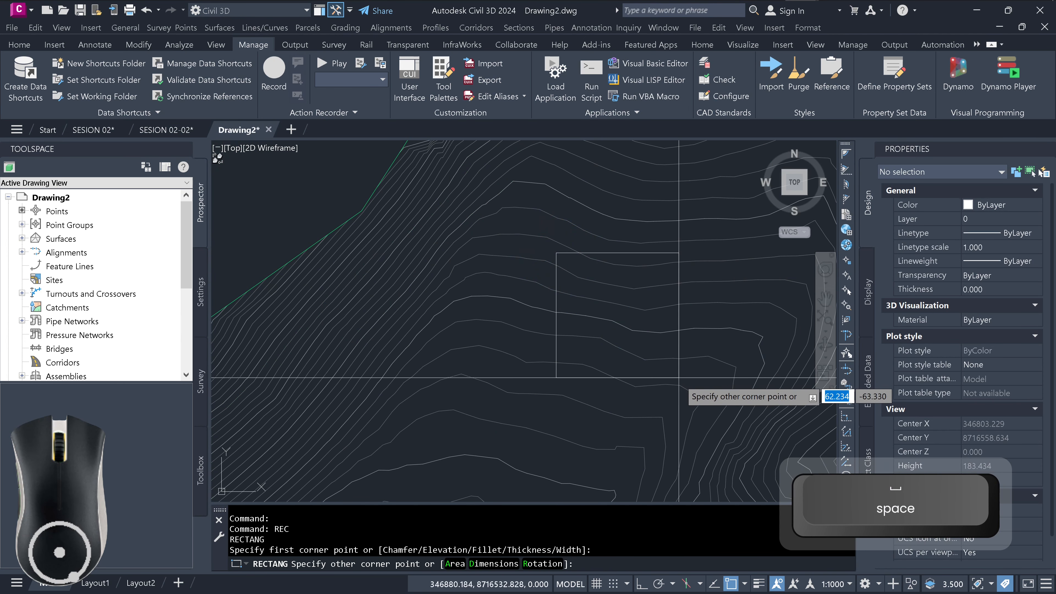
pyautogui.click(703, 377)
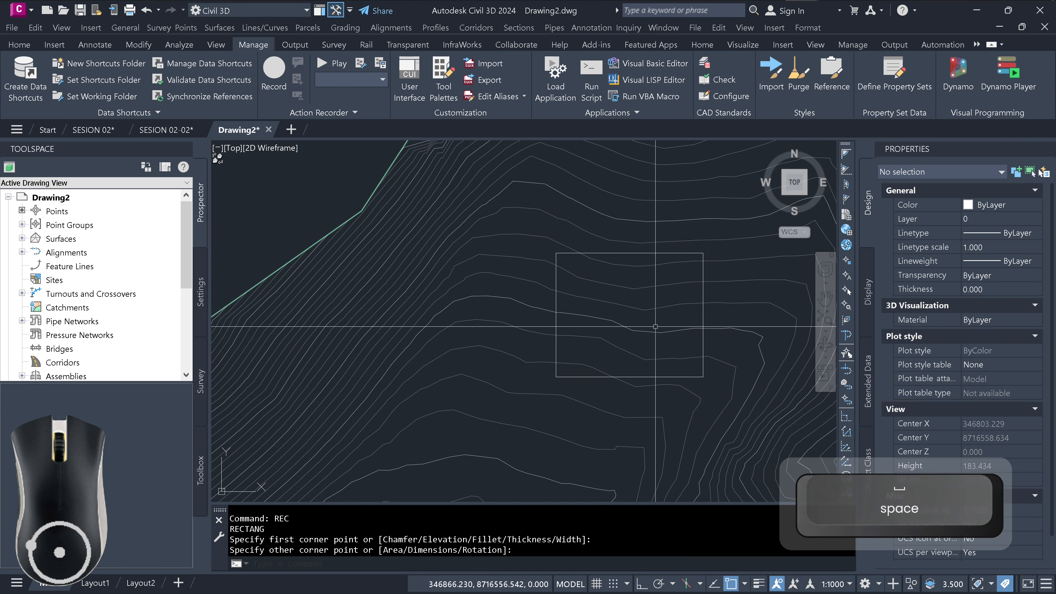
# Check the elevation of the major contour beside the rectangle and set the rectangle's elevation to 4020.
pyautogui.write('ID')
pyautogui.press('space')
pyautogui.click(538, 308)
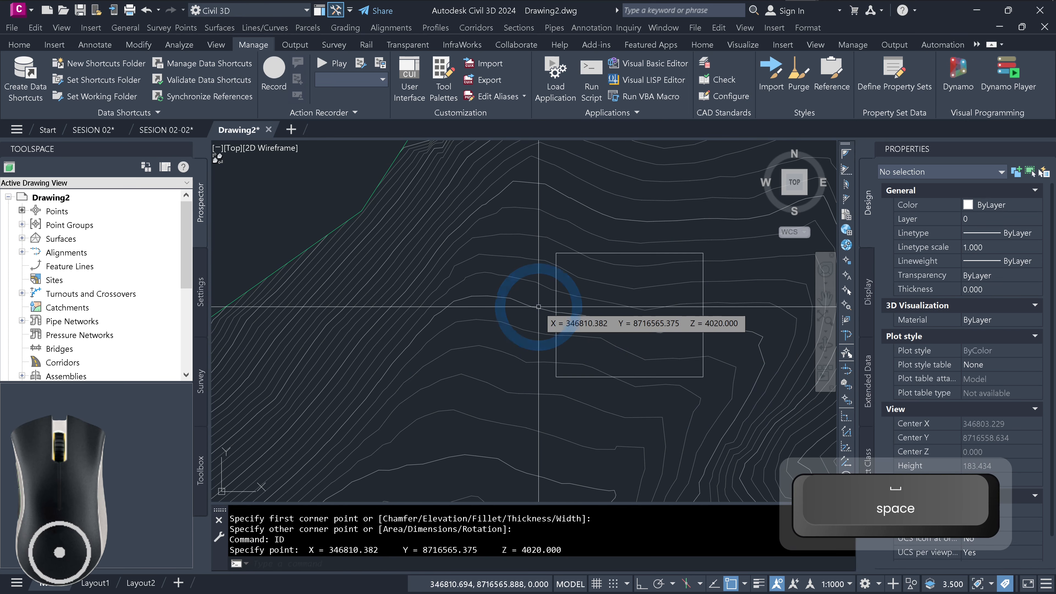
pyautogui.click(565, 322)
pyautogui.click(564, 322)
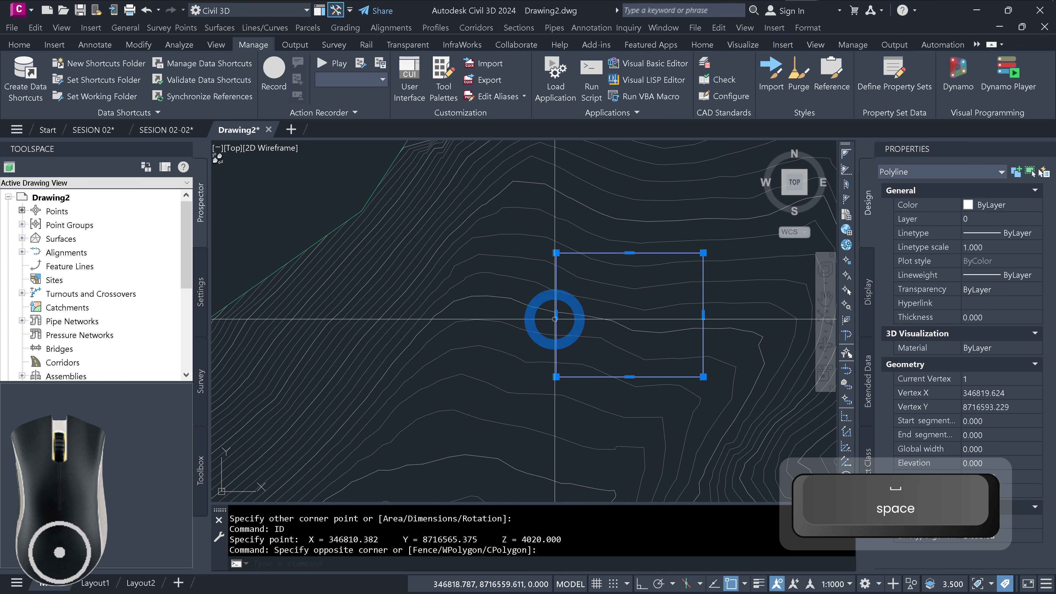
pyautogui.click(1014, 462)
pyautogui.write('4020')
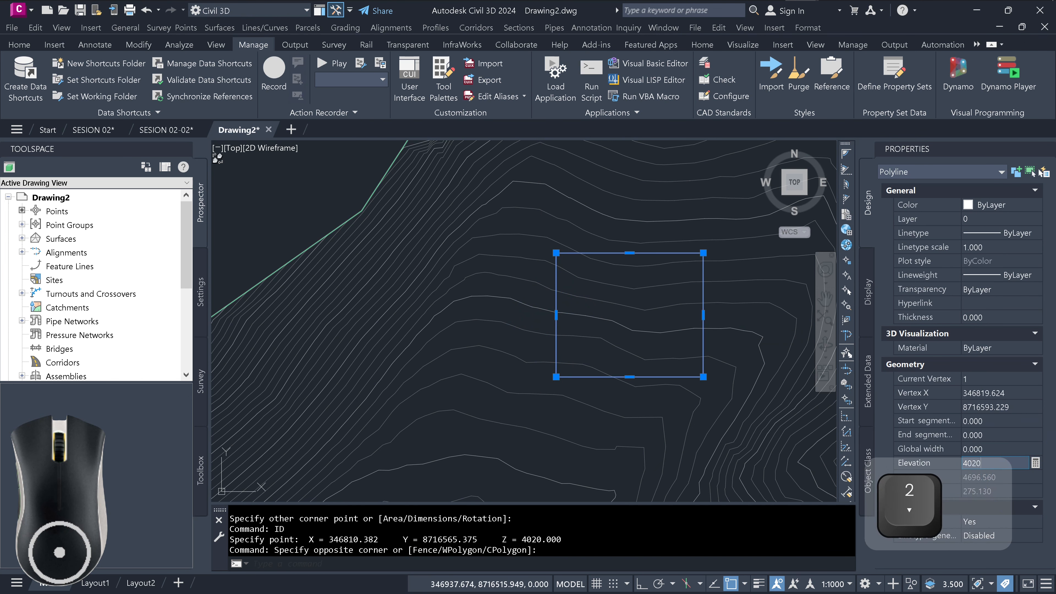
pyautogui.press('Return')
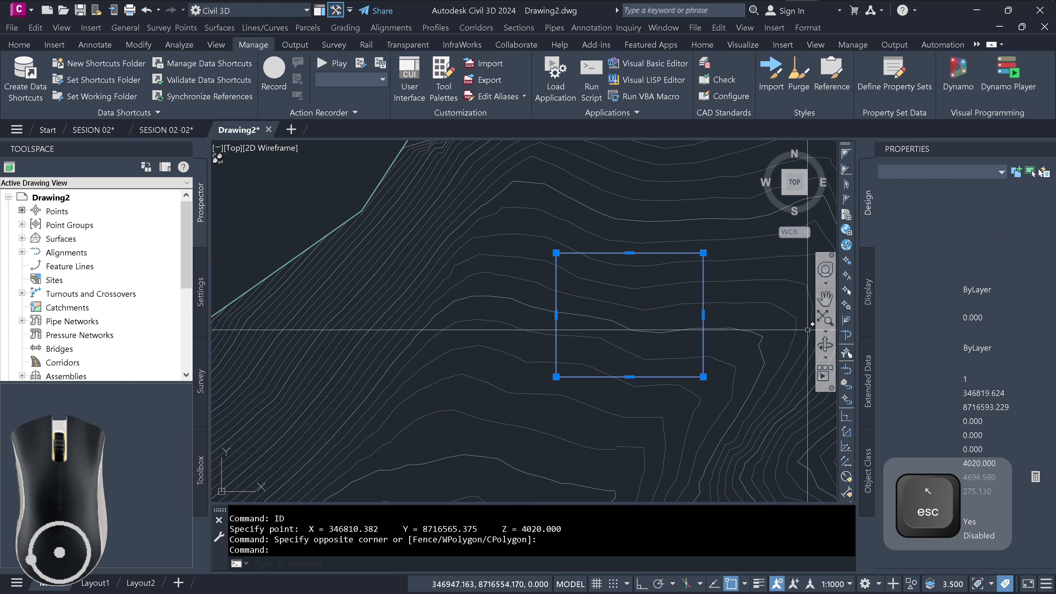
pyautogui.press('Escape')
pyautogui.scroll(2, 713, 329)
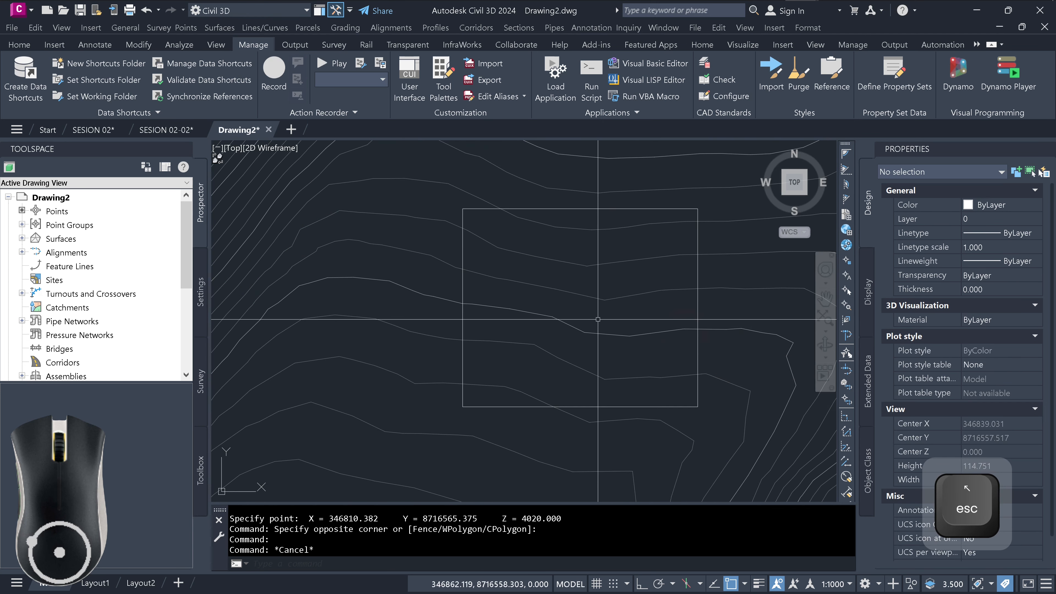
pyautogui.scroll(-2, 572, 310)
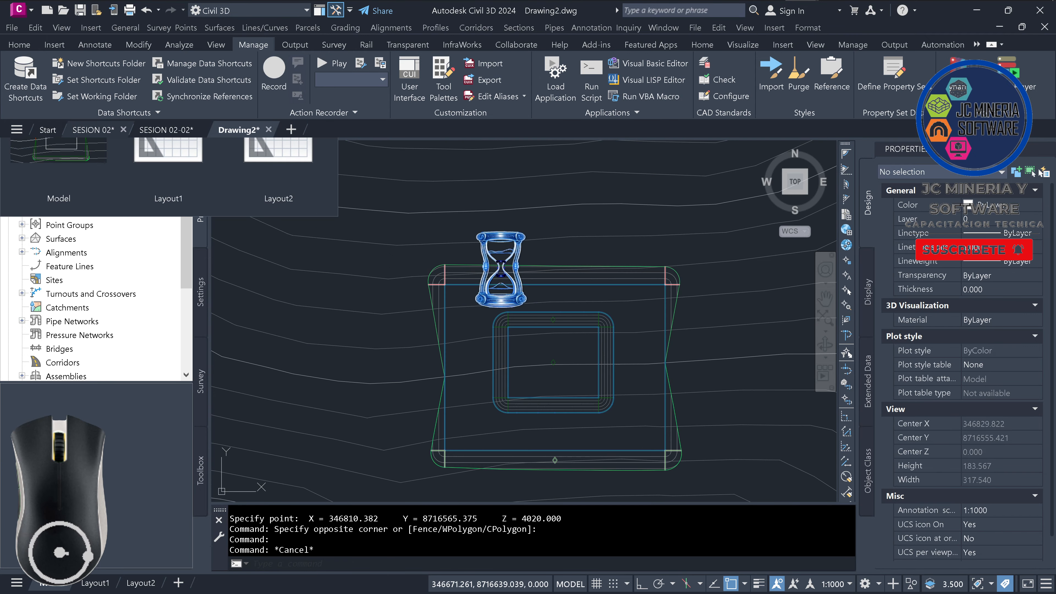
pyautogui.scroll(2, 622, 309)
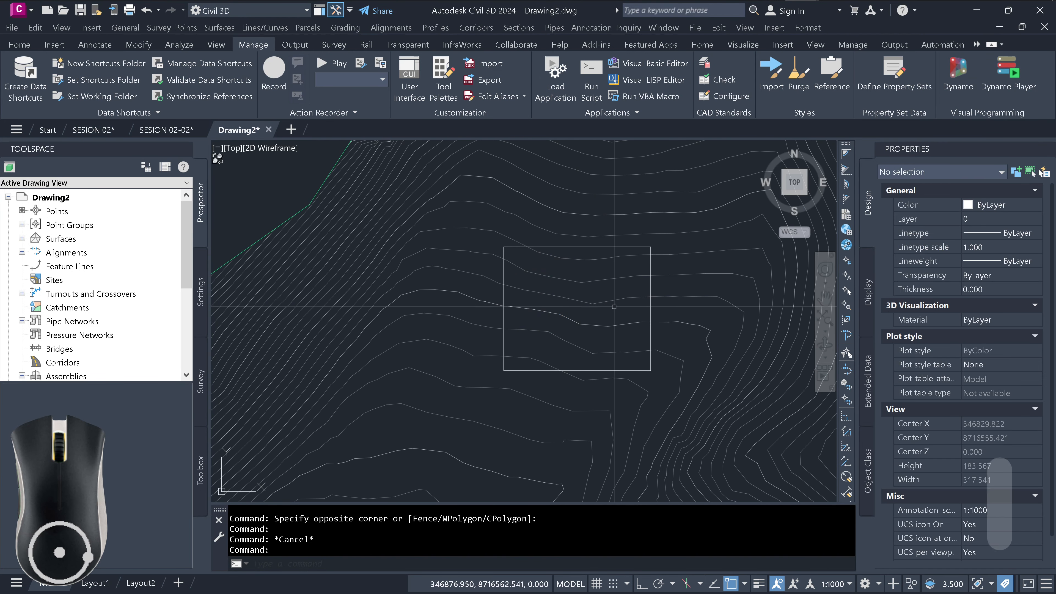
pyautogui.press('Escape')
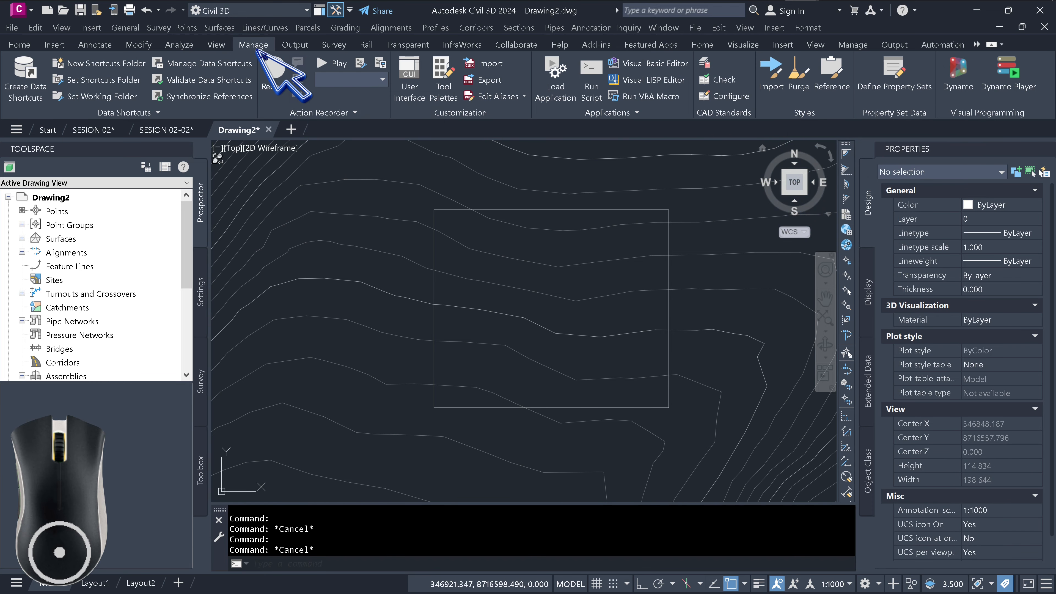
# Try to import styles and settings from another drawing into Drawing2.
pyautogui.click(762, 93)
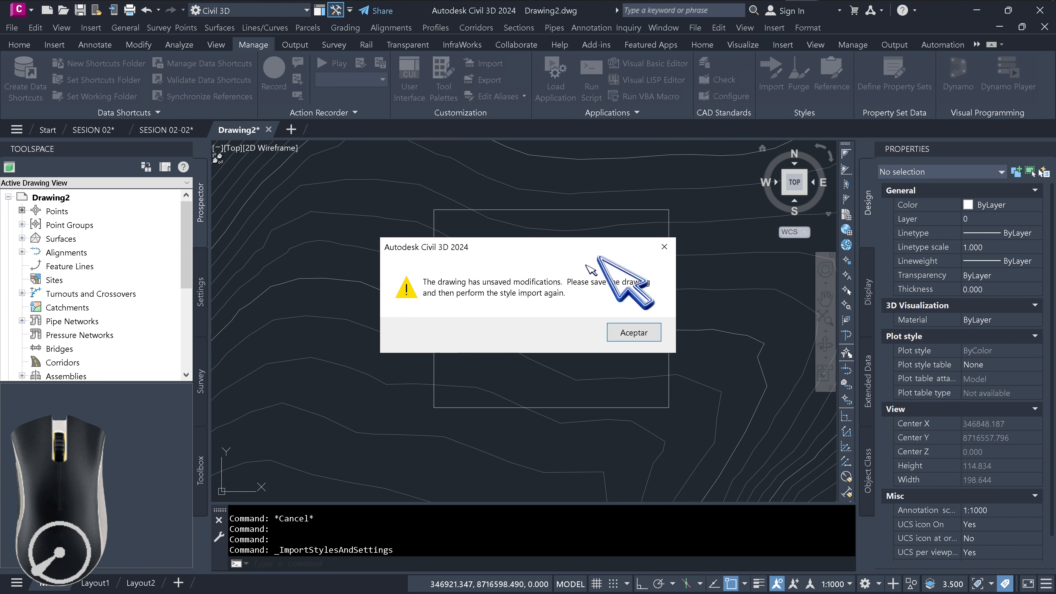
pyautogui.click(673, 250)
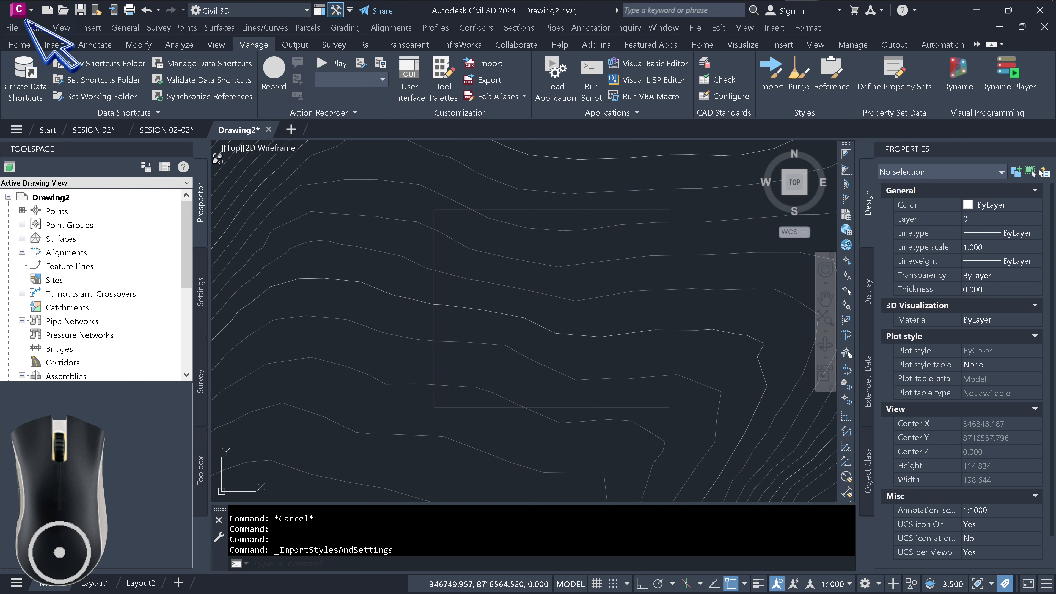
pyautogui.click(20, 11)
pyautogui.press('Escape')
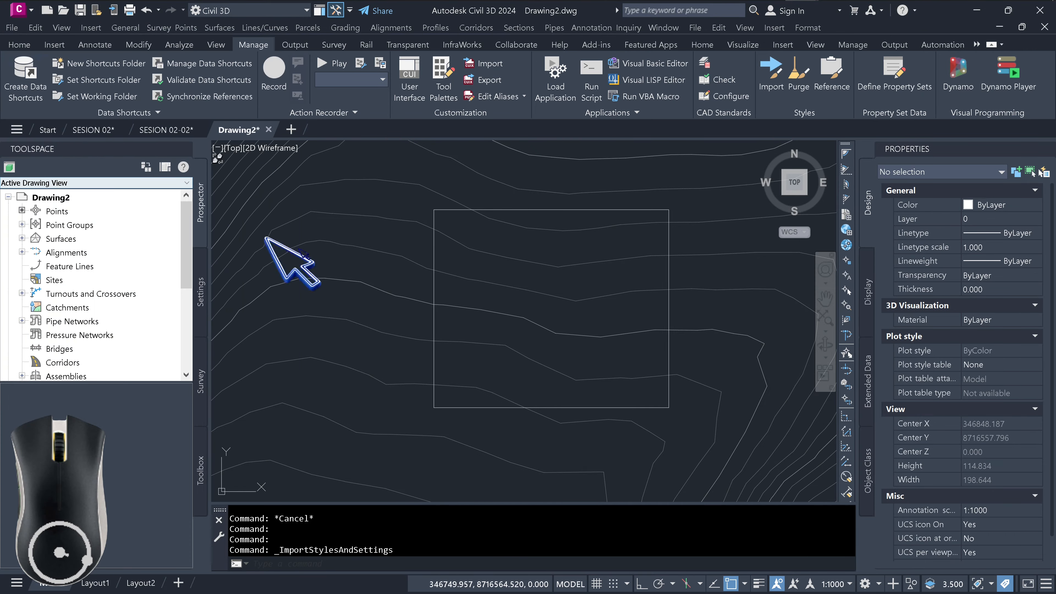
# Save the drawing as SESION 02-03 in the CIVIL 3D GRADING folder.
pyautogui.hotkey('ctrl', 'shift', 's')
pyautogui.click(712, 360)
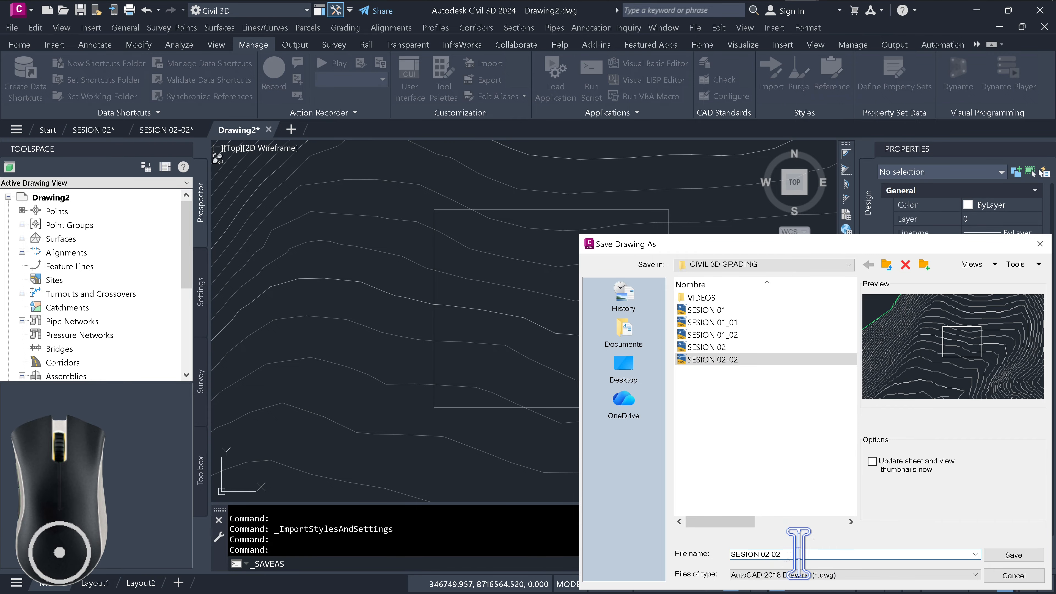
pyautogui.press('BackSpace')
pyautogui.write('3')
pyautogui.press('Return')
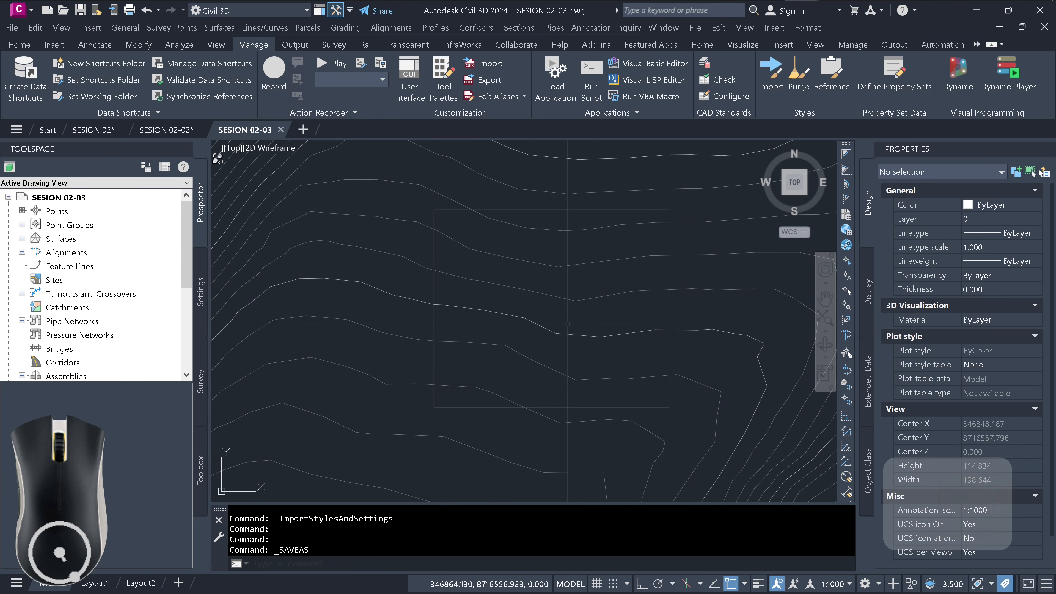
# Import the Surface and Grading styles together with the settings from the SESION 02 drawing, accepting that duplicate styles are overwritten.
pyautogui.click(784, 87)
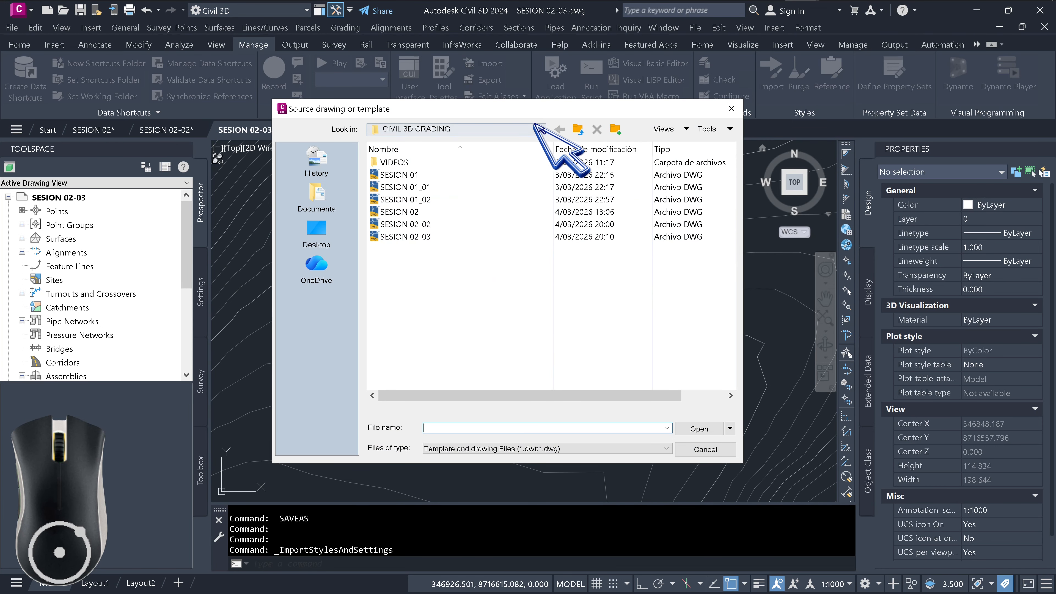
pyautogui.moveTo(551, 109); pyautogui.dragTo(559, 133)
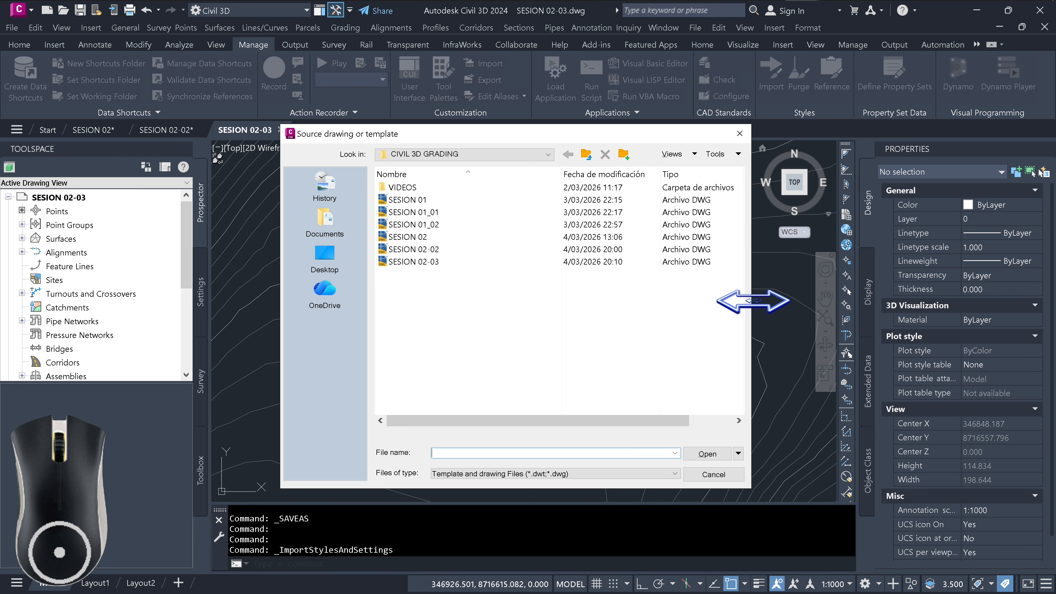
pyautogui.click(410, 237)
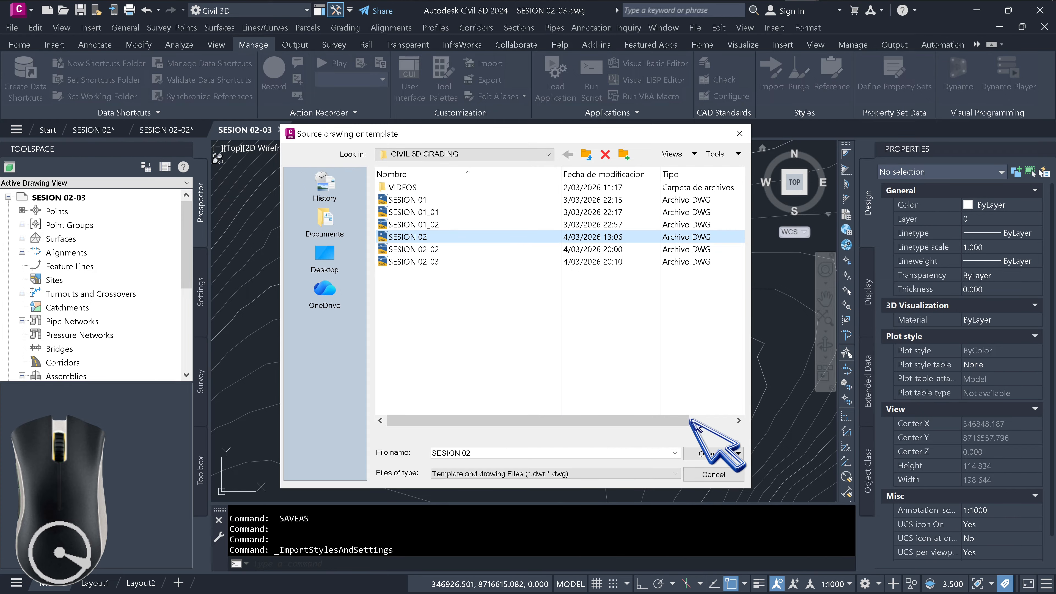
pyautogui.click(707, 453)
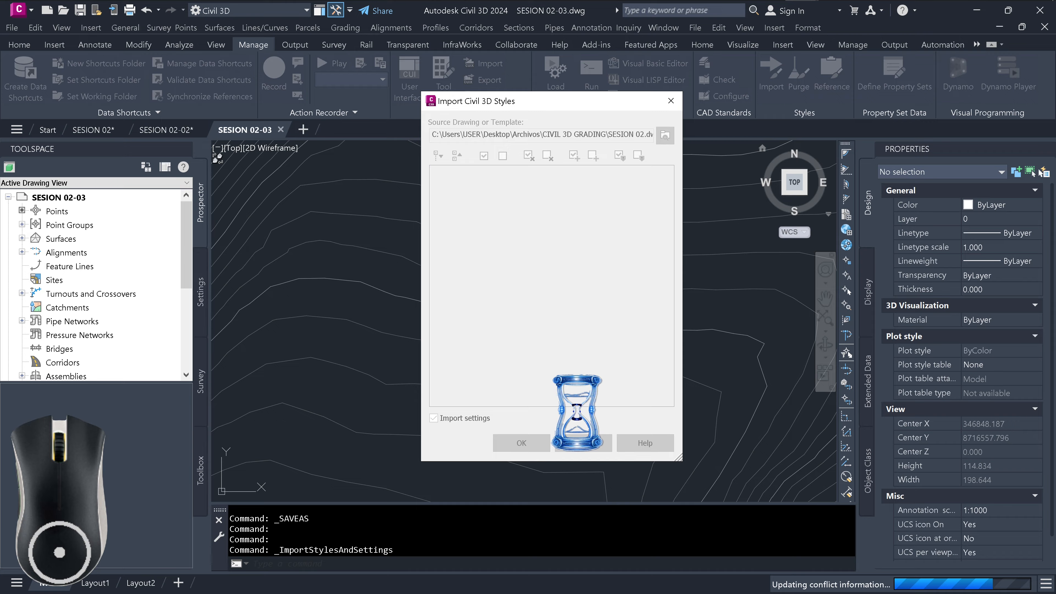
pyautogui.click(519, 442)
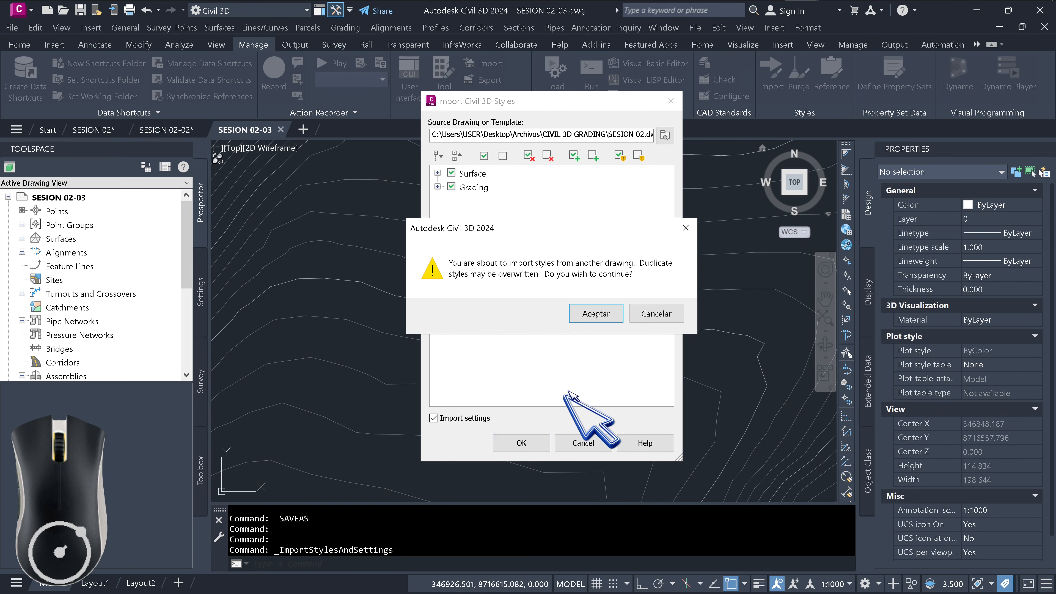
pyautogui.click(606, 319)
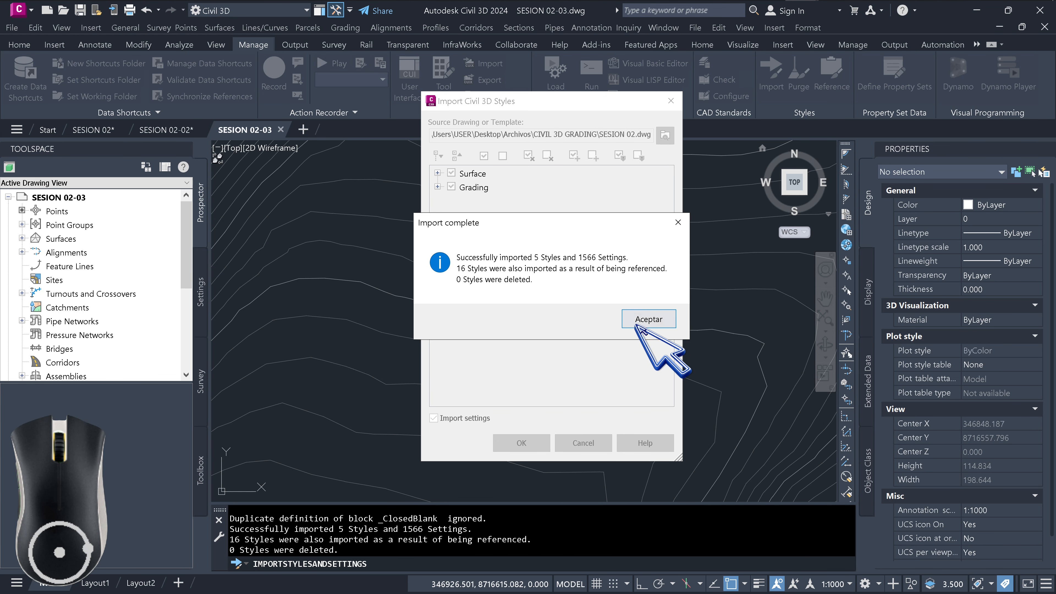
pyautogui.click(639, 325)
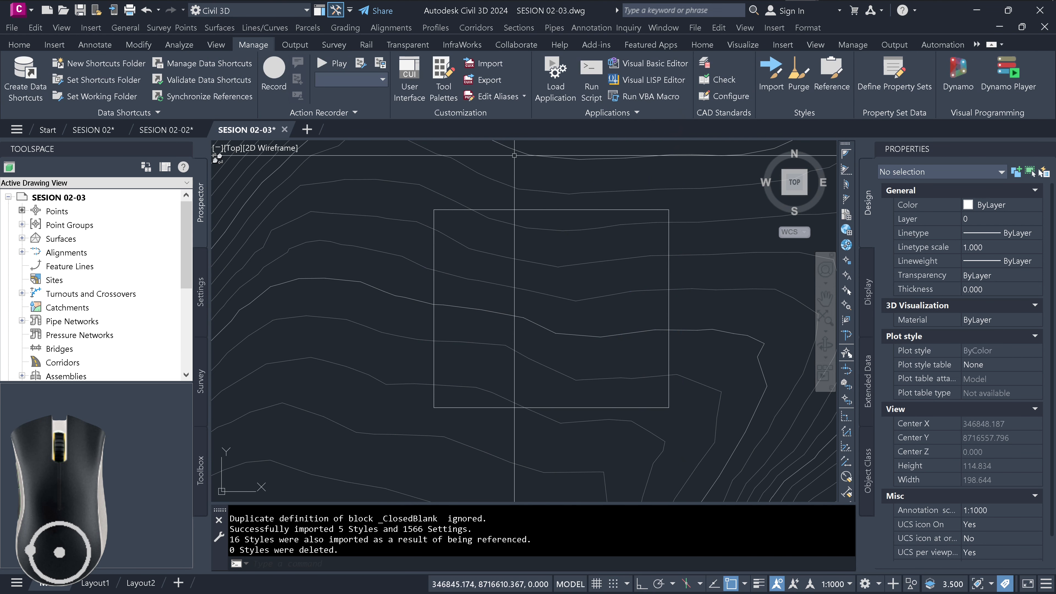
# Start the grading creation tools and select the _GSuperficie grading criteria.
pyautogui.click(351, 27)
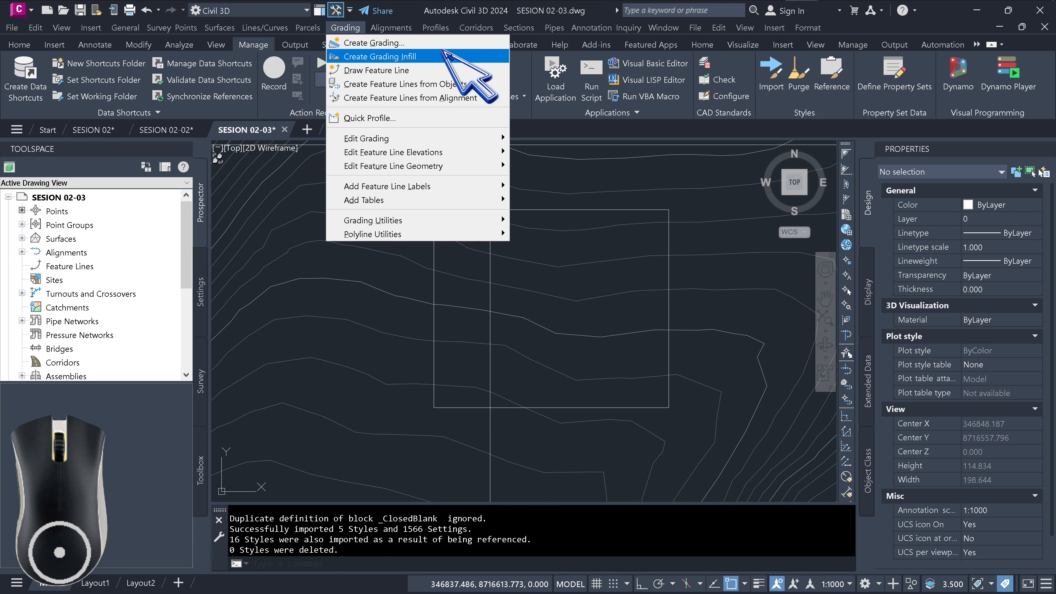
pyautogui.click(443, 43)
pyautogui.moveTo(472, 292); pyautogui.dragTo(442, 332, button='middle')
pyautogui.click(487, 178)
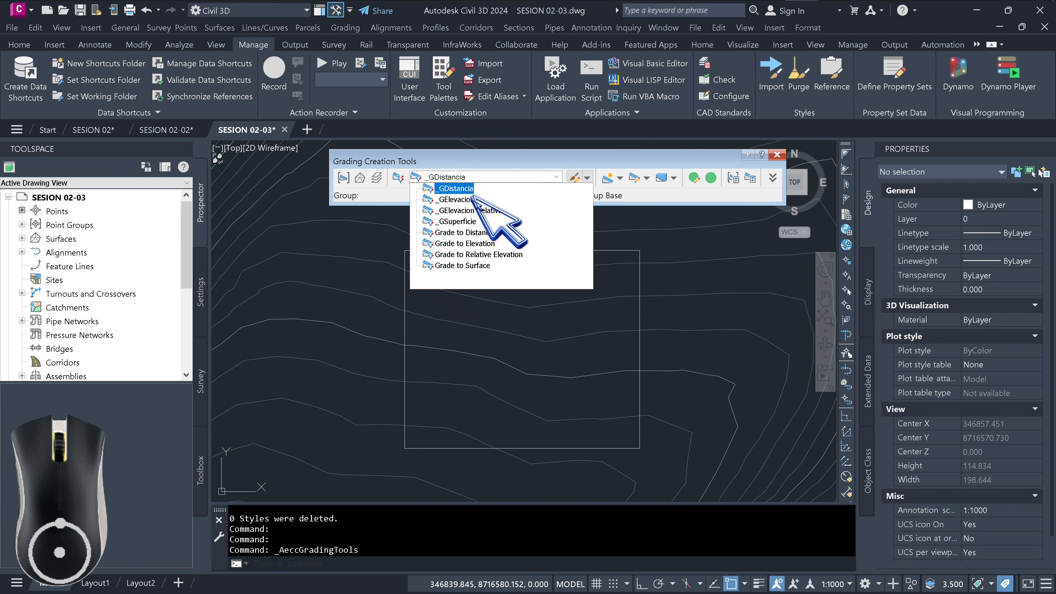
pyautogui.click(457, 221)
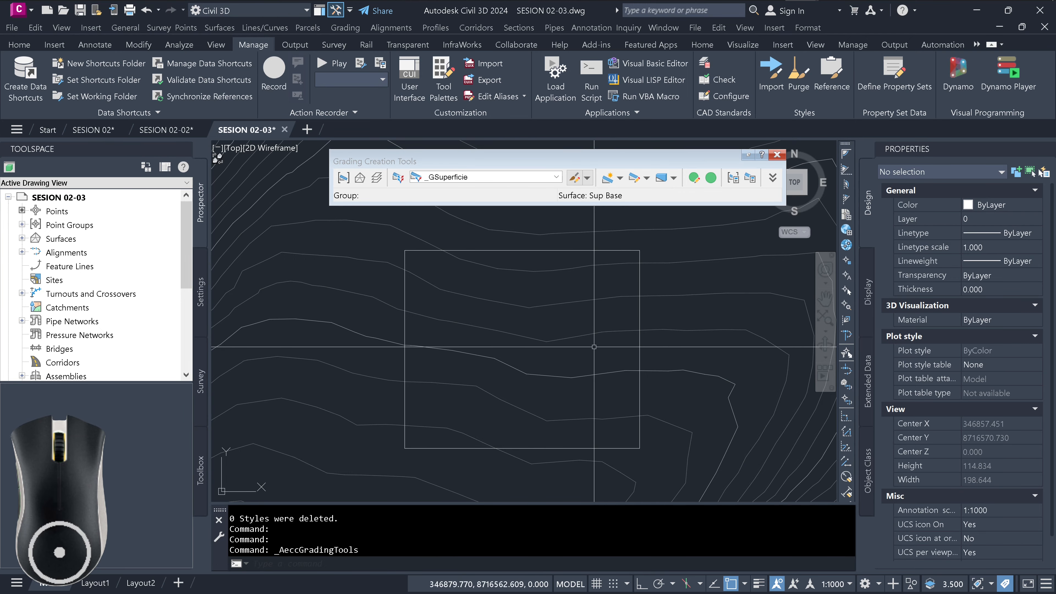
pyautogui.write('rec')
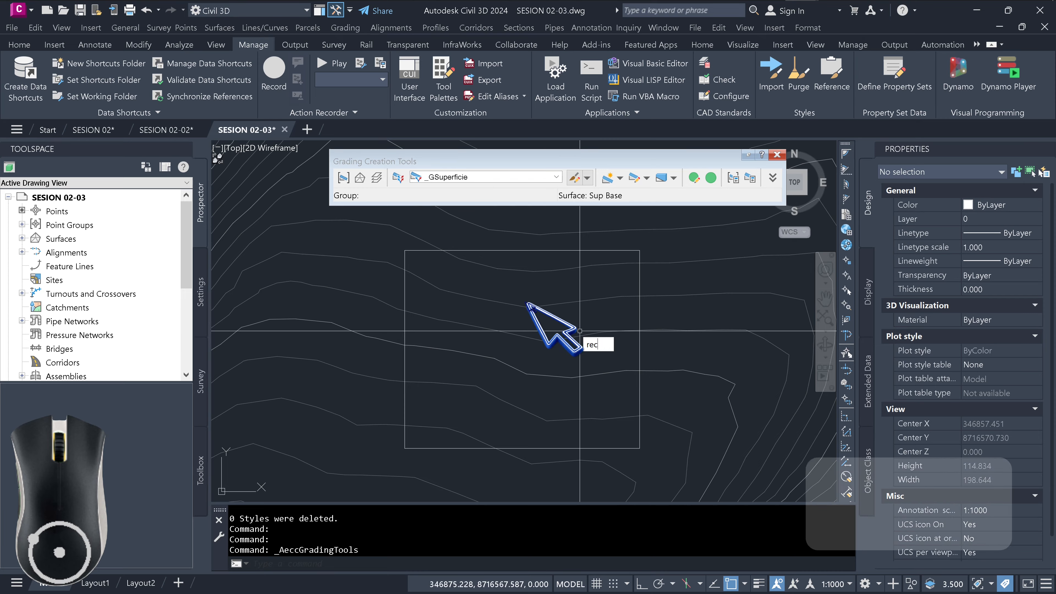
pyautogui.press('space')
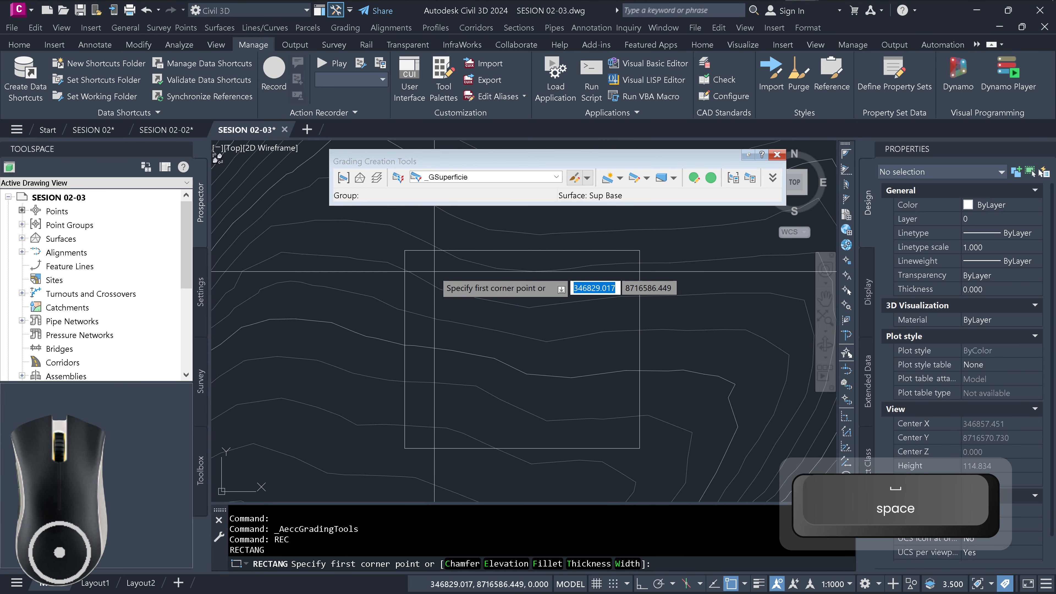
pyautogui.press('Escape')
# Offset the rectangle inward by 10 to make a second rectangle inside it.
pyautogui.click(431, 250)
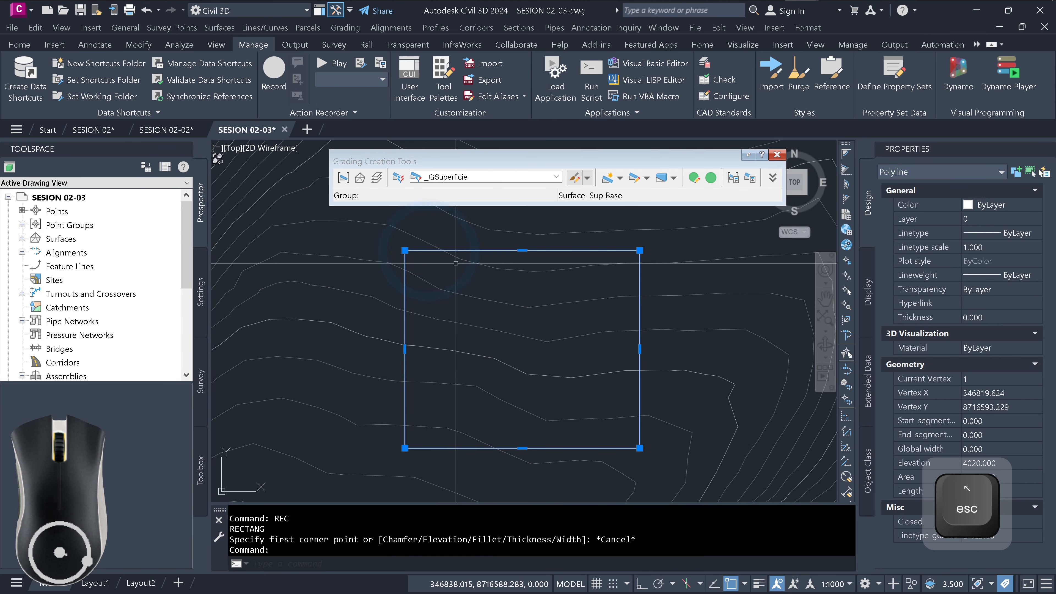
pyautogui.write('offset')
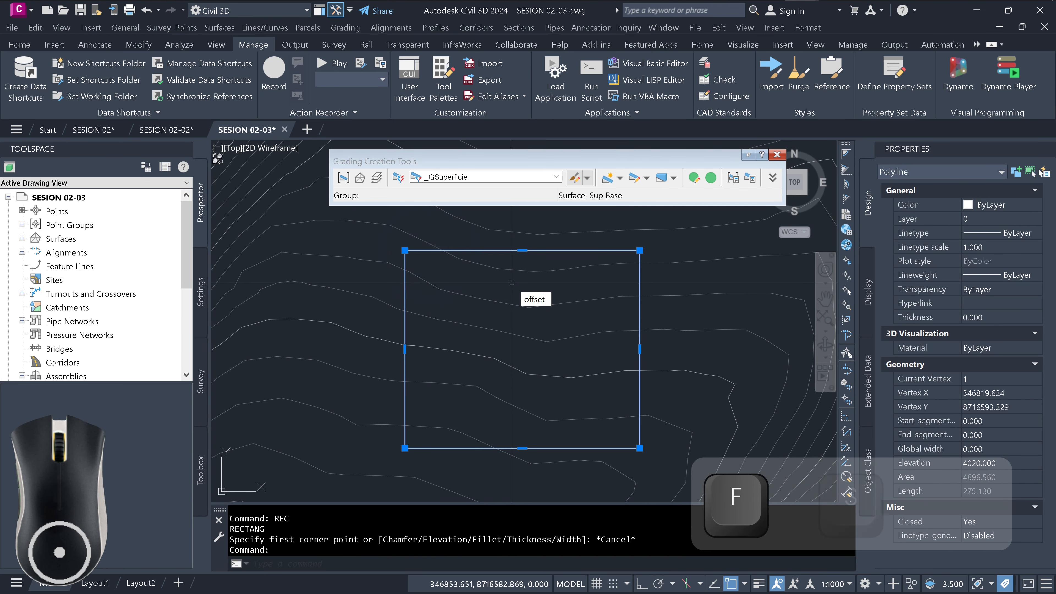
pyautogui.press('Return')
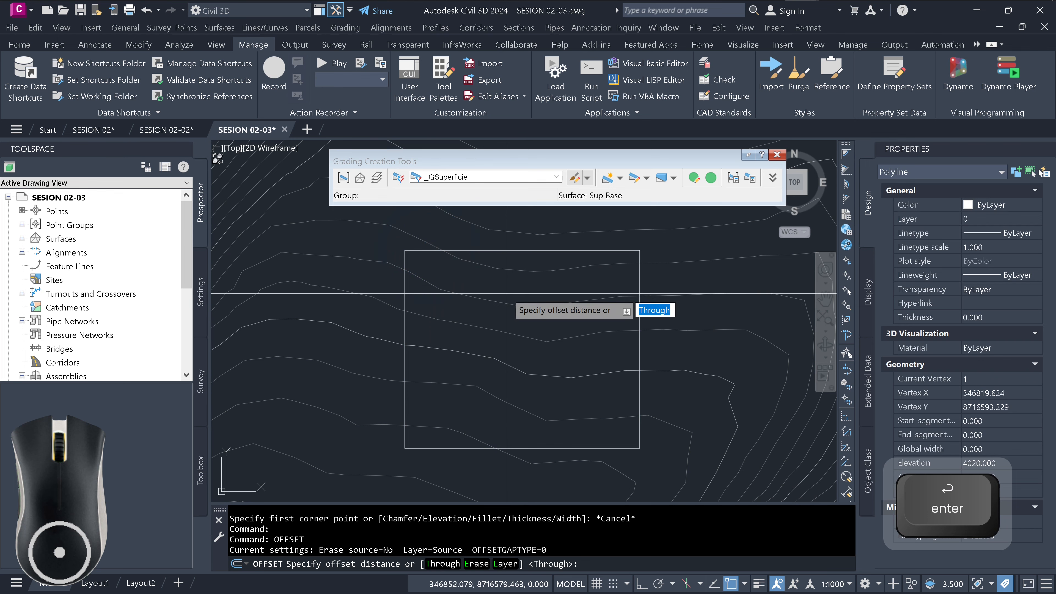
pyautogui.write('10')
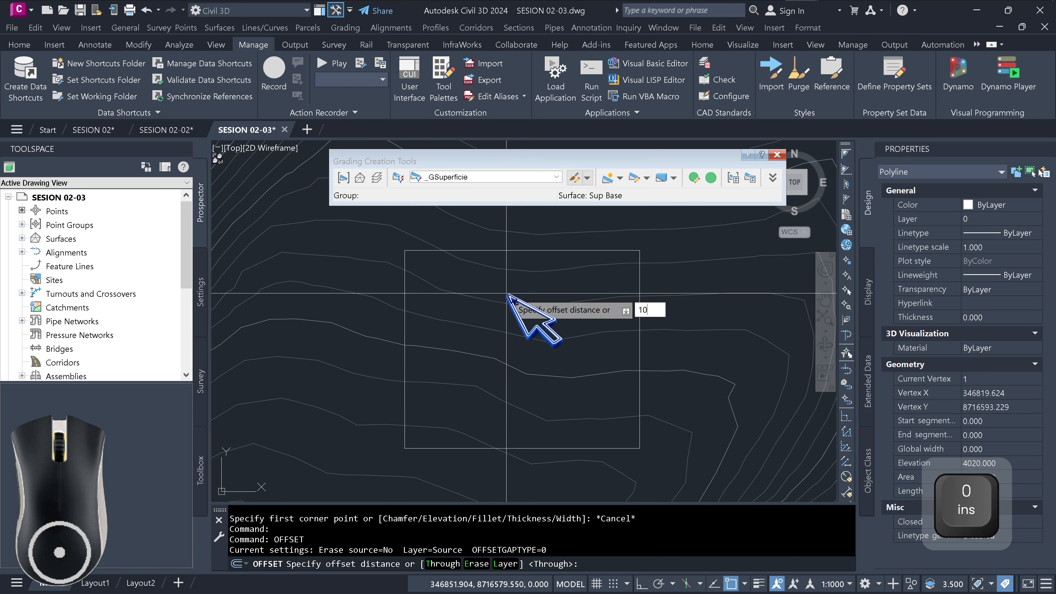
pyautogui.press('Return')
pyautogui.click(506, 294)
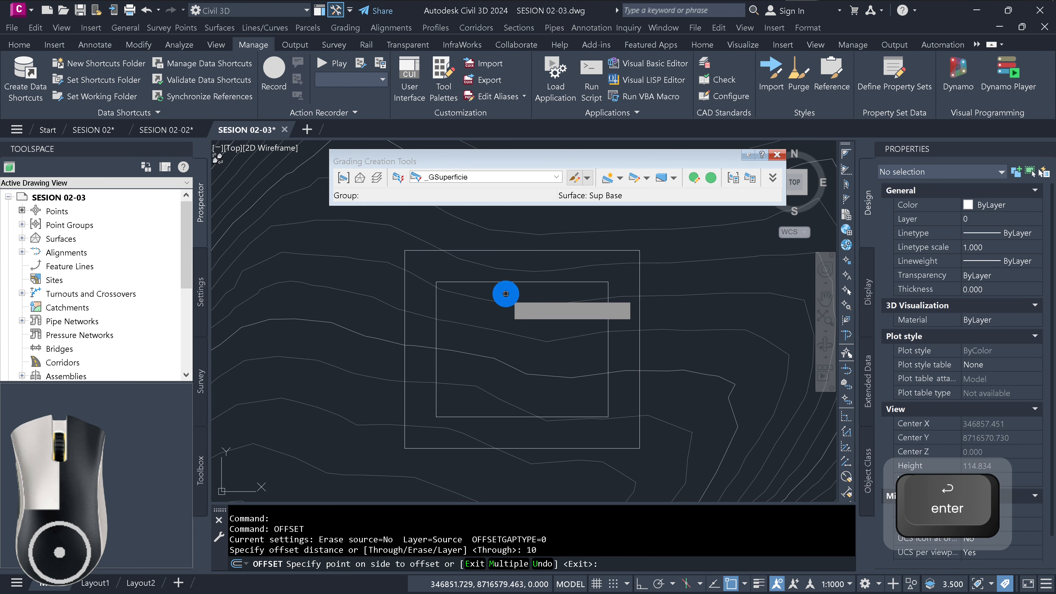
# Try to offset the inner rectangle inward by 5, and erase the rectangle this produces.
pyautogui.click(527, 282)
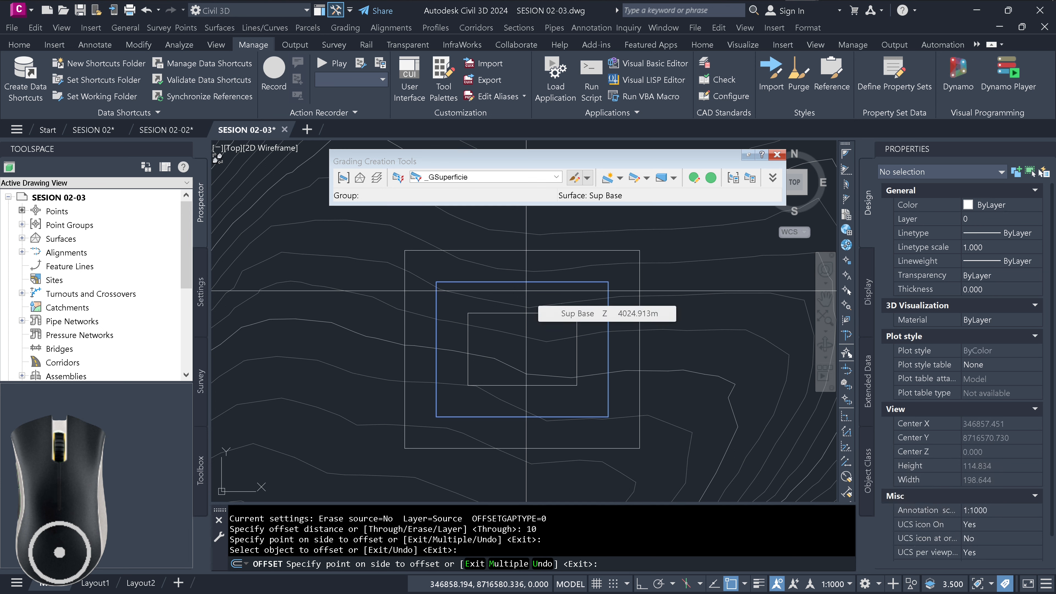
pyautogui.write('5')
pyautogui.press('Return')
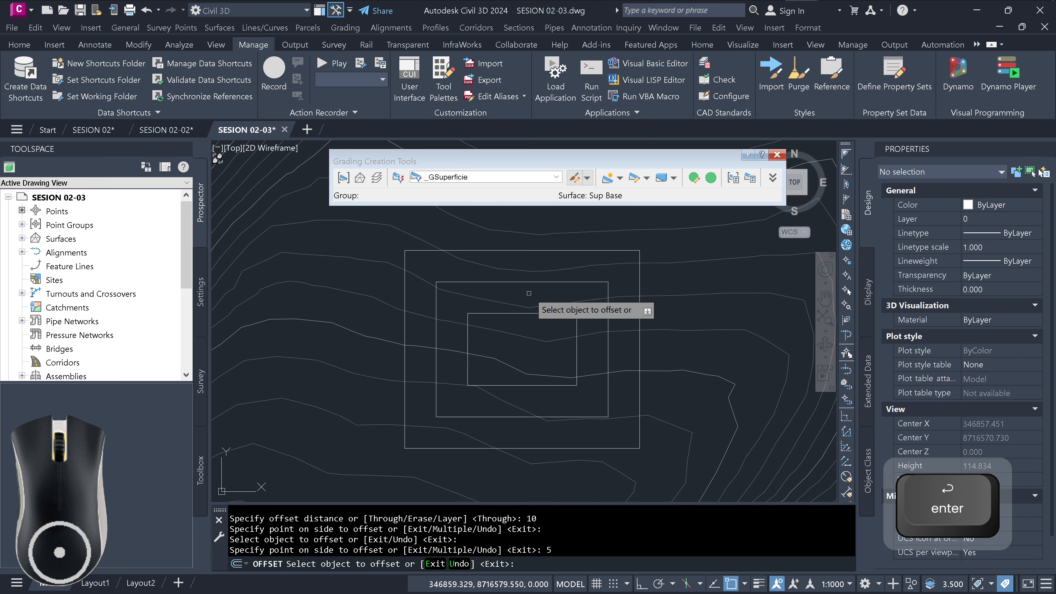
pyautogui.press('Escape')
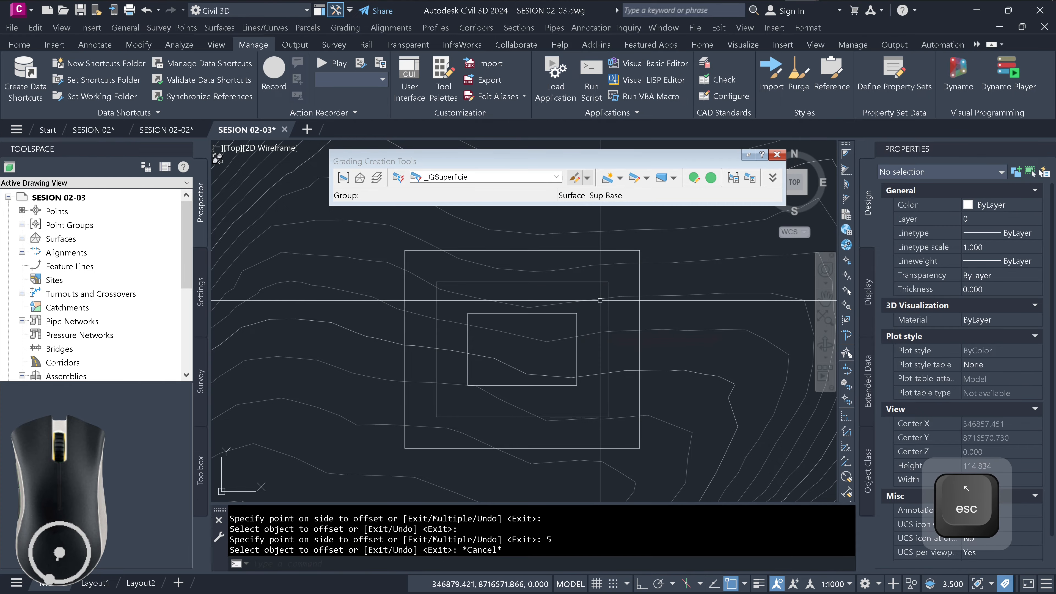
pyautogui.click(573, 327)
pyautogui.press('Delete')
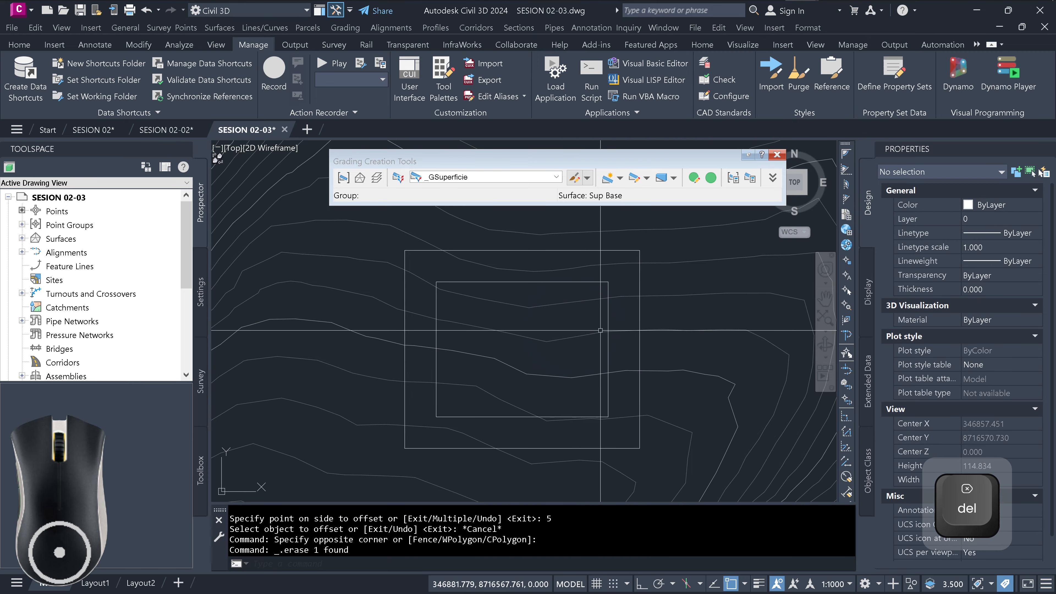
# Offset the second rectangle inward by 5, and offset the resulting rectangle inward by 5 again.
pyautogui.press('space')
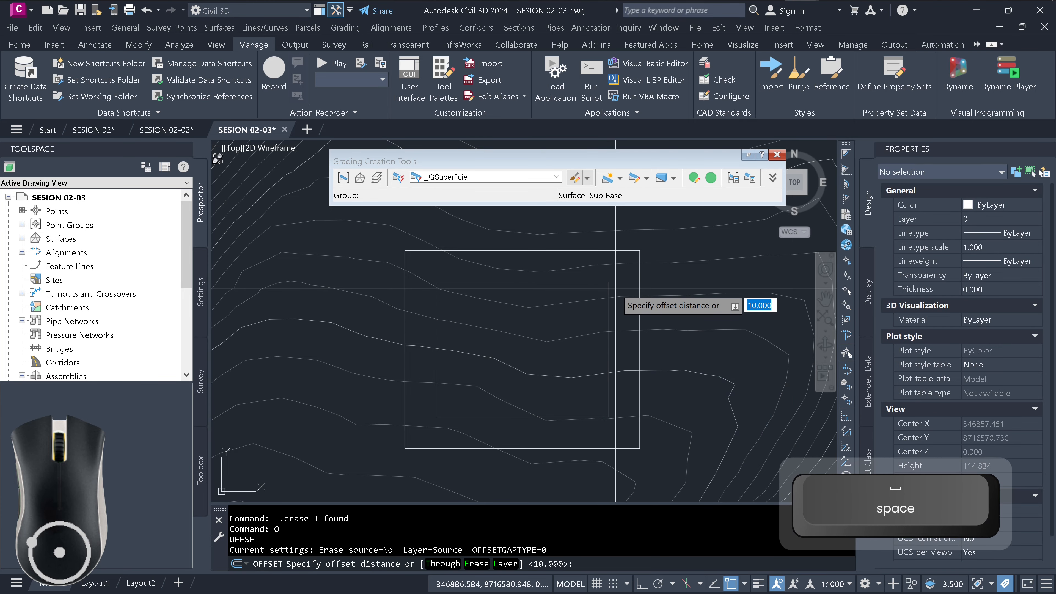
pyautogui.write('5')
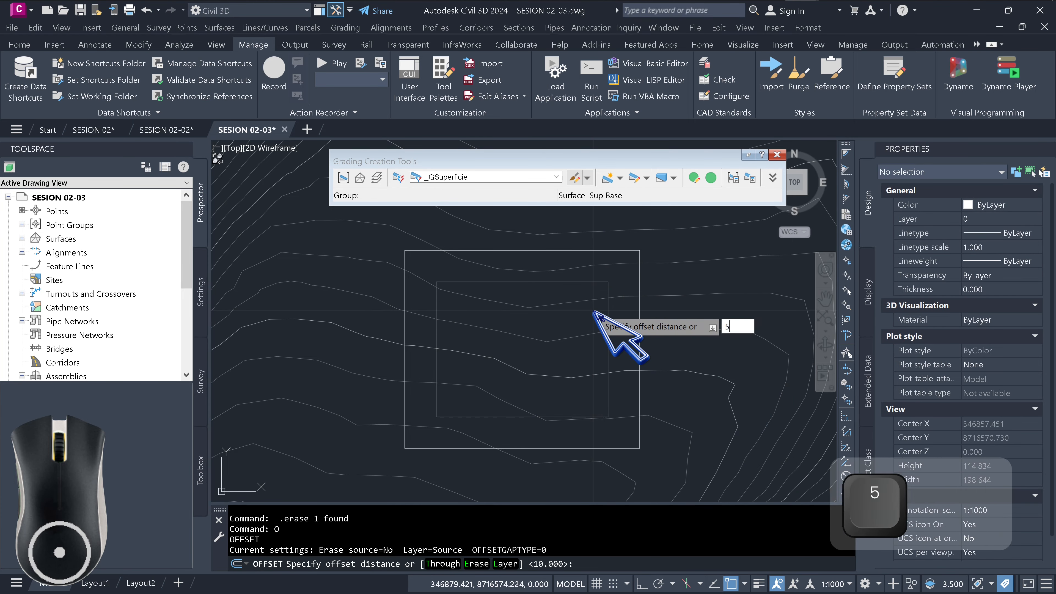
pyautogui.press('Return')
pyautogui.click(609, 311)
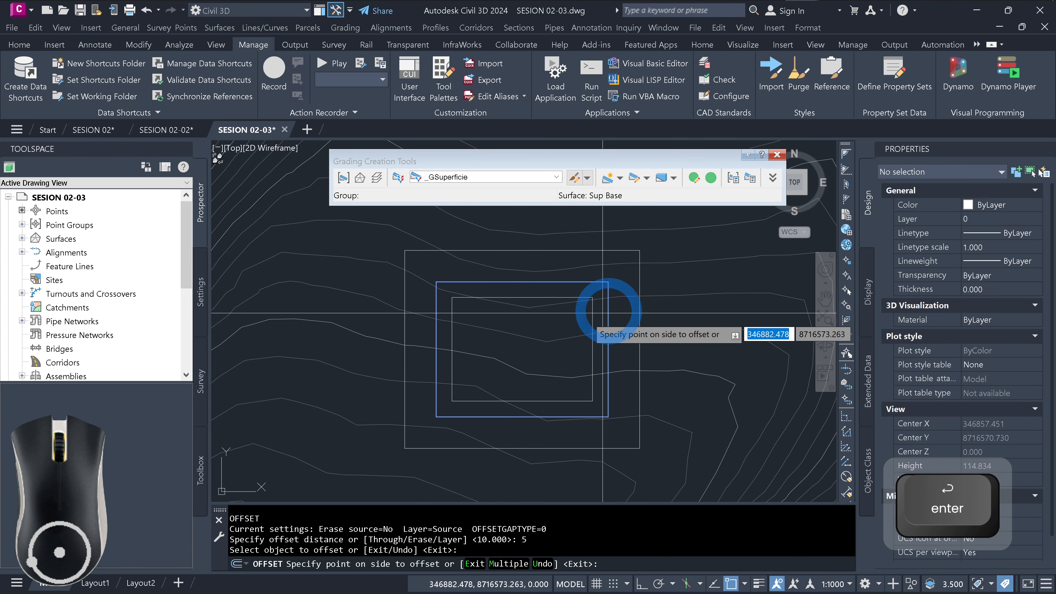
pyautogui.click(591, 327)
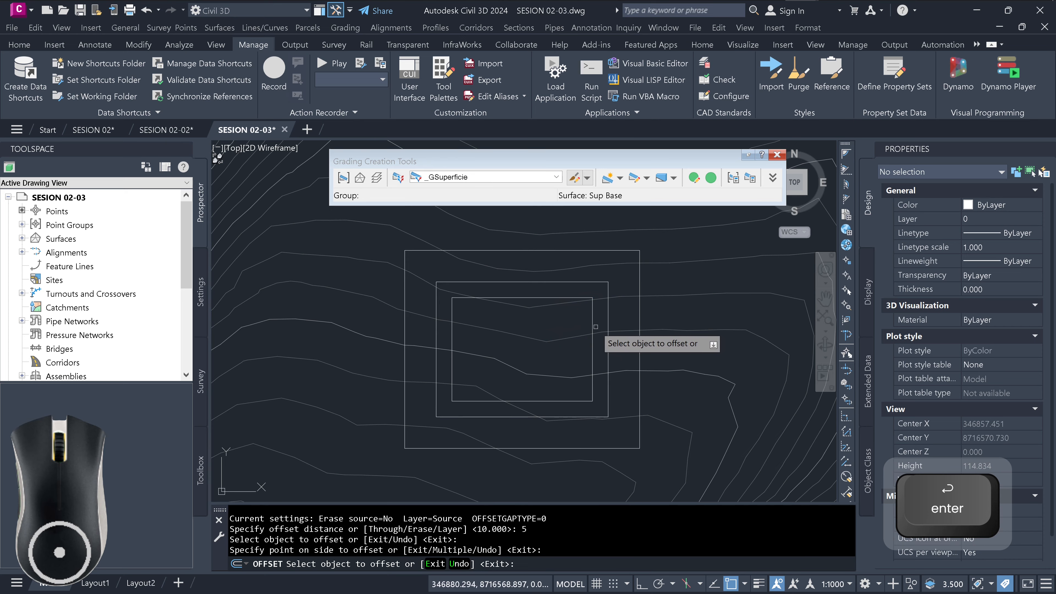
pyautogui.click(594, 327)
pyautogui.click(580, 336)
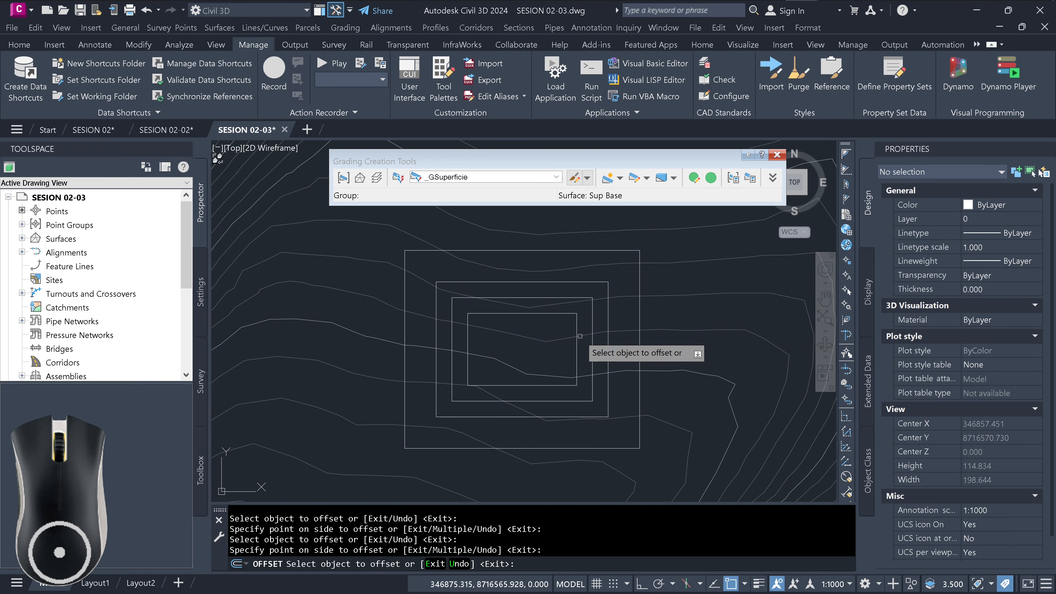
pyautogui.press('Escape')
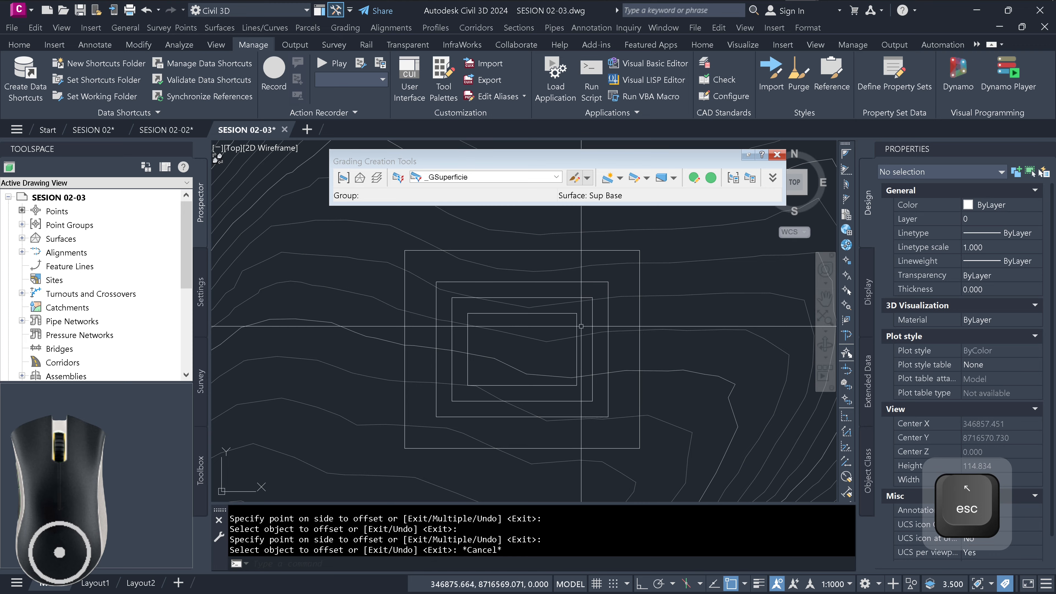
# Offset the innermost of the four rectangles inward by 5 to make a fifth one.
pyautogui.click(579, 310)
pyautogui.click(571, 325)
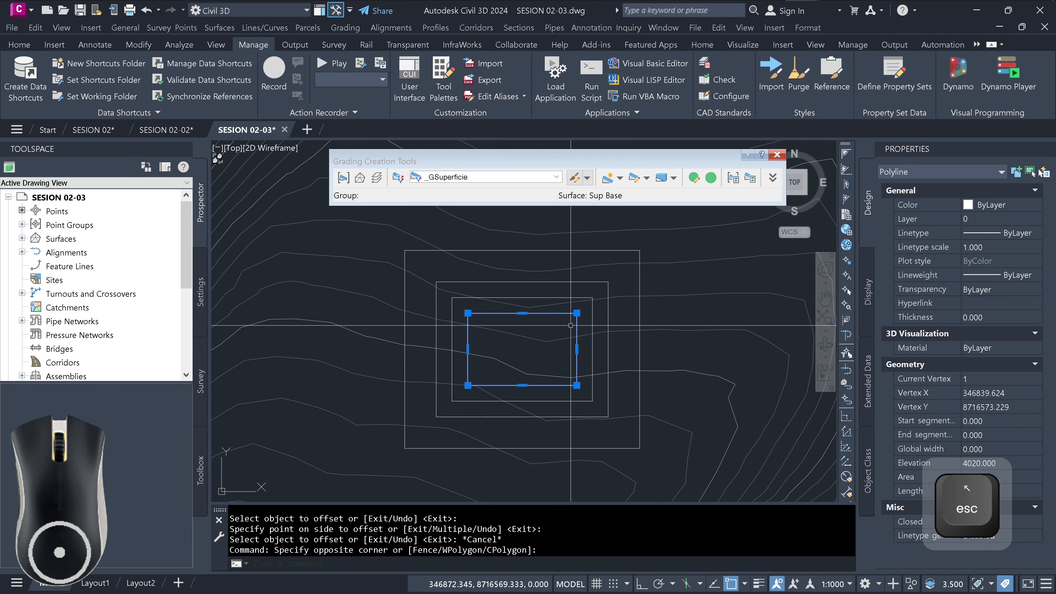
pyautogui.press('space')
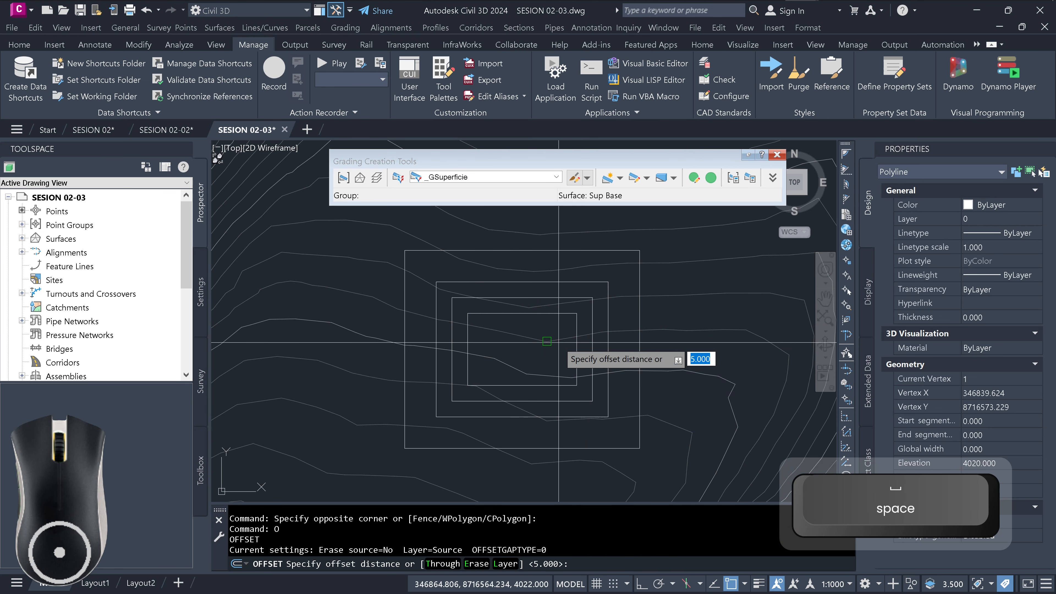
pyautogui.press('Return')
pyautogui.click(558, 343)
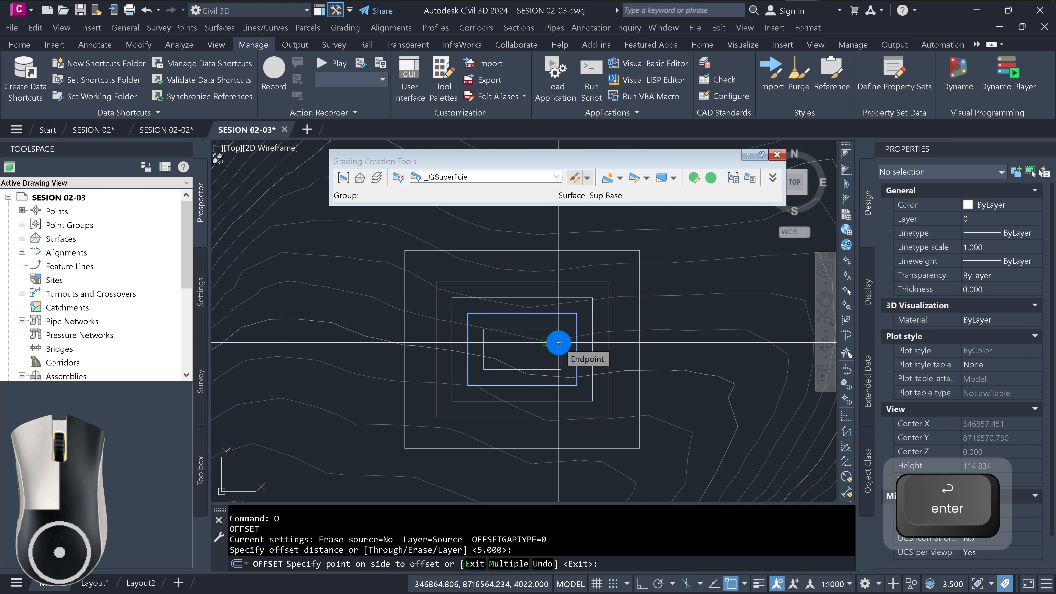
pyautogui.press('Escape')
# Check the elevation of the two outermost rectangles.
pyautogui.moveTo(556, 358); pyautogui.dragTo(617, 353, button='middle')
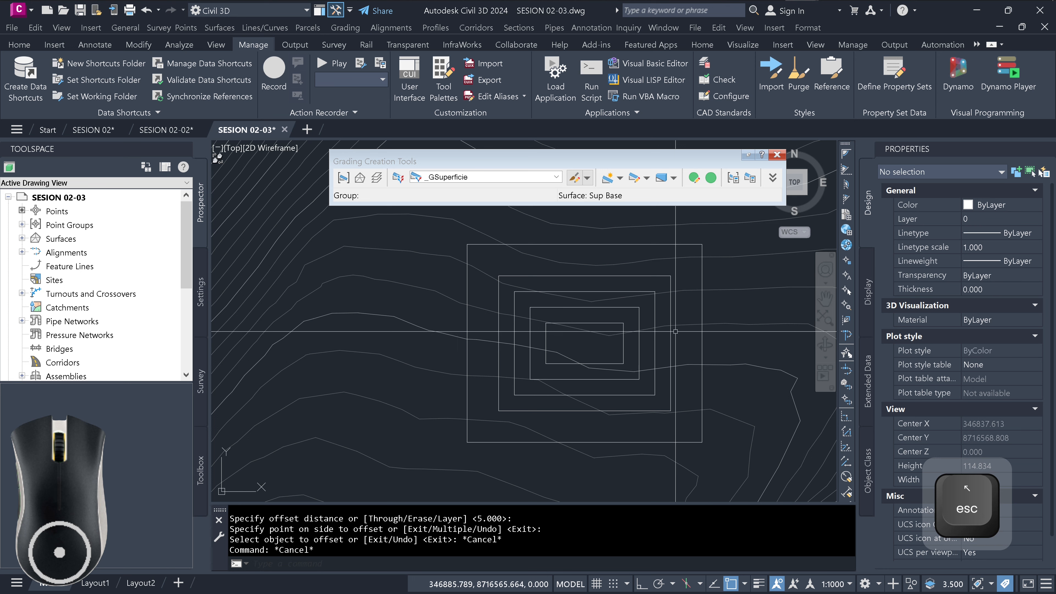
pyautogui.click(726, 310)
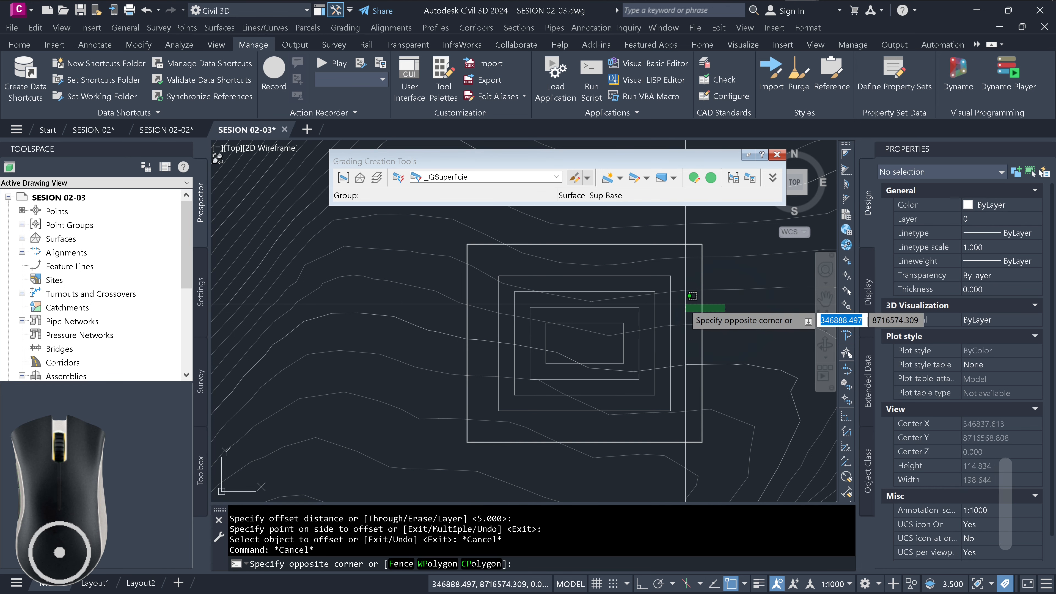
pyautogui.click(664, 305)
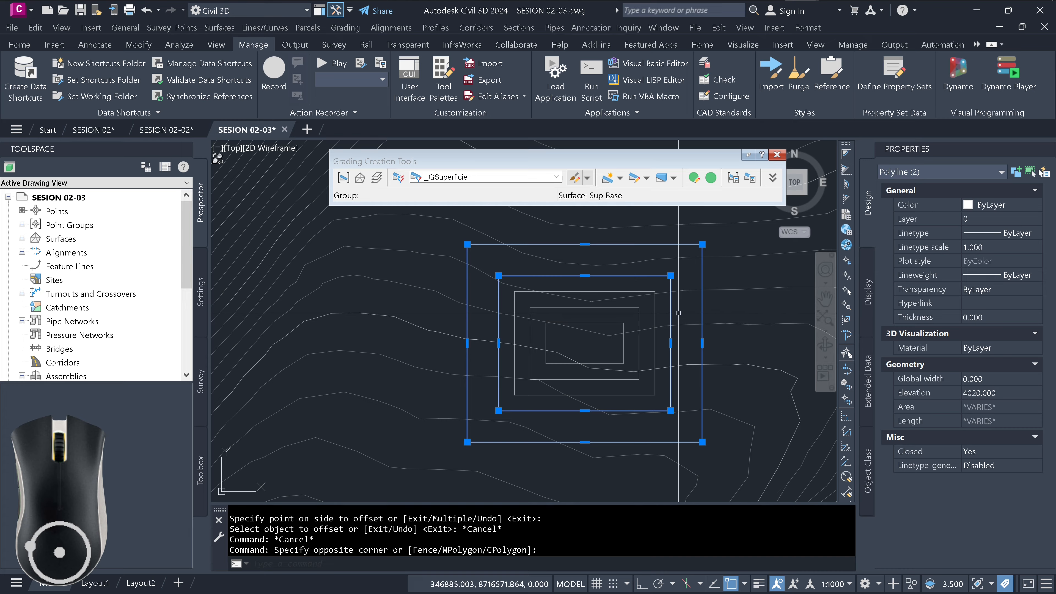
pyautogui.press('Escape')
pyautogui.click(672, 310)
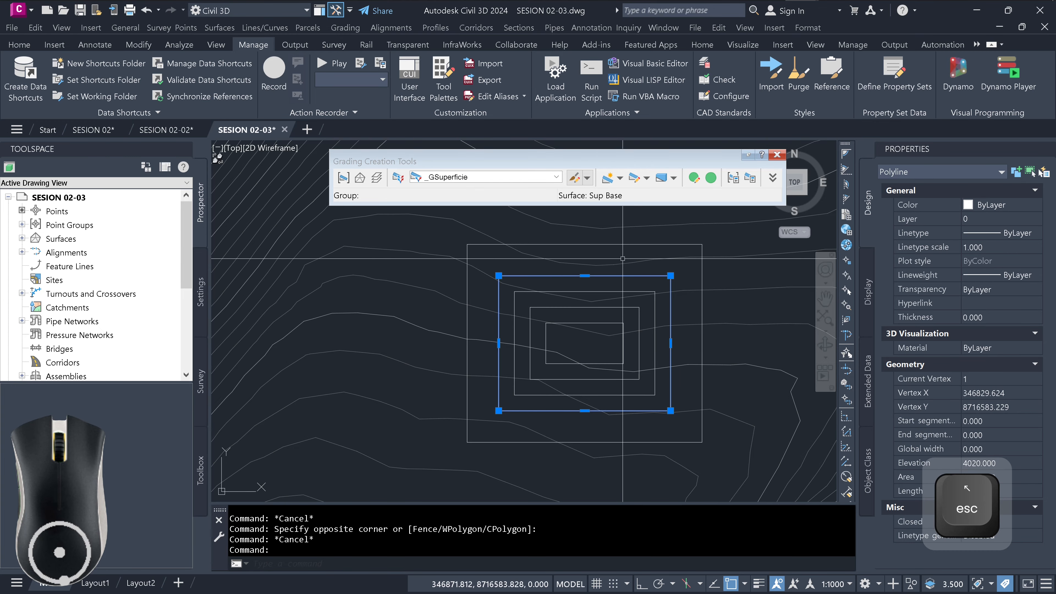
pyautogui.press('Escape')
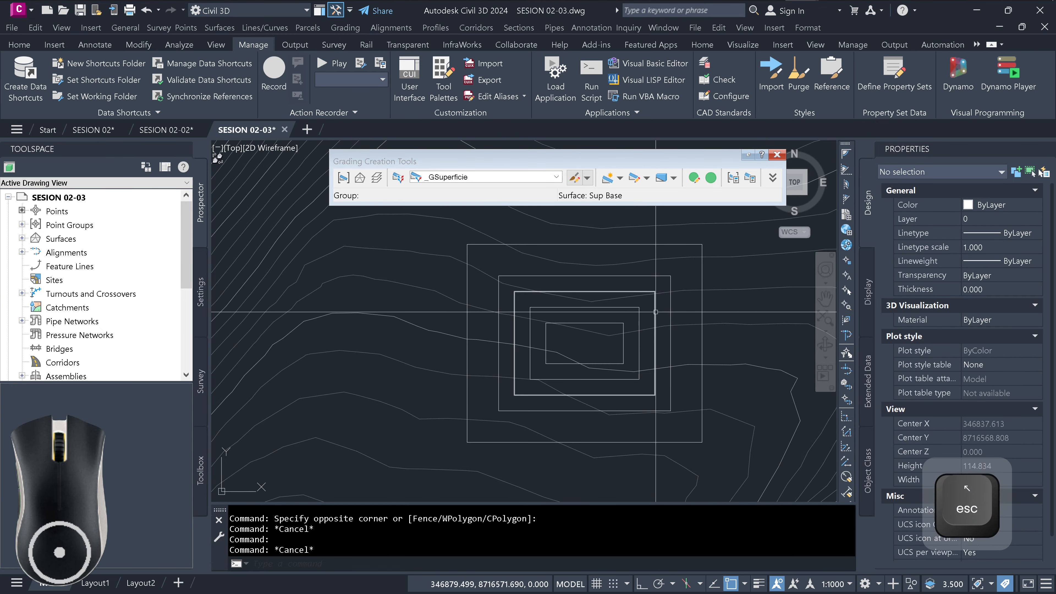
# Set the elevation of the third rectangle from the outside to 4025.
pyautogui.click(656, 312)
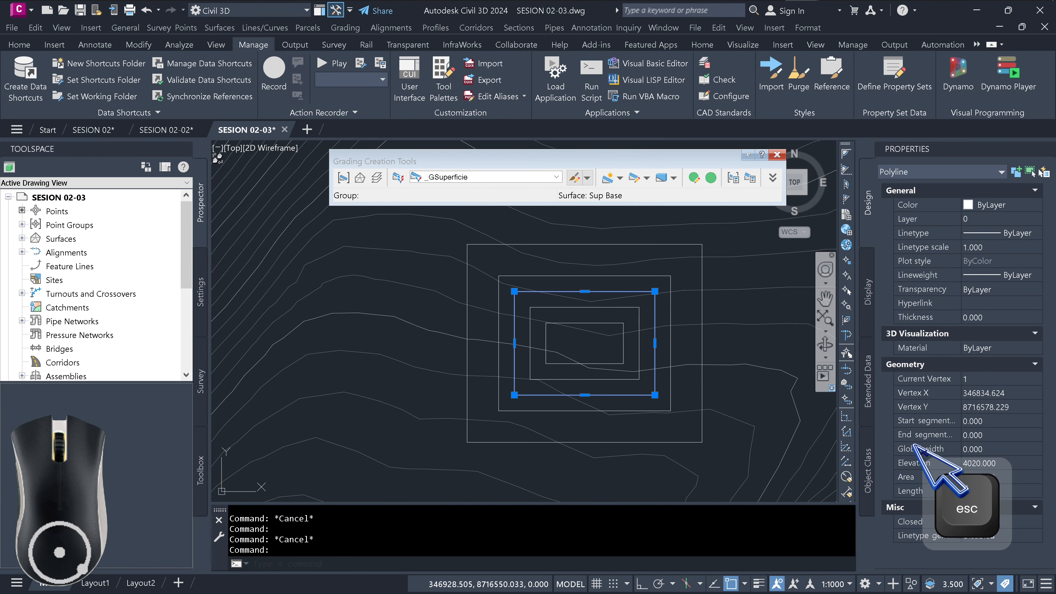
pyautogui.click(1019, 464)
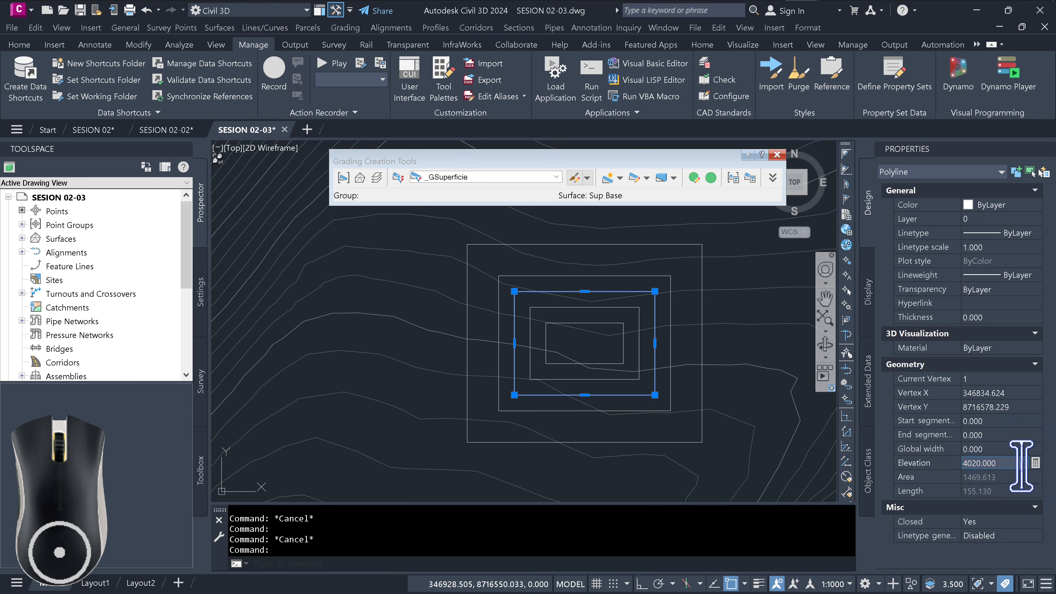
pyautogui.press('BackSpace')
pyautogui.press('BackSpace')
pyautogui.press('BackSpace')
pyautogui.press('BackSpace')
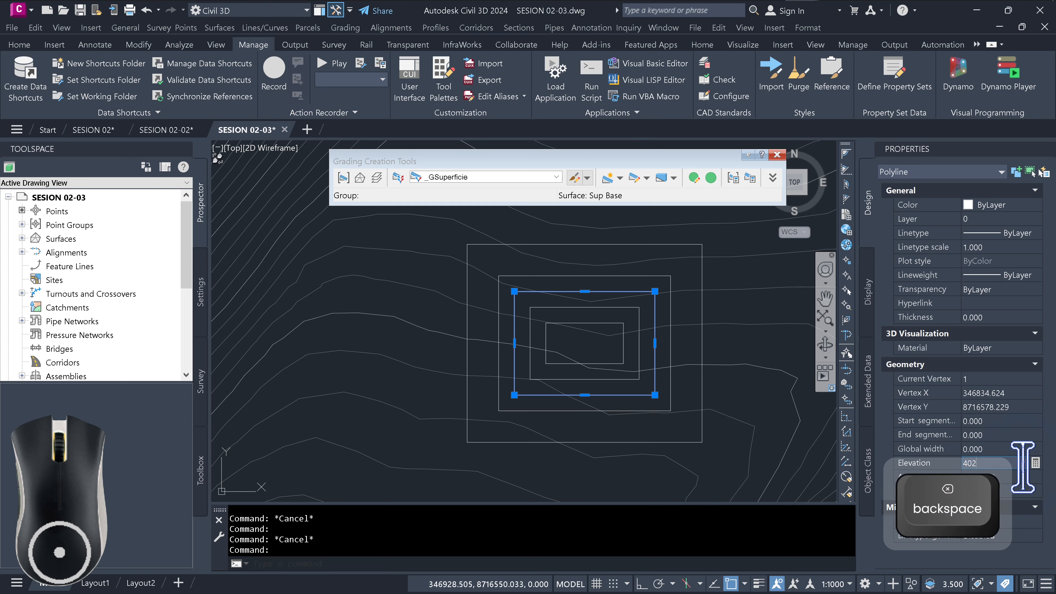
pyautogui.write('5')
pyautogui.press('Return')
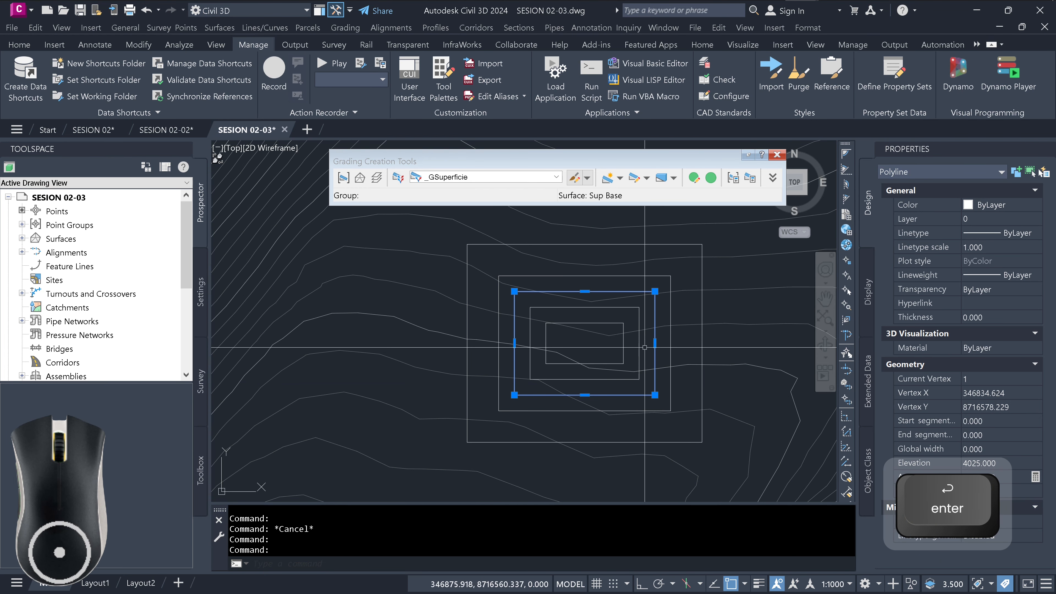
pyautogui.press('Escape')
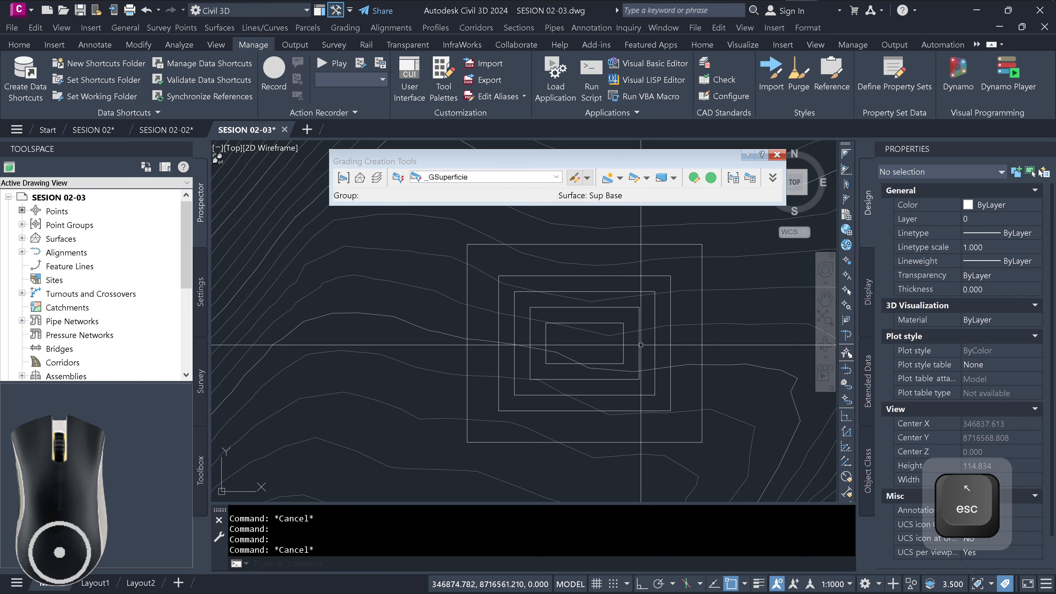
# Set the elevation of the fourth rectangle, just around the innermost one, to 4025.
pyautogui.click(641, 345)
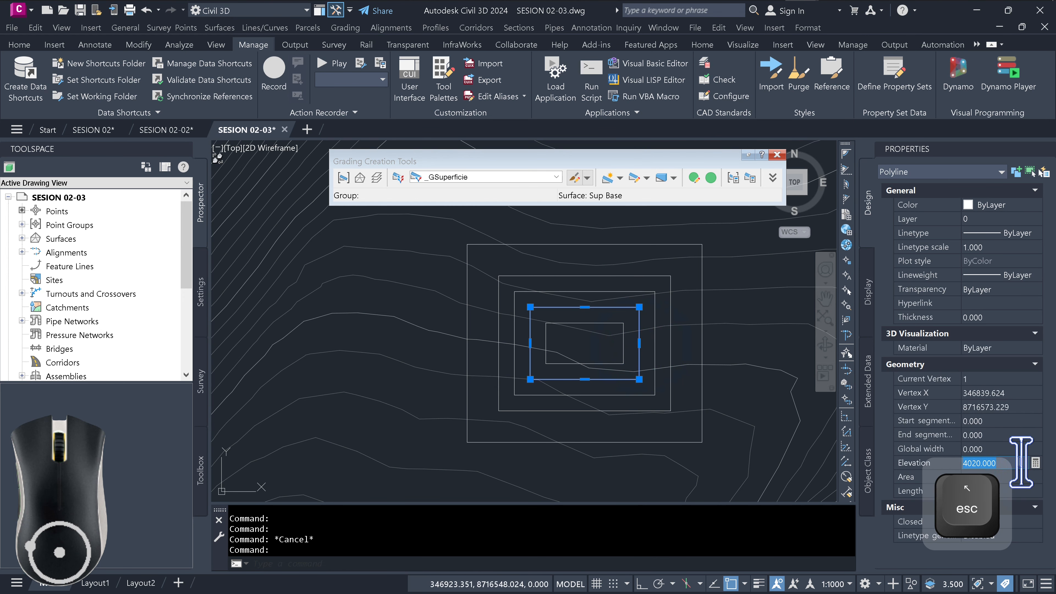
pyautogui.write('4025')
pyautogui.press('Return')
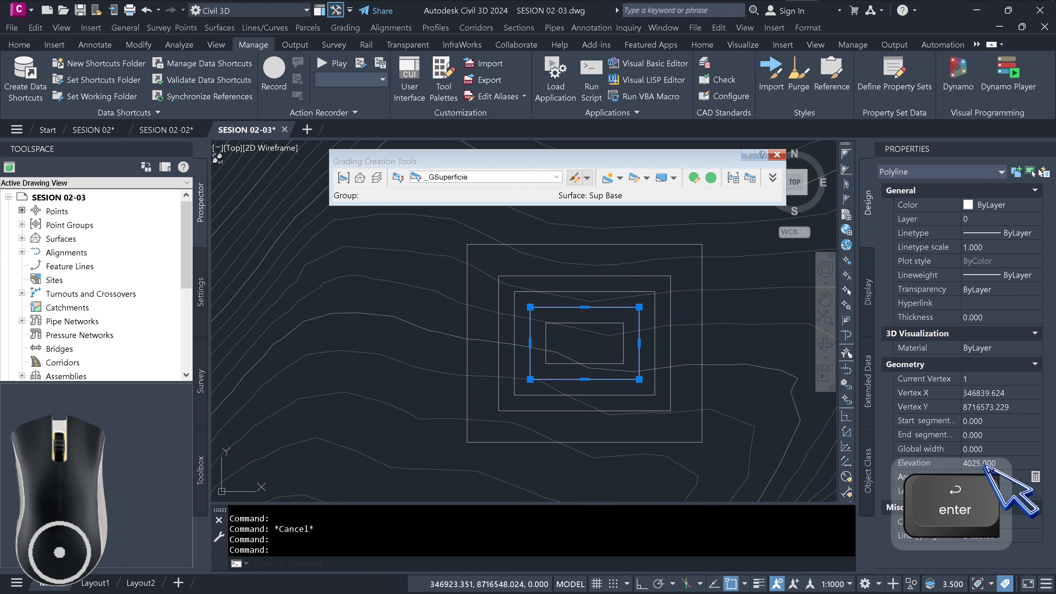
# Set the elevation of the innermost rectangle to 4030.
pyautogui.press('Escape')
pyautogui.click(625, 342)
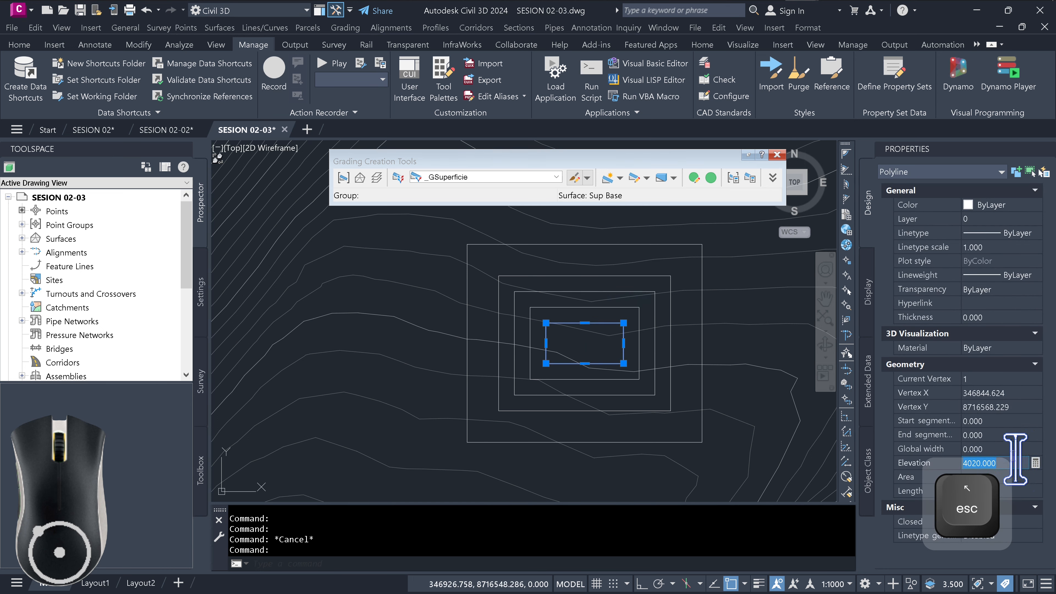
pyautogui.write('4030')
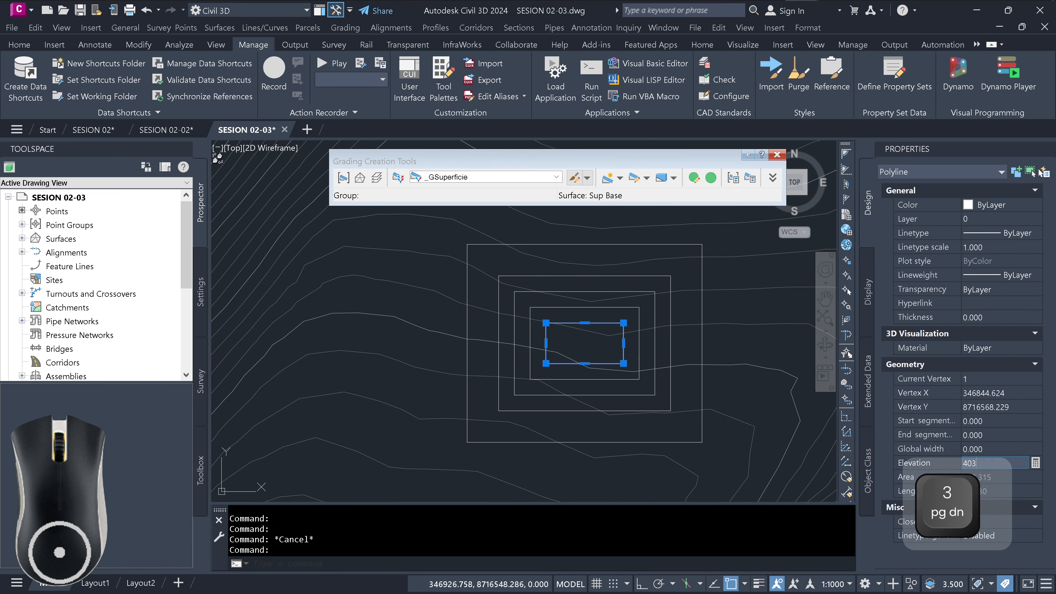
pyautogui.press('Return')
pyautogui.press('Escape')
pyautogui.press('Escape')
# Select all five nested rectangles and inspect their stepped elevations from the side in the Object Viewer.
pyautogui.click(714, 357)
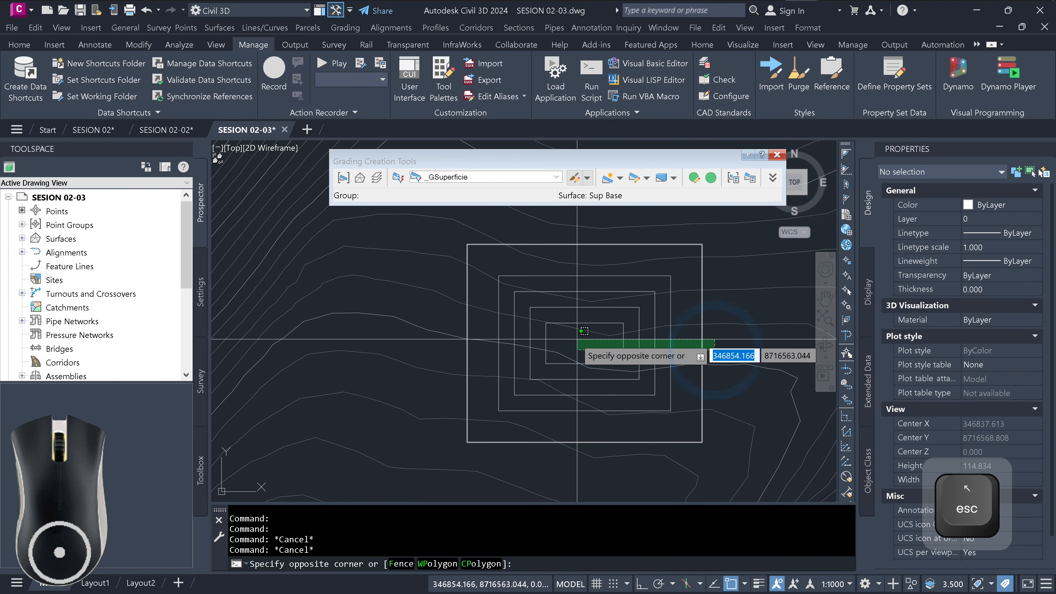
pyautogui.click(623, 360)
pyautogui.rightClick(623, 360)
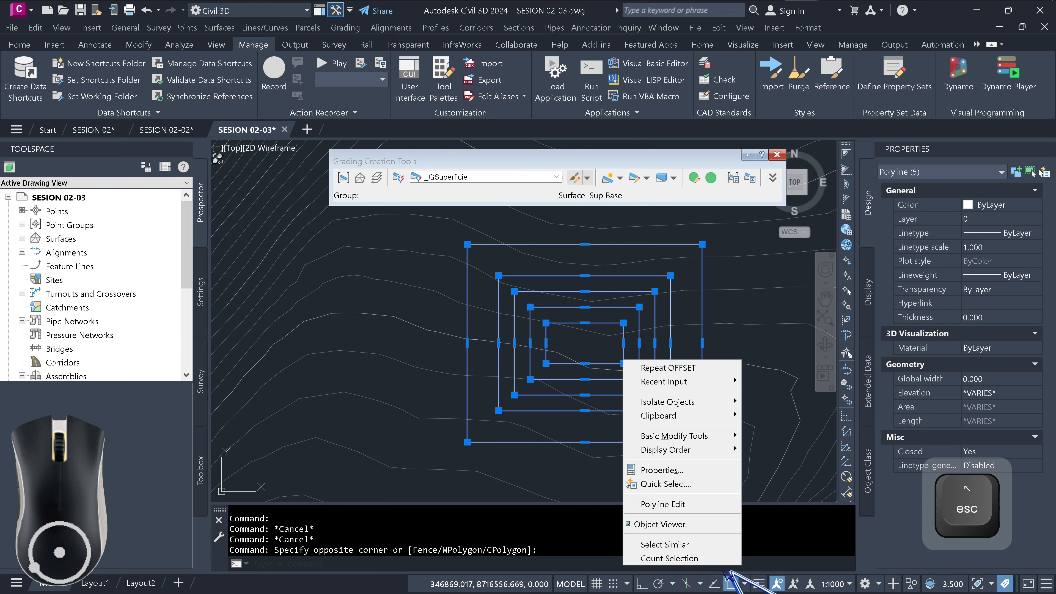
pyautogui.click(683, 524)
pyautogui.moveTo(703, 342); pyautogui.dragTo(891, 302)
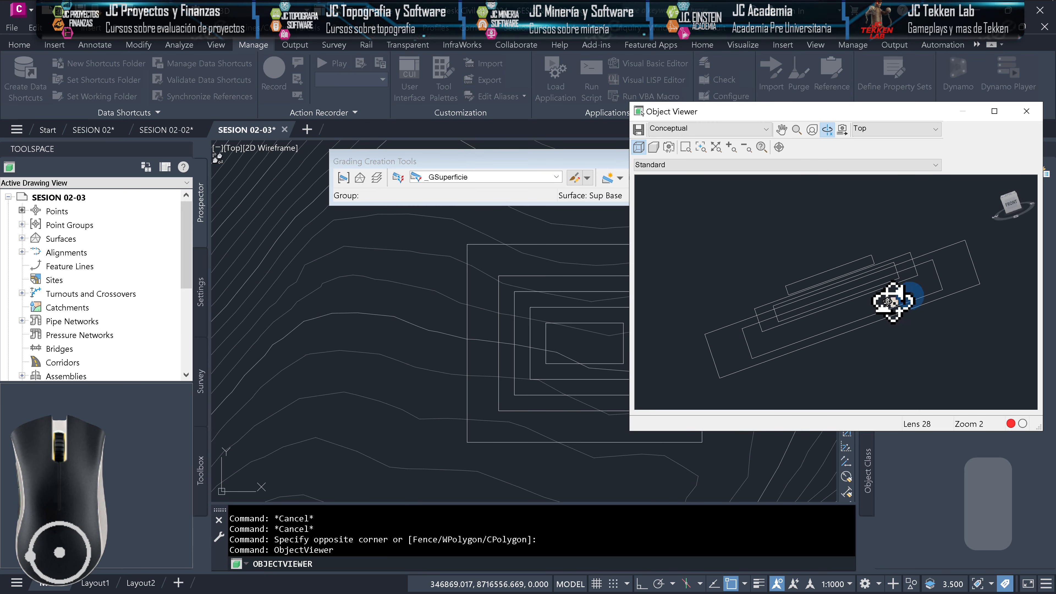
pyautogui.press('Escape')
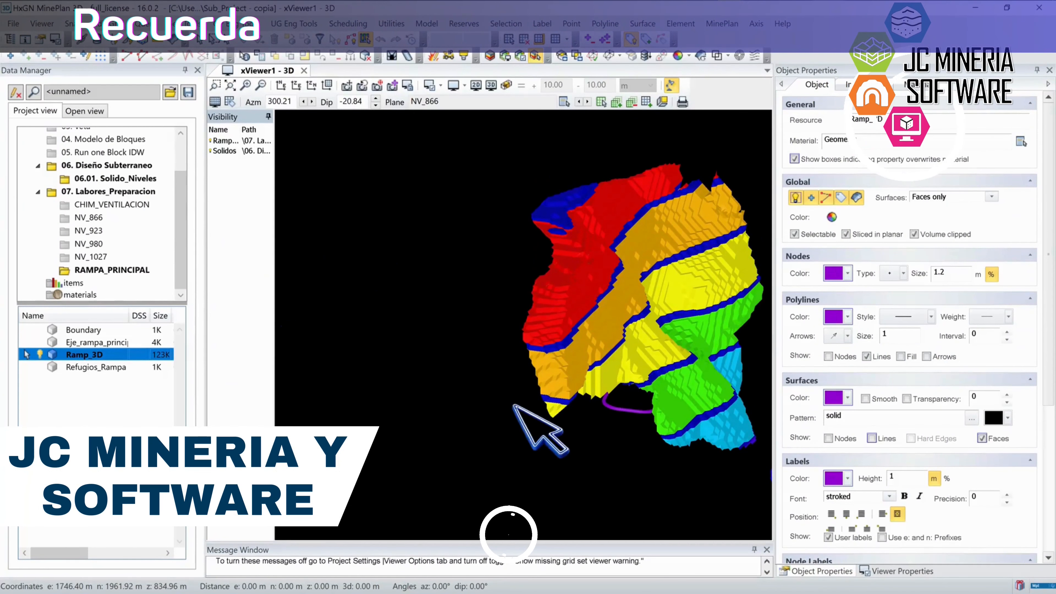
pyautogui.moveTo(721, 444); pyautogui.dragTo(700, 421, button='middle')
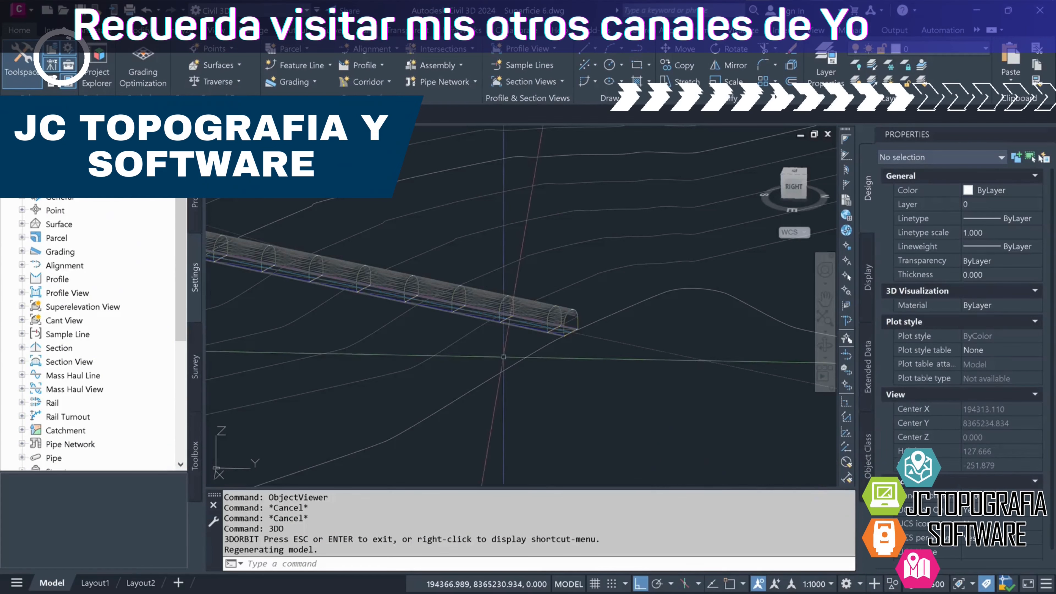
pyautogui.moveTo(520, 359); pyautogui.dragTo(330, 253, button='middle')
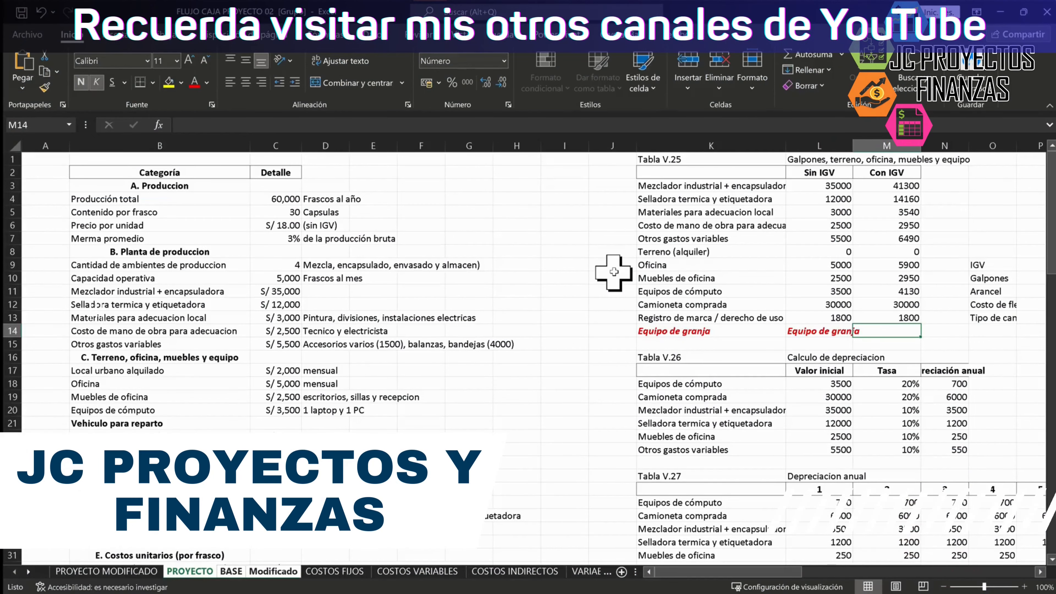
pyautogui.scroll(-3, 614, 272)
pyautogui.scroll(-4, 613, 272)
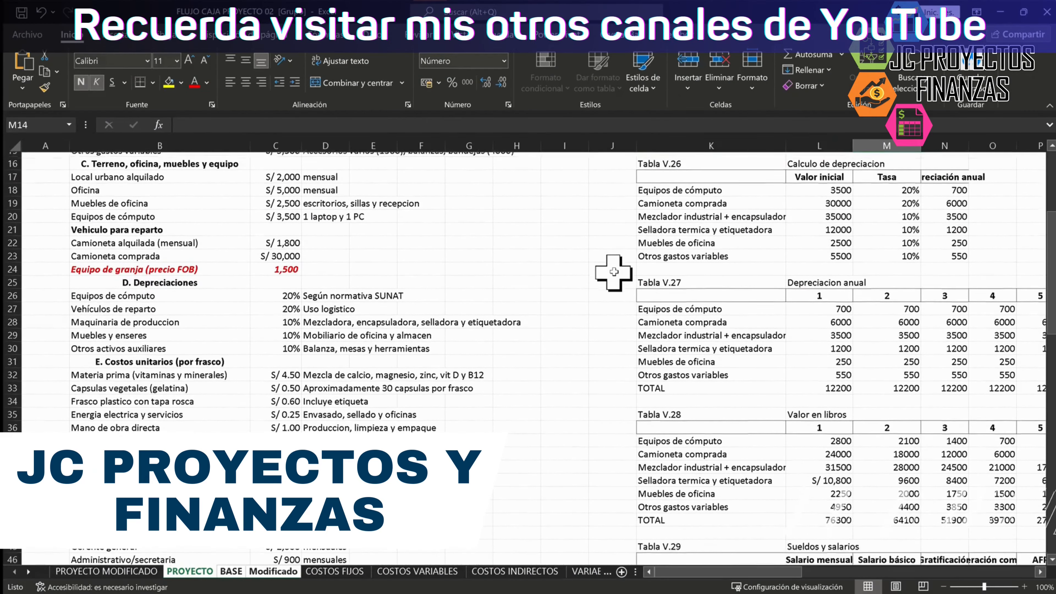